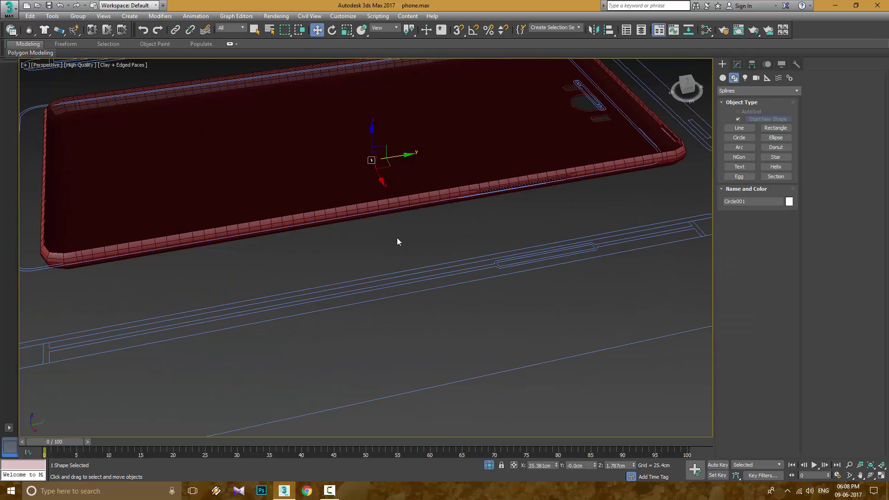
# Move the circle from the phone body onto the speaker holes of the bottom-edge reference drawing, working in the top view.
pyautogui.moveTo(384, 156); pyautogui.dragTo(79, 206)
pyautogui.press('z')
pyautogui.hotkey('alt', 'w')
pyautogui.hotkey('alt', 'w')
pyautogui.scroll(5, 275, 249)
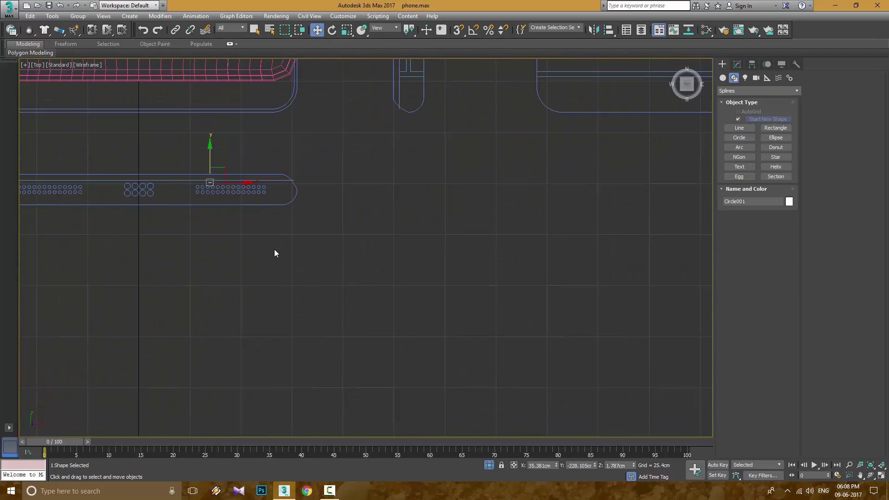
pyautogui.scroll(5, 274, 249)
pyautogui.moveTo(360, 195); pyautogui.dragTo(351, 222)
pyautogui.scroll(5, 351, 222)
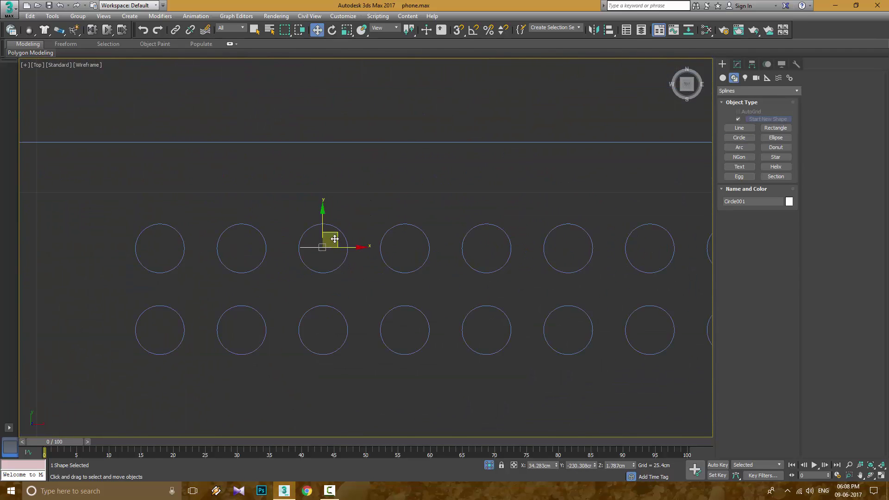
# Set the circle's radius to 0.8 cm and align it with the first hole of the upper row in the reference.
pyautogui.moveTo(352, 222); pyautogui.dragTo(395, 223, button='middle')
pyautogui.click(738, 64)
pyautogui.write('0.8')
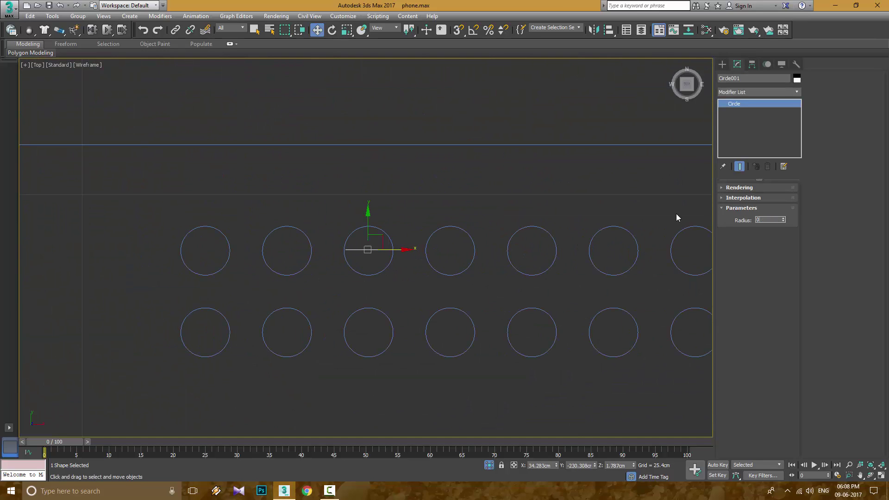
pyautogui.moveTo(397, 250); pyautogui.dragTo(234, 273)
pyautogui.moveTo(205, 226); pyautogui.dragTo(322, 264)
pyautogui.click(484, 285)
# Set up a previewed 2D instance array of the circle in the front view, with counts of 10 and 2.
pyautogui.hotkey('alt', 'w')
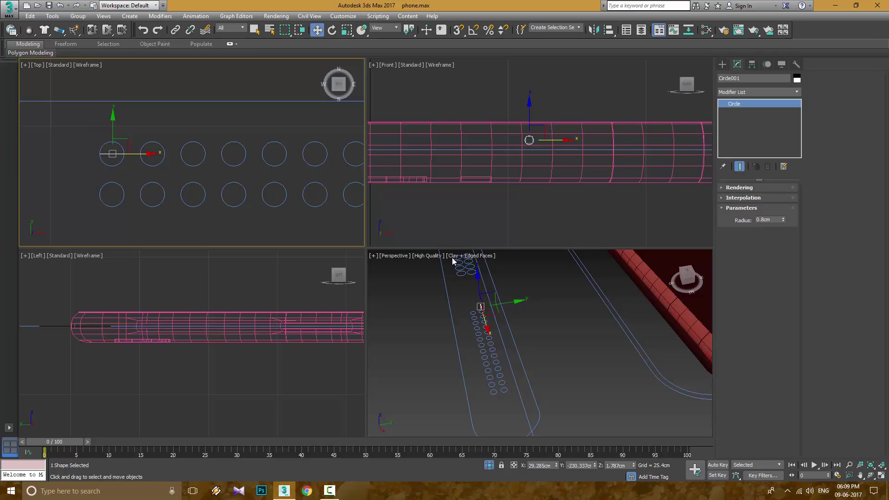
pyautogui.hotkey('alt', 'w')
pyautogui.press('f')
pyautogui.scroll(-1, 260, 213)
pyautogui.click(52, 15)
pyautogui.click(78, 180)
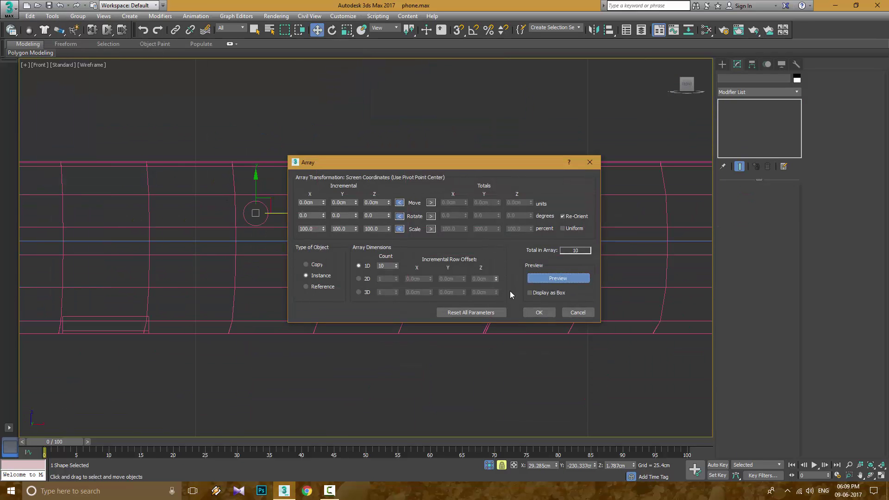
pyautogui.click(359, 278)
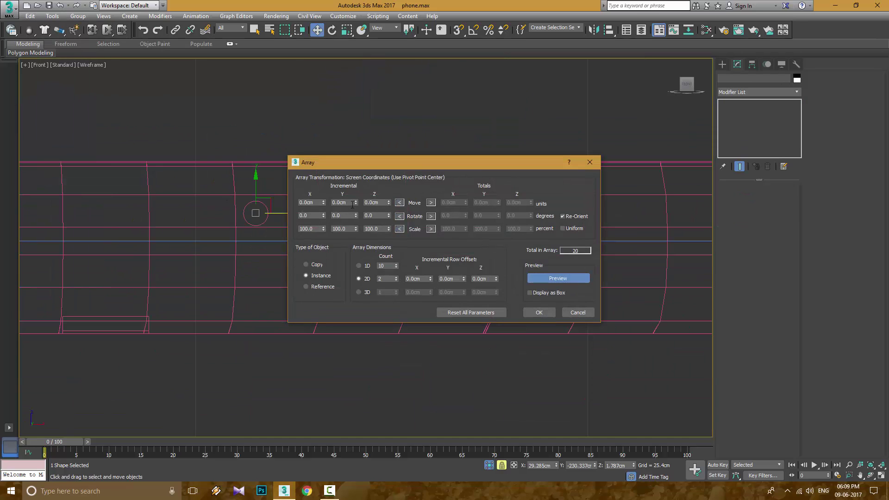
# Set the array's incremental X move to 2.54 cm, matching the spacing of the reference holes.
pyautogui.moveTo(371, 162); pyautogui.dragTo(543, 219)
pyautogui.hotkey('alt', 'w')
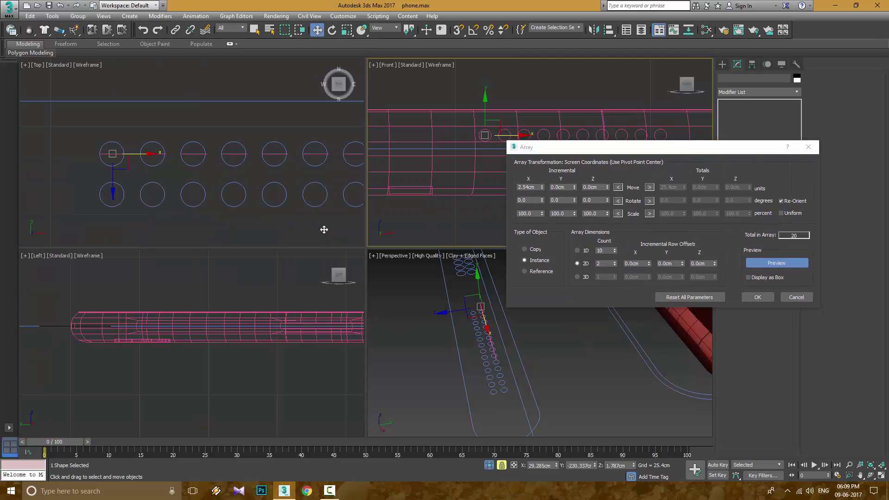
pyautogui.click(543, 190)
pyautogui.moveTo(543, 188); pyautogui.dragTo(546, 192)
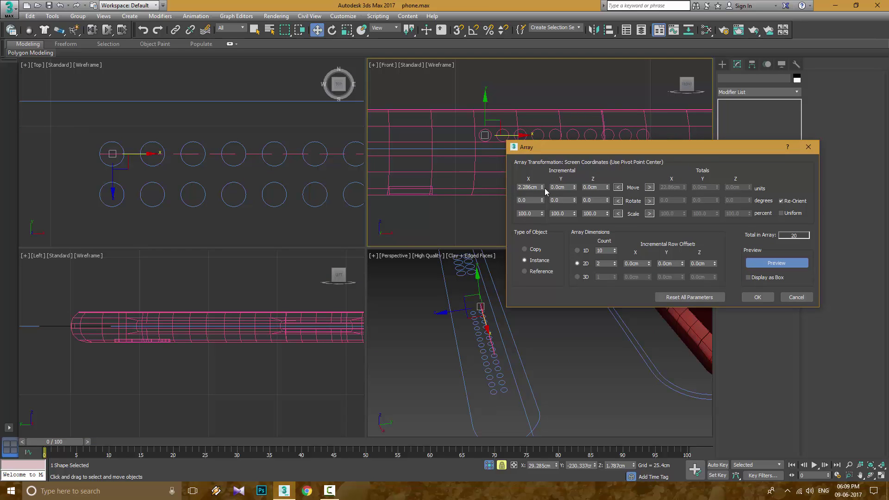
pyautogui.click(543, 186)
pyautogui.middleClick(416, 214)
pyautogui.hotkey('alt', 'w')
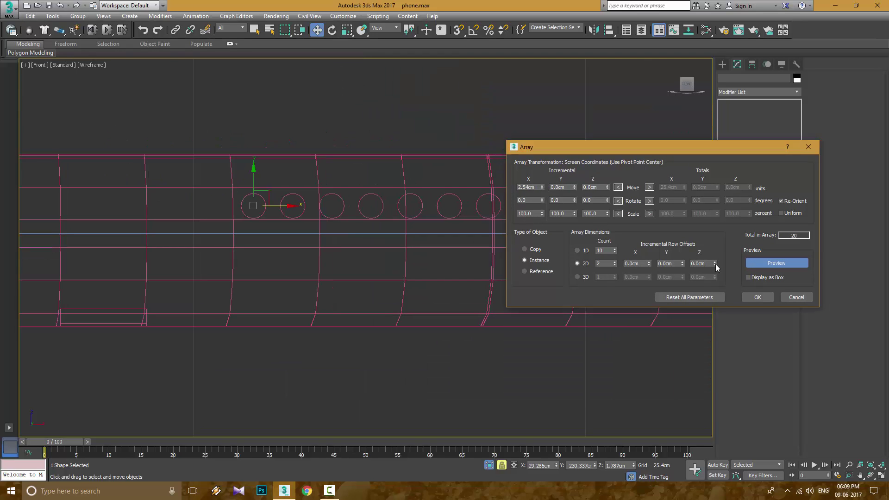
# Offset the array's second row downward along Z and create the array.
pyautogui.moveTo(715, 264); pyautogui.dragTo(719, 268)
pyautogui.click(757, 297)
pyautogui.scroll(-5, 612, 272)
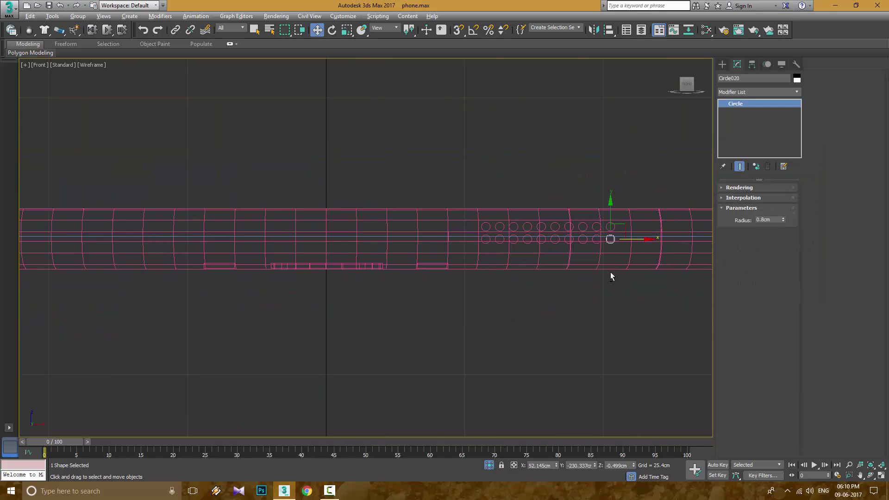
# Convert the third circle in the upper row to an editable spline.
pyautogui.hotkey('alt', 'w')
pyautogui.middleClick(206, 244)
pyautogui.hotkey('alt', 'w')
pyautogui.rightClick(351, 315)
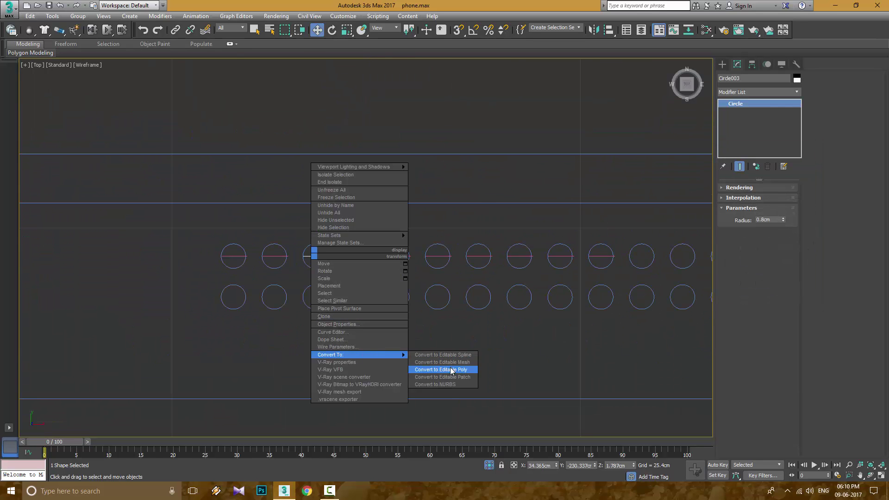
pyautogui.click(453, 370)
pyautogui.scroll(-2, 294, 255)
pyautogui.moveTo(252, 234); pyautogui.dragTo(352, 245)
pyautogui.press('p')
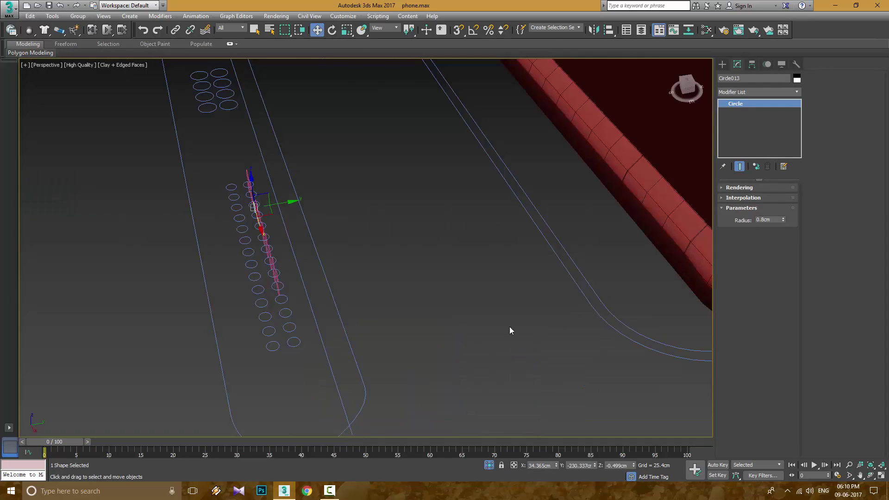
pyautogui.keyDown('alt'); pyautogui.moveTo(510, 330); pyautogui.dragTo(268, 198, button='middle'); pyautogui.keyUp('alt')
pyautogui.click(278, 224)
pyautogui.click(287, 239)
pyautogui.rightClick(287, 239)
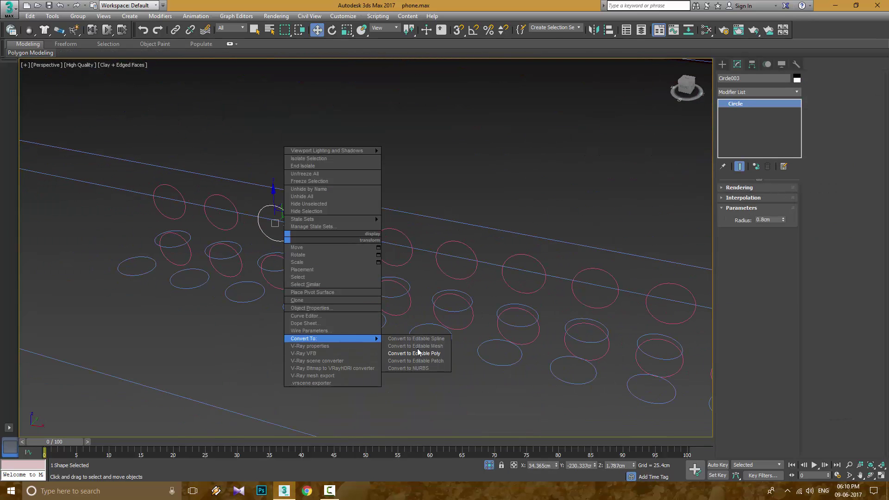
pyautogui.click(419, 348)
pyautogui.rightClick(278, 234)
pyautogui.scroll(-4, 486, 231)
# Copy four columns of circles to the end of the array, extending it to 14 columns along the reference holes.
pyautogui.hotkey('alt', 'w')
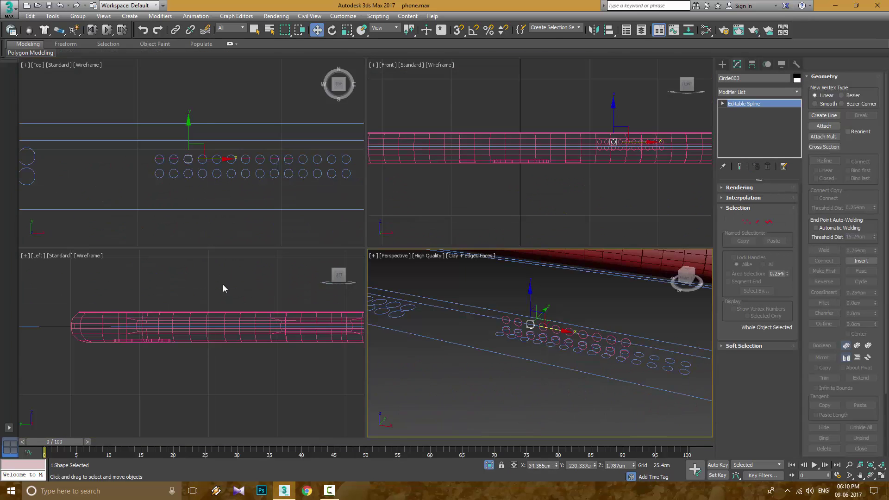
pyautogui.hotkey('alt', 'w')
pyautogui.scroll(3, 307, 231)
pyautogui.scroll(-4, 307, 231)
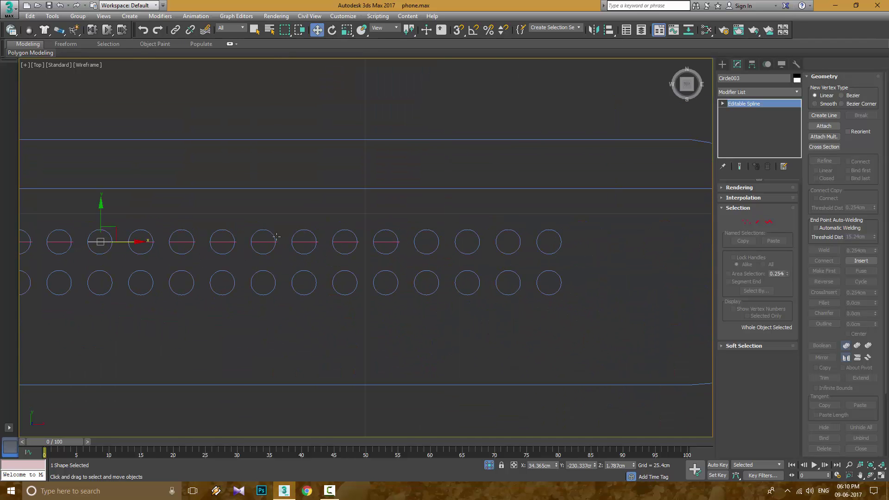
pyautogui.moveTo(248, 232)
pyautogui.mouseDown()
pyautogui.moveTo(407, 253)
pyautogui.moveTo(530, 250)
pyautogui.moveTo(532, 278)
pyautogui.mouseUp()
pyautogui.press('Return')
pyautogui.press('super+shift')
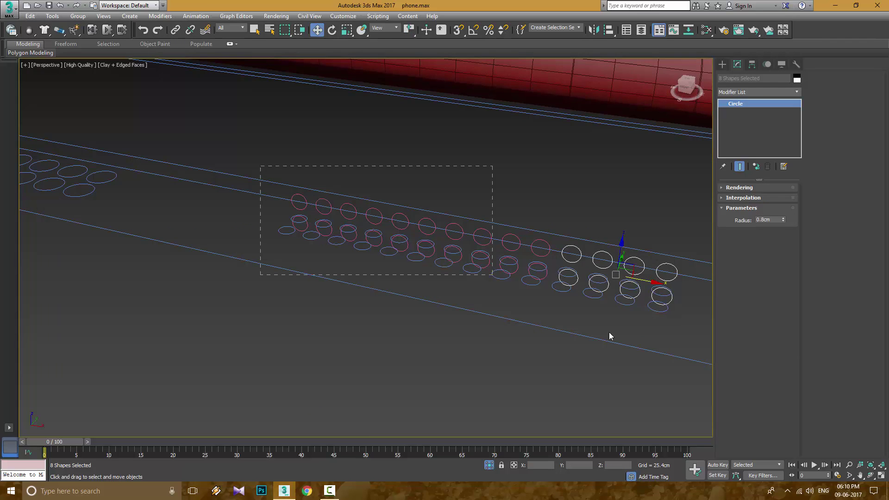
# Raise all the circles clear of the phone body in the front view and convert one lower-row circle to an editable spline.
pyautogui.hotkey('ctrl', 'q')
pyautogui.press('super+shift')
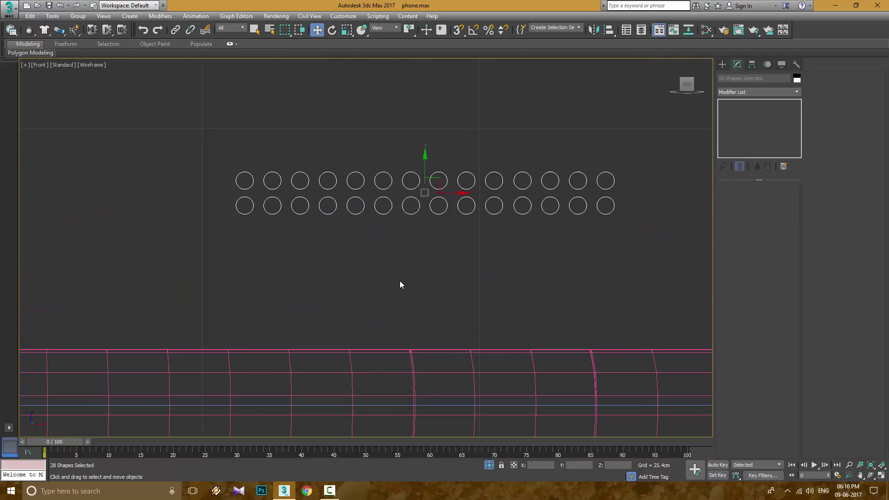
pyautogui.click(332, 181)
pyautogui.rightClick(328, 180)
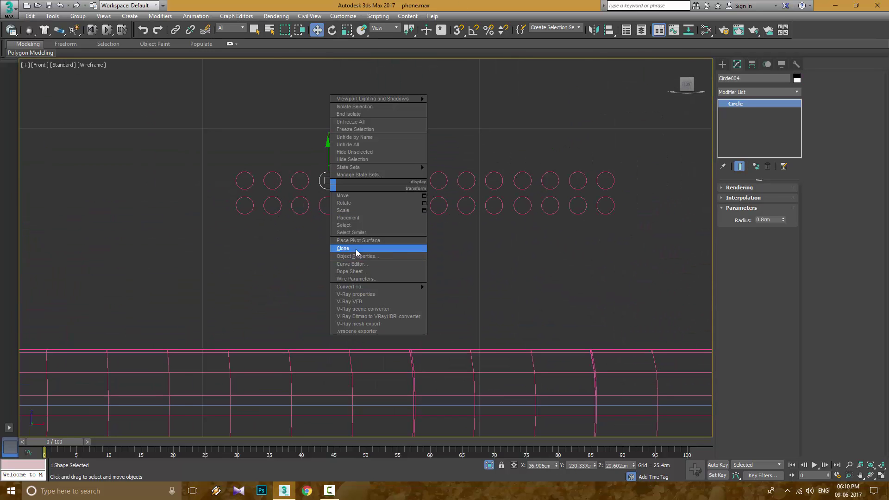
pyautogui.click(436, 212)
pyautogui.rightClick(435, 212)
pyautogui.click(562, 312)
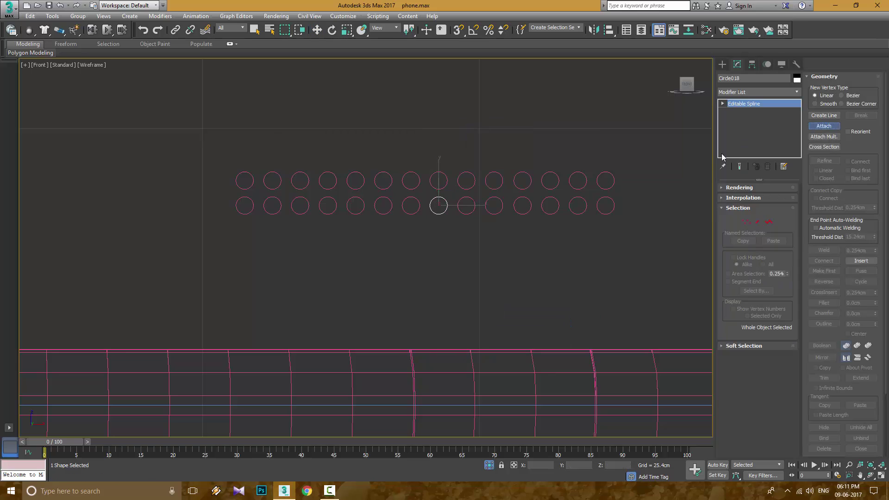
# Attach all the remaining circles of both rows to the editable spline.
pyautogui.click(575, 214)
pyautogui.click(582, 187)
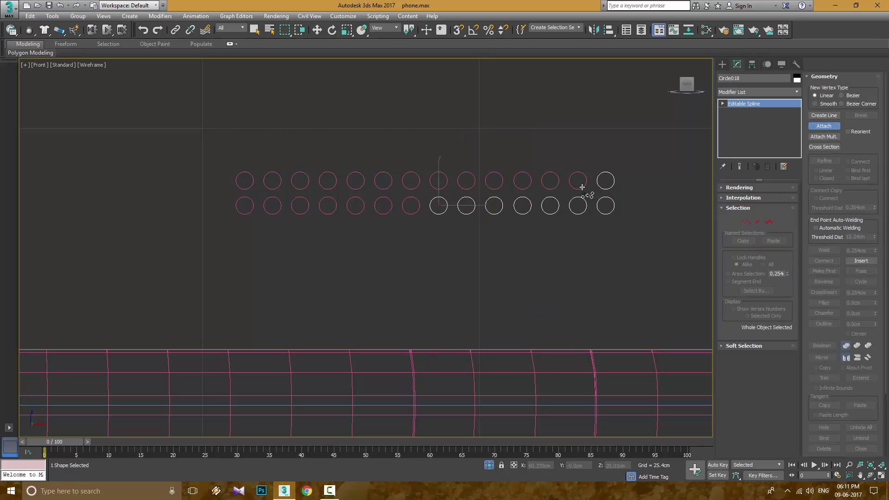
pyautogui.click(438, 190)
pyautogui.click(411, 189)
pyautogui.click(383, 189)
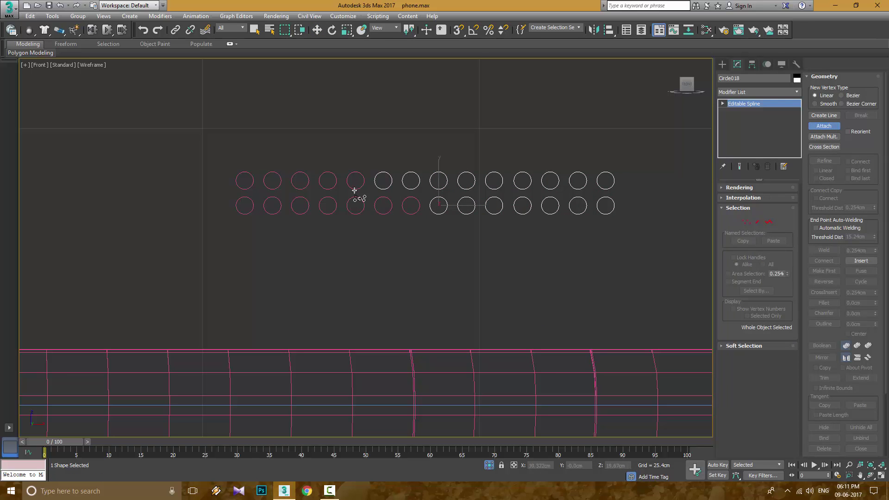
pyautogui.click(300, 189)
pyautogui.click(273, 189)
pyautogui.click(244, 190)
pyautogui.click(250, 199)
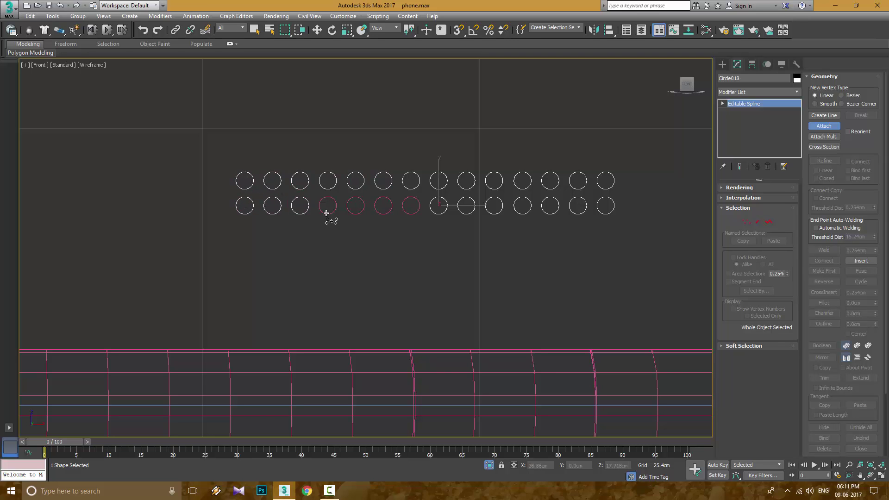
pyautogui.press('w')
# Center the pivot on the attached circles and reset the shape's Z position to 0.
pyautogui.click(753, 64)
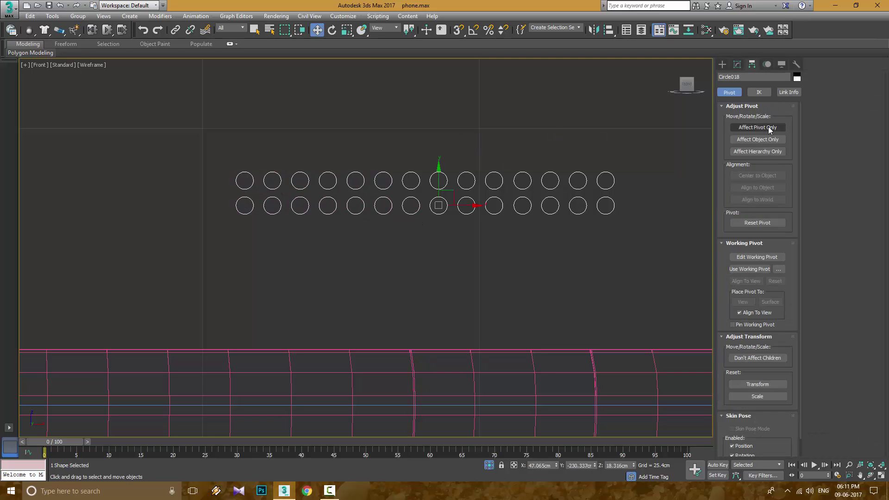
pyautogui.click(758, 126)
pyautogui.click(757, 128)
pyautogui.rightClick(633, 466)
# Copy the attached circles along X to the opposite end of the phone and align the copy with the other speaker-hole reference.
pyautogui.scroll(-4, 572, 341)
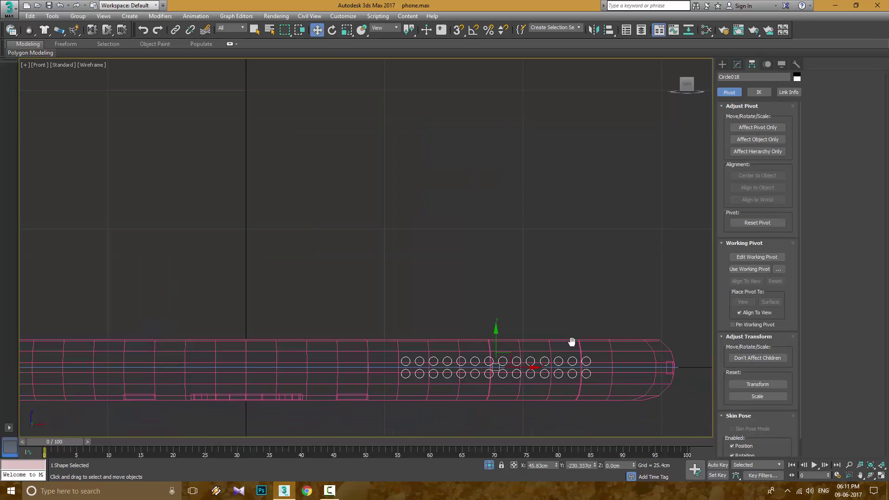
pyautogui.scroll(2, 575, 338)
pyautogui.scroll(-4, 577, 333)
pyautogui.moveTo(577, 333); pyautogui.dragTo(228, 317)
pyautogui.hotkey('alt', 'w')
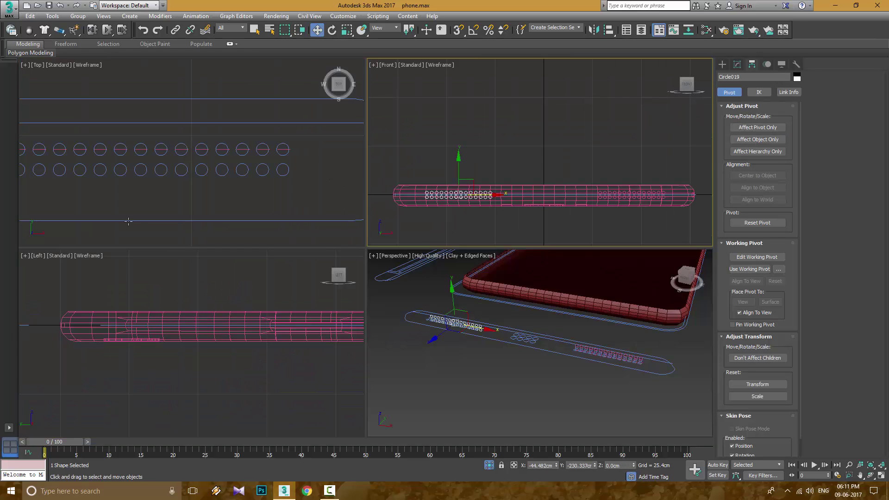
pyautogui.press('t')
pyautogui.hotkey('alt', 'w')
pyautogui.scroll(5, 131, 246)
pyautogui.moveTo(131, 246); pyautogui.dragTo(97, 244)
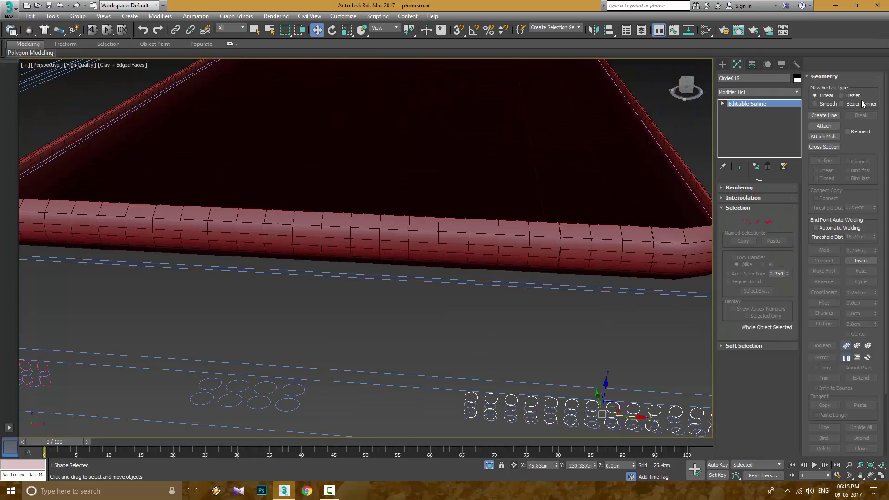
# Set the speaker-hole spline's interpolation steps to 1.
pyautogui.scroll(-5, 355, 226)
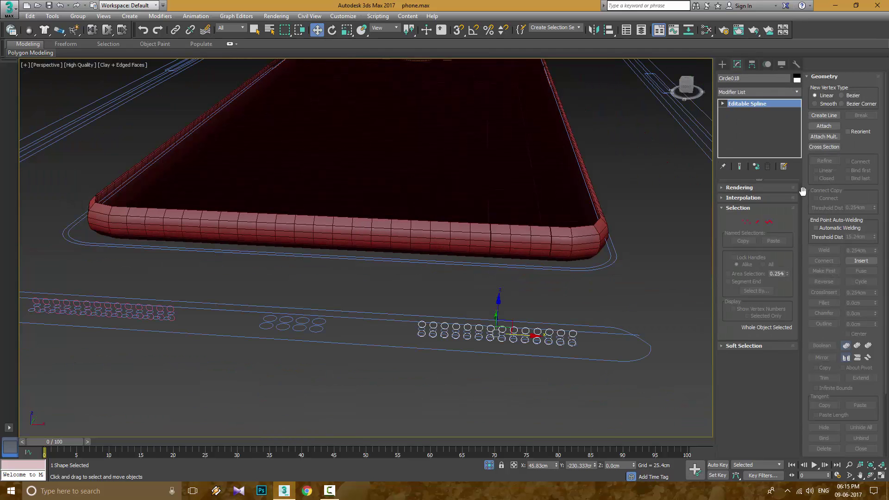
pyautogui.click(746, 347)
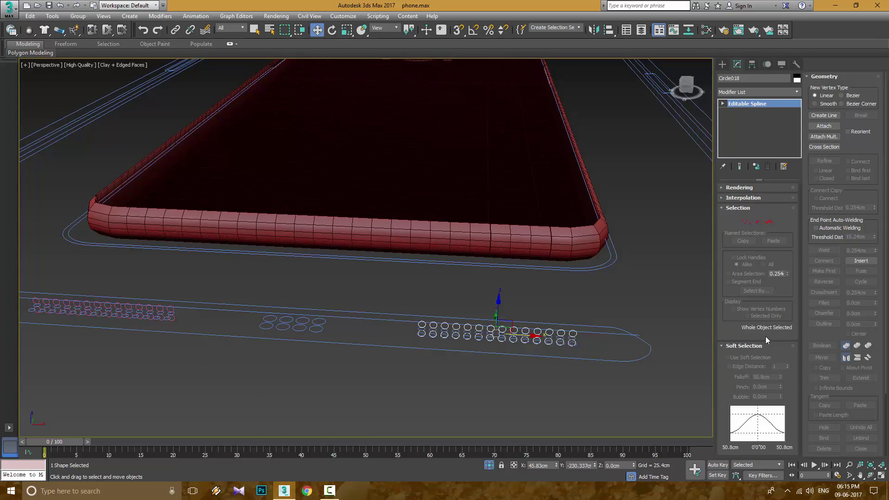
pyautogui.click(745, 198)
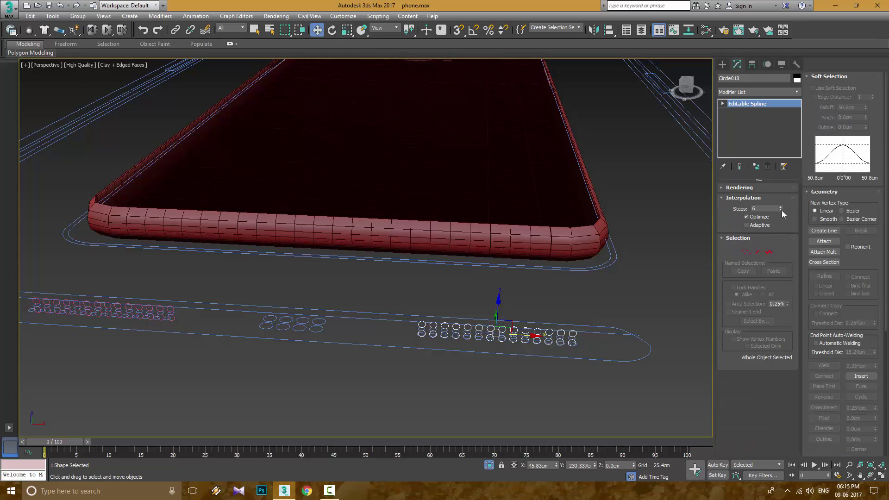
pyautogui.scroll(8, 531, 350)
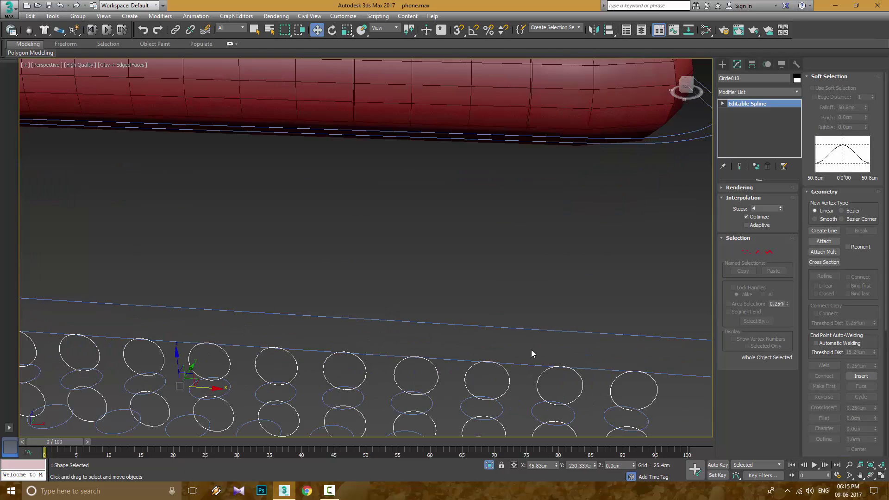
pyautogui.click(781, 210)
pyautogui.scroll(-8, 514, 285)
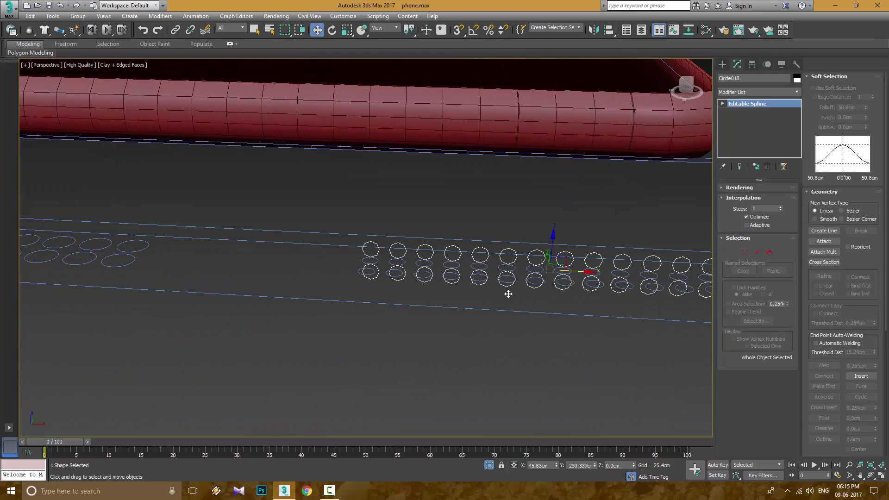
# Cut the speaker-hole circles into one end of the phone's bottom edge with ShapeMerge, using the Cookie Cutter operation.
pyautogui.scroll(-6, 503, 310)
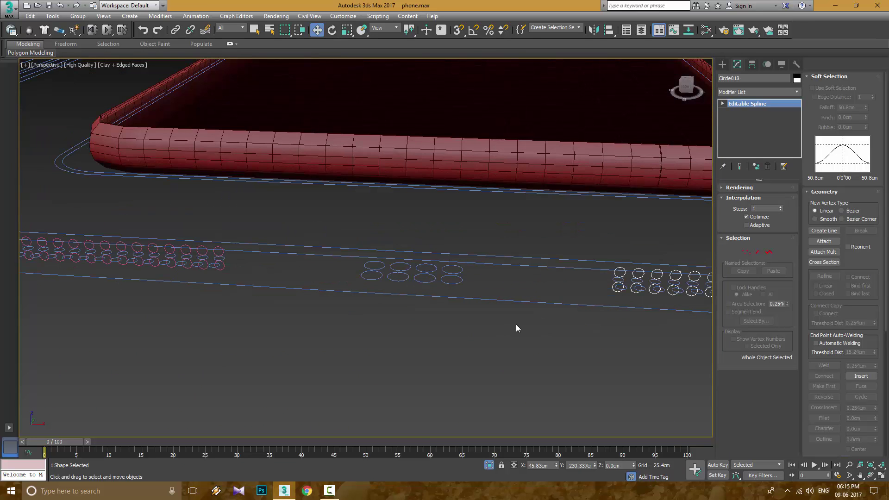
pyautogui.scroll(3, 222, 256)
pyautogui.scroll(-8, 270, 244)
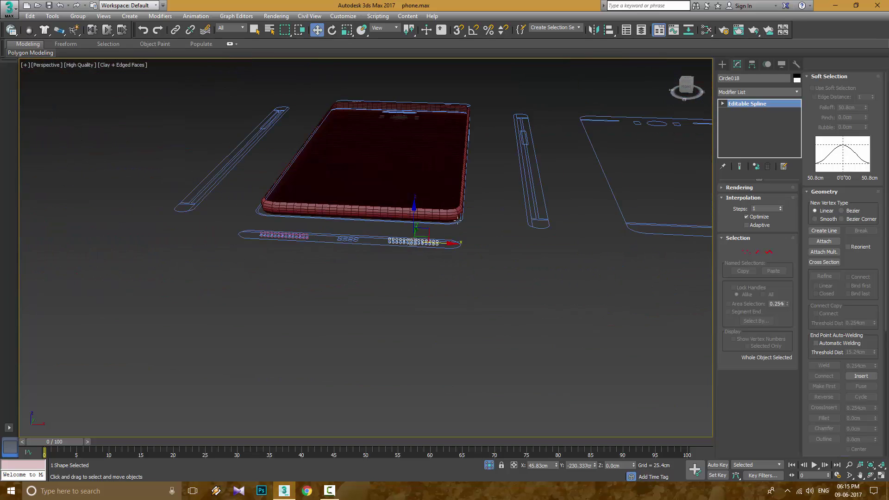
pyautogui.scroll(6, 260, 278)
pyautogui.click(427, 238)
pyautogui.click(387, 223)
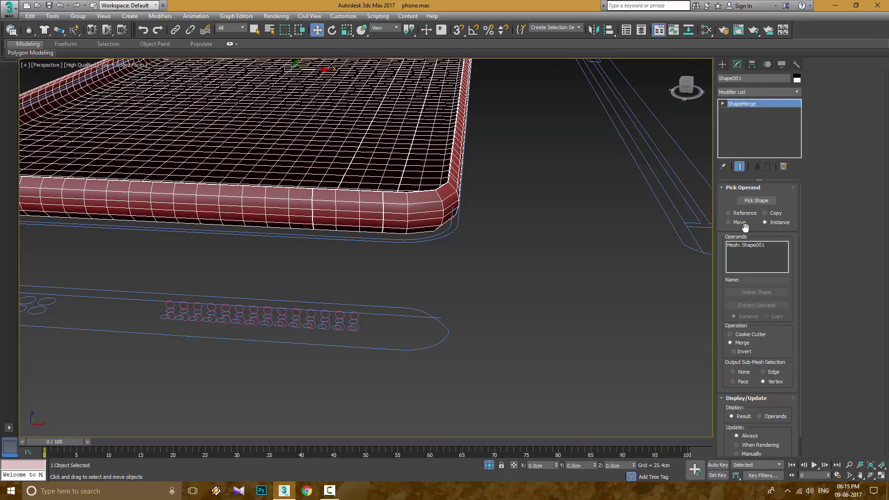
pyautogui.click(757, 201)
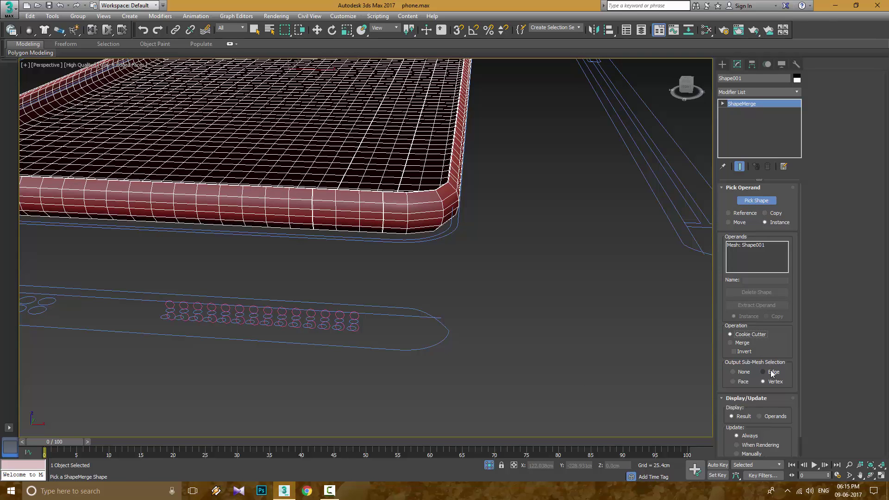
pyautogui.scroll(-2, 789, 403)
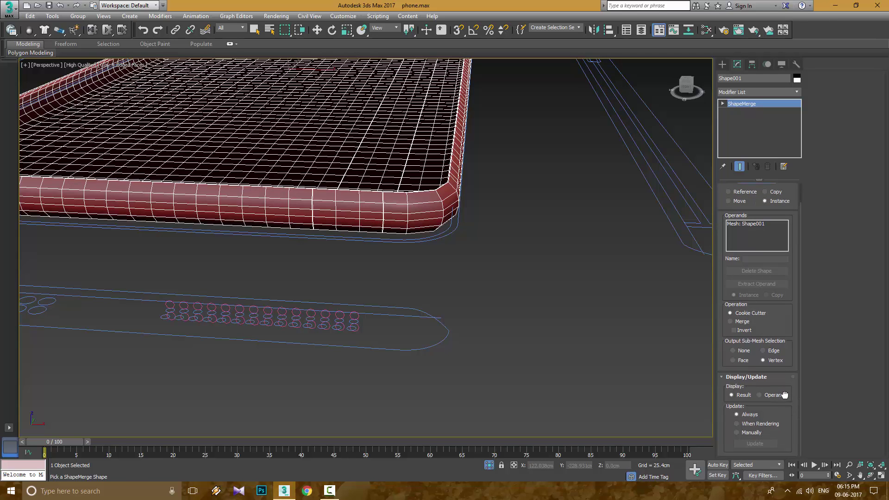
pyautogui.click(356, 316)
pyautogui.scroll(6, 299, 307)
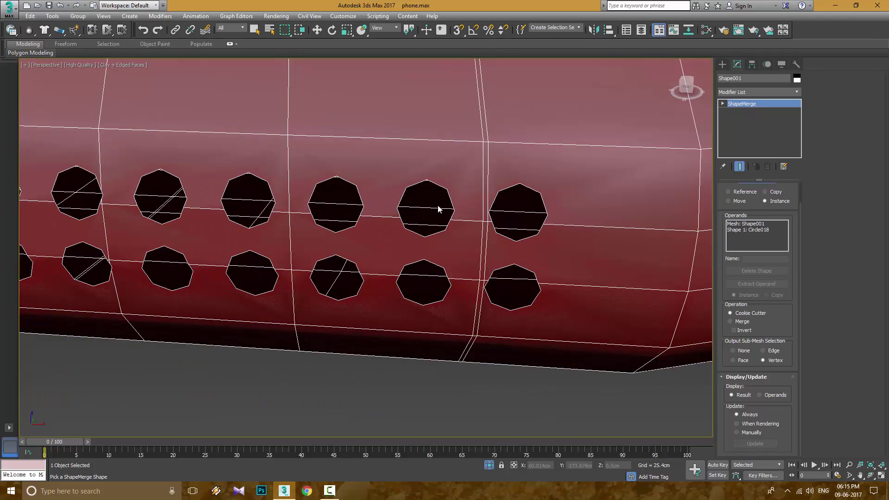
# Add the circles at the opposite end of the bottom edge as another ShapeMerge shape and leave shape picking.
pyautogui.scroll(-8, 439, 209)
pyautogui.keyDown('alt'); pyautogui.moveTo(628, 224); pyautogui.dragTo(459, 368, button='middle'); pyautogui.keyUp('alt')
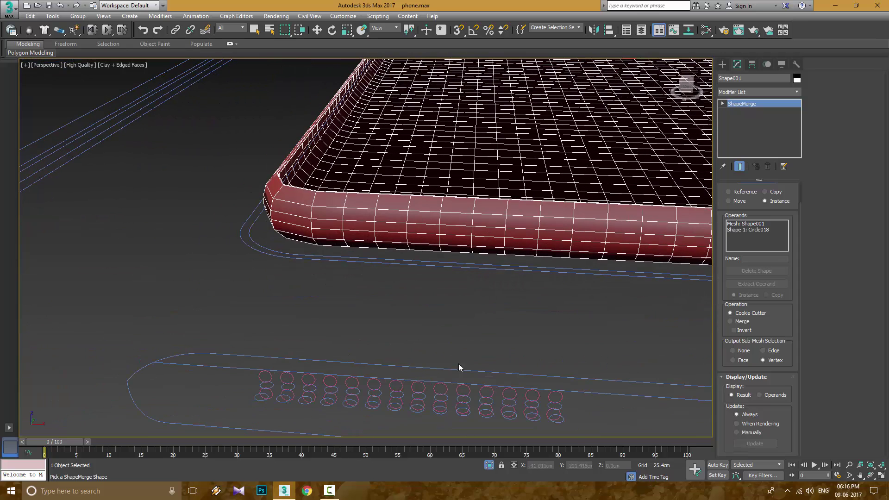
pyautogui.click(562, 397)
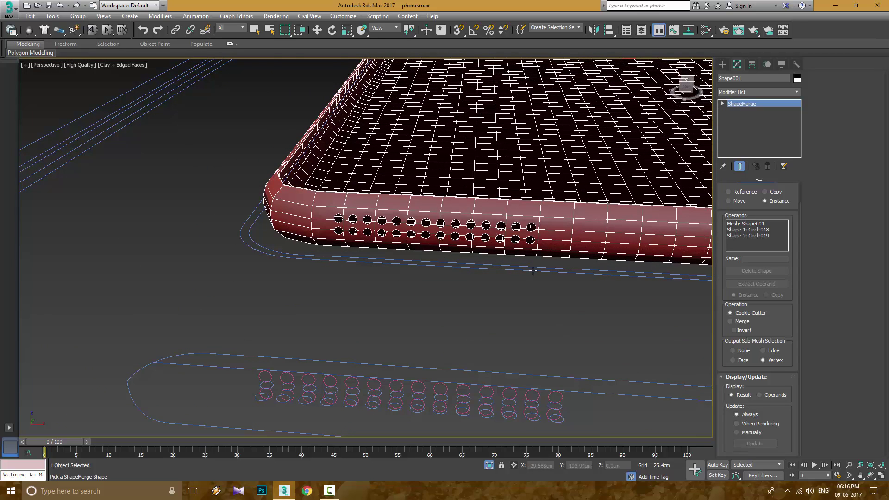
pyautogui.scroll(2, 533, 271)
pyautogui.rightClick(518, 351)
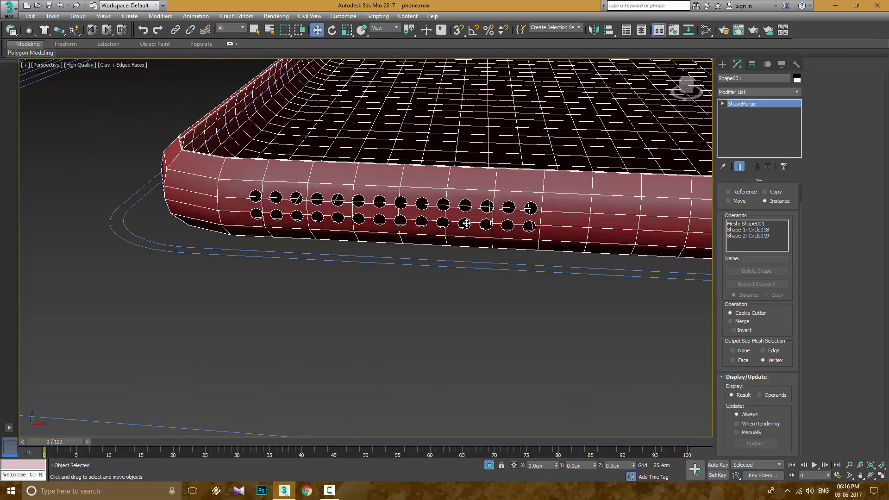
# Convert the cut phone body to an Editable Poly and show its vertices in the maximized Front view with none selected.
pyautogui.rightClick(596, 200)
pyautogui.click(723, 307)
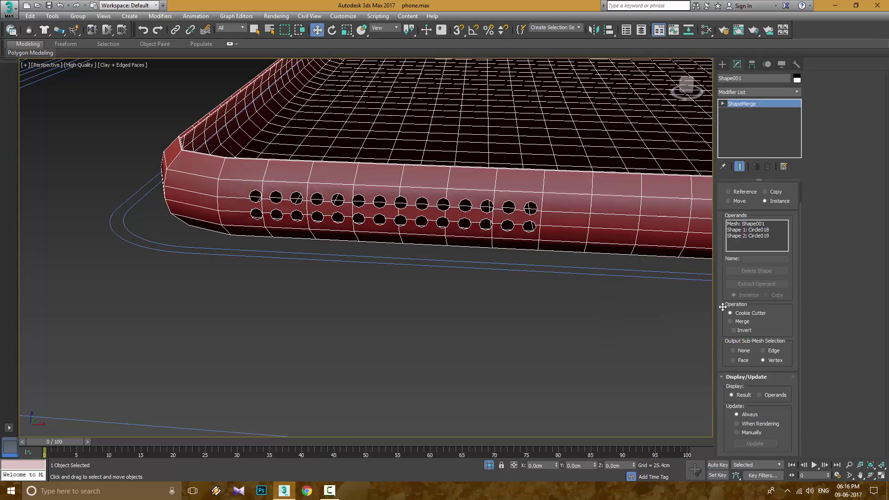
pyautogui.scroll(5, 509, 206)
pyautogui.click(737, 198)
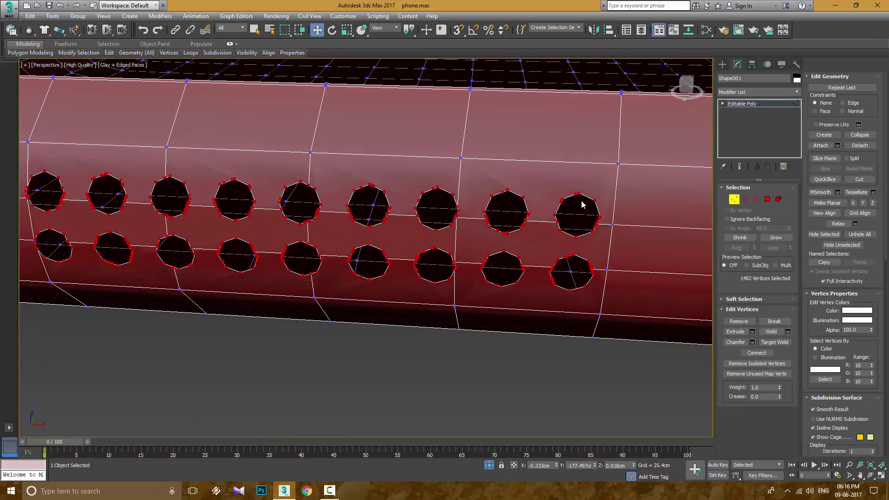
pyautogui.hotkey('alt', 'w')
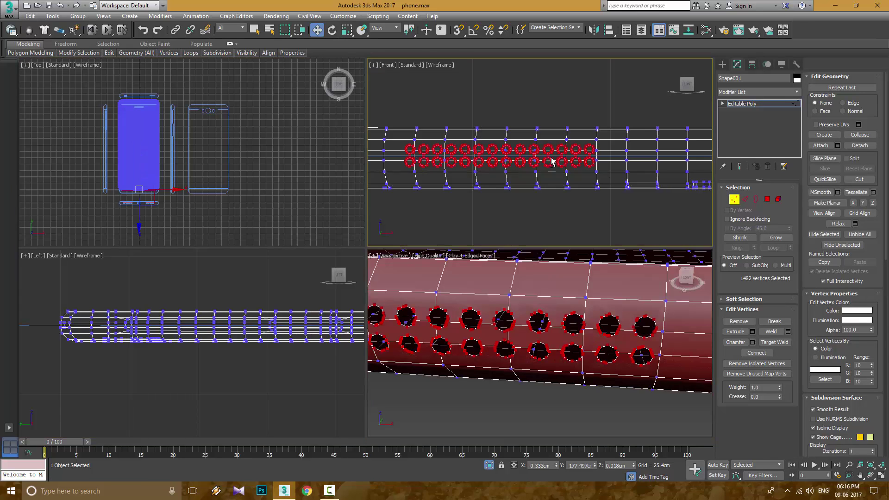
pyautogui.hotkey('alt', 'w')
pyautogui.scroll(8, 440, 175)
pyautogui.click(440, 175)
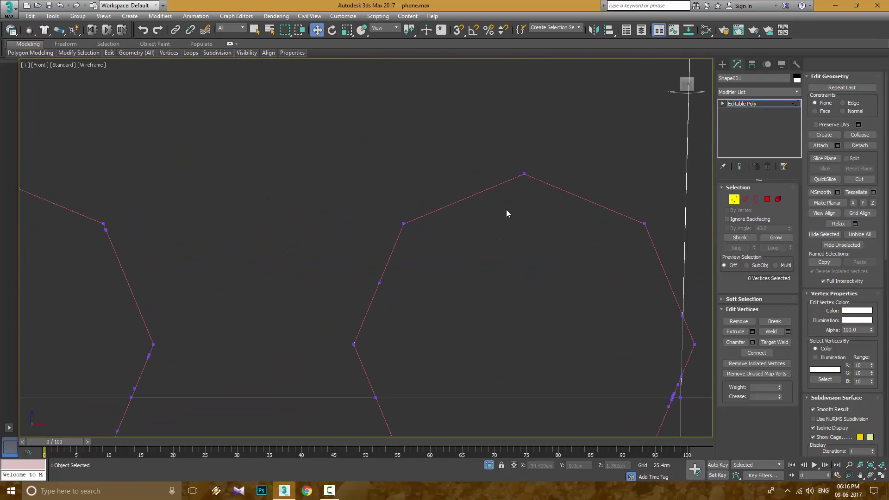
# Remove the stray vertices between the corners of the third hole from the phone's centre in the upper row.
pyautogui.scroll(-5, 507, 213)
pyautogui.scroll(8, 587, 221)
pyautogui.moveTo(532, 238); pyautogui.dragTo(512, 259)
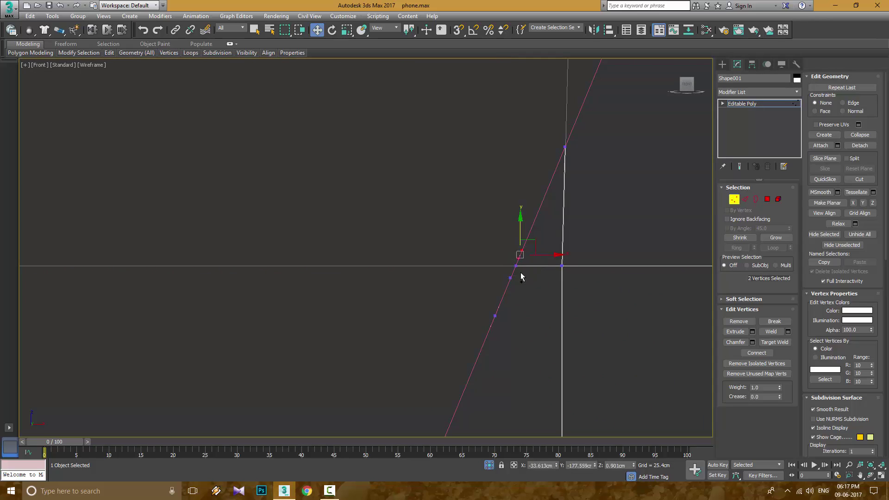
pyautogui.click(454, 228)
pyautogui.scroll(-5, 455, 228)
pyautogui.scroll(5, 446, 244)
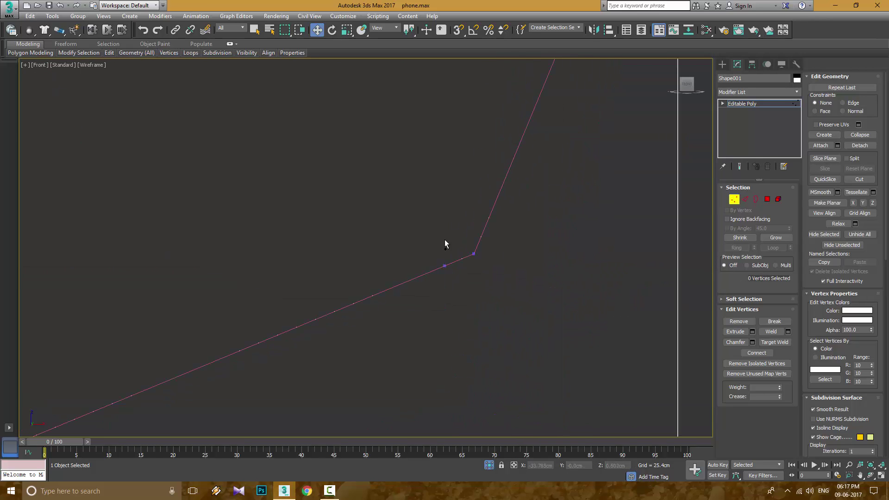
pyautogui.scroll(-5, 312, 245)
pyautogui.scroll(5, 391, 175)
pyautogui.scroll(-8, 493, 212)
pyautogui.scroll(3, 411, 240)
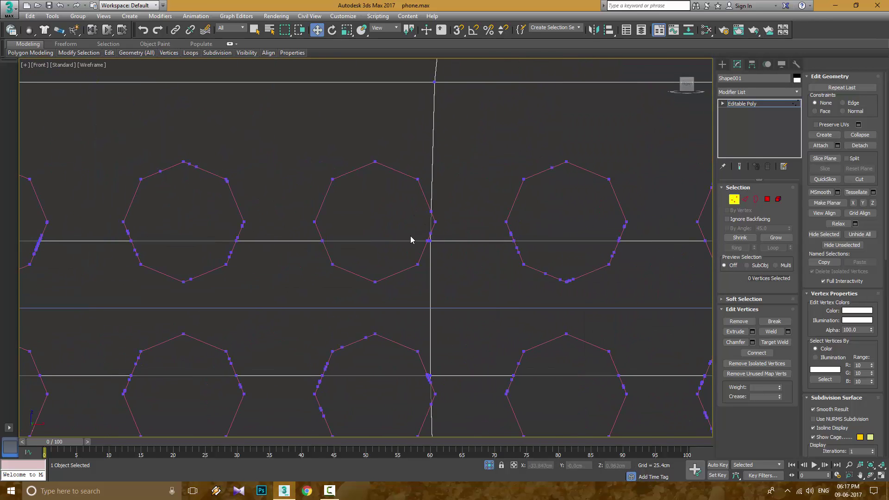
# Remove the stray vertices along the lower and side edges of the upper row's second hole from the phone's centre.
pyautogui.scroll(4, 410, 240)
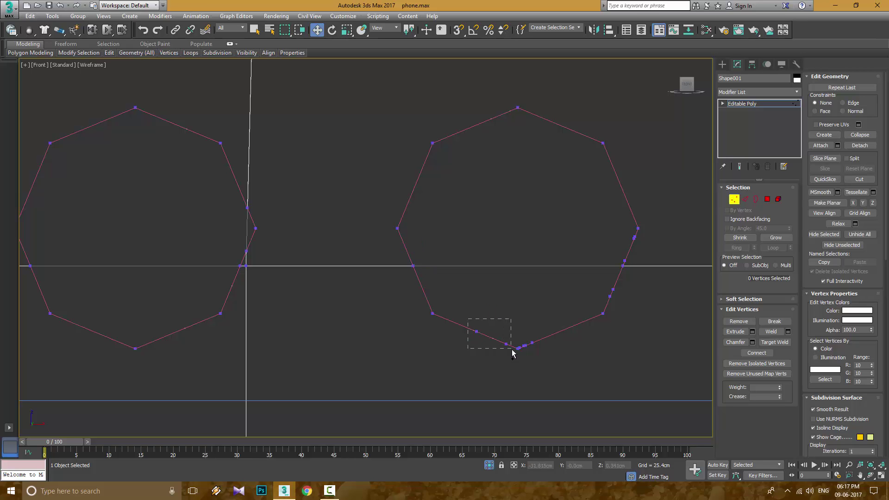
pyautogui.moveTo(542, 353); pyautogui.dragTo(540, 343)
pyautogui.scroll(4, 541, 344)
pyautogui.moveTo(497, 224); pyautogui.dragTo(586, 319)
pyautogui.click(590, 143)
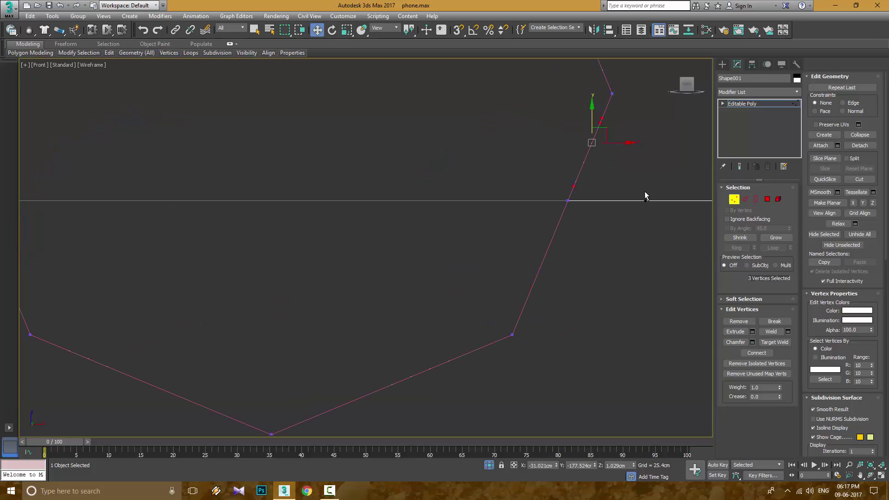
# Remove the extra vertices between the corners of the upper-row hole nearest the phone's centre.
pyautogui.scroll(-8, 490, 223)
pyautogui.scroll(8, 490, 223)
pyautogui.click(474, 169)
pyautogui.scroll(7, 496, 181)
pyautogui.moveTo(495, 187); pyautogui.dragTo(416, 132)
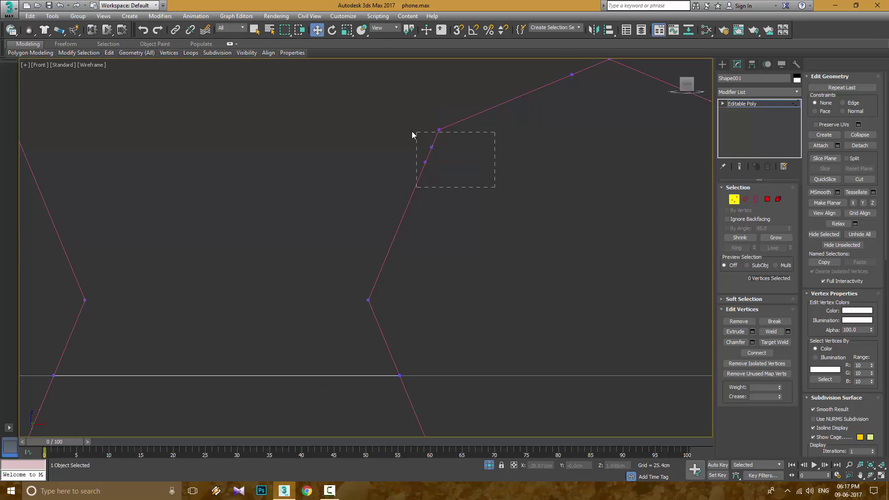
pyautogui.scroll(-4, 594, 114)
pyautogui.scroll(2, 661, 237)
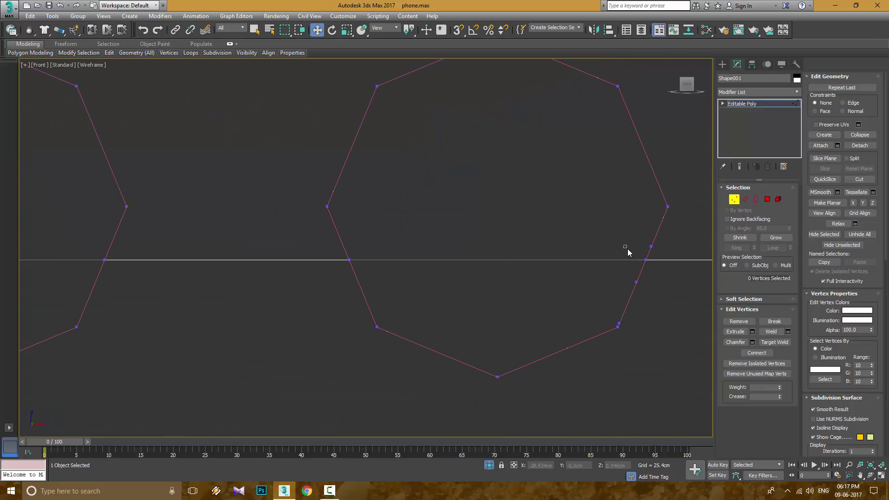
# Clean the stray vertices off the sides of the lower-row hole nearest the phone's centre, keeping its corner vertices.
pyautogui.scroll(-2, 644, 297)
pyautogui.scroll(4, 479, 211)
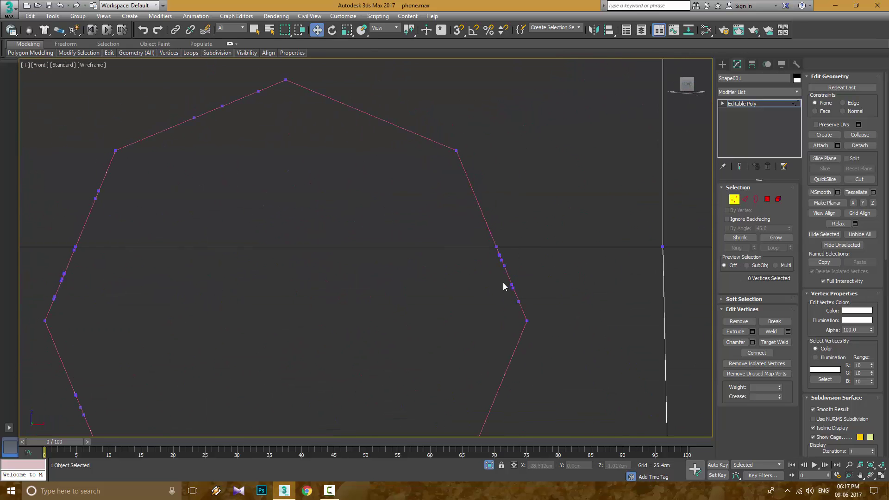
pyautogui.scroll(-2, 507, 257)
pyautogui.scroll(6, 343, 255)
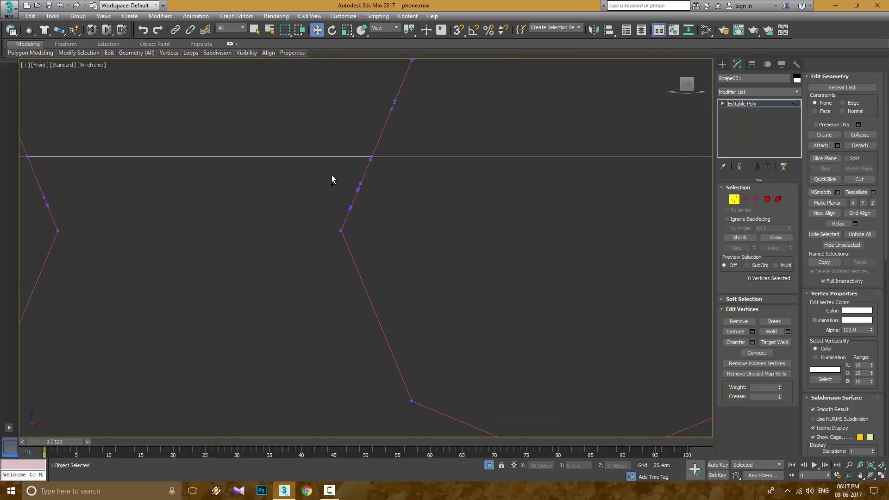
pyautogui.moveTo(371, 190); pyautogui.dragTo(431, 167, button='middle')
pyautogui.moveTo(457, 92); pyautogui.dragTo(542, 190)
# Remove the stray vertices around the lower row's second hole from the phone's centre.
pyautogui.scroll(-3, 393, 215)
pyautogui.scroll(-1, 507, 274)
pyautogui.scroll(4, 354, 330)
pyautogui.scroll(-1, 370, 261)
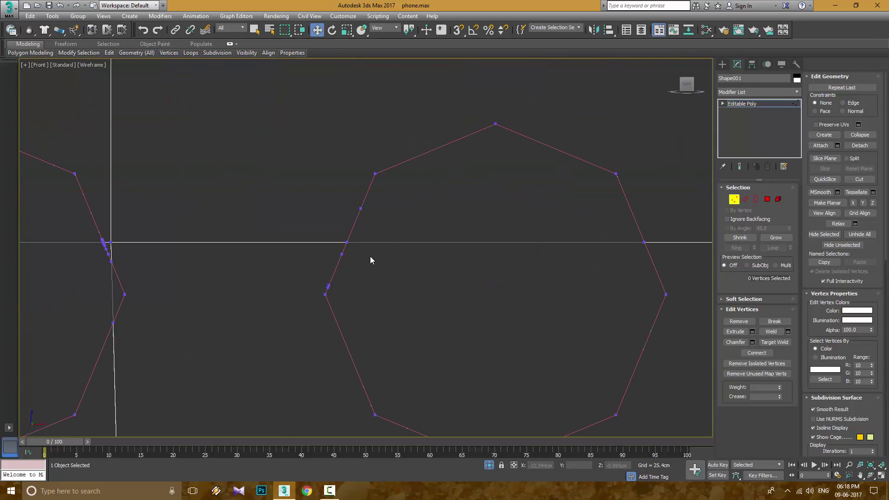
pyautogui.scroll(2, 371, 260)
pyautogui.moveTo(320, 269); pyautogui.dragTo(370, 332)
# Remove the clustered extra vertices on both sides of the lower row's third hole, keeping those on the body edges.
pyautogui.scroll(-2, 447, 286)
pyautogui.scroll(4, 349, 242)
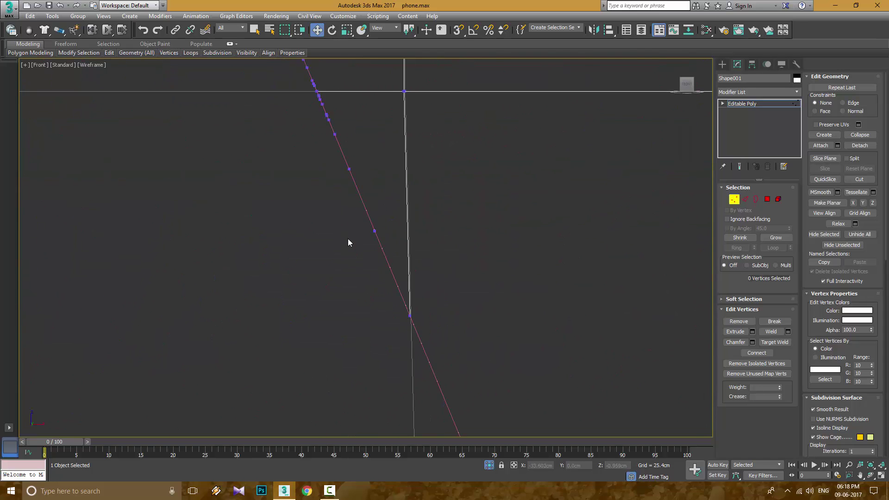
pyautogui.moveTo(323, 148); pyautogui.dragTo(338, 187)
pyautogui.scroll(1, 393, 156)
pyautogui.scroll(-3, 388, 231)
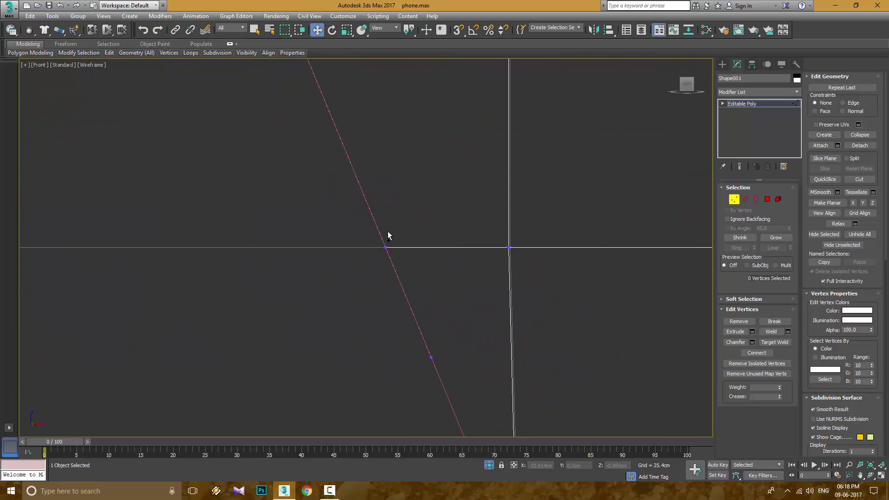
pyautogui.moveTo(407, 219); pyautogui.dragTo(409, 221)
pyautogui.scroll(-4, 431, 254)
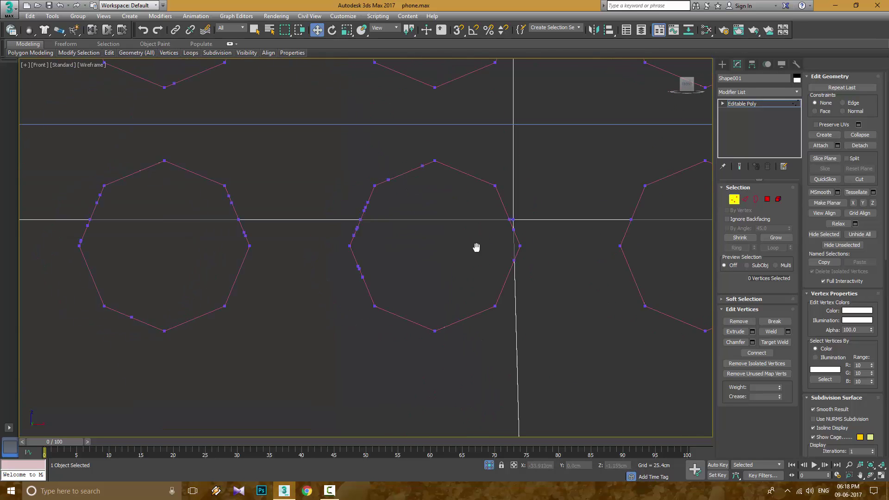
pyautogui.scroll(4, 312, 194)
pyautogui.click(346, 167)
# Remove the stray vertices between the corners of the fourth and fifth holes in the lower row.
pyautogui.scroll(-3, 456, 156)
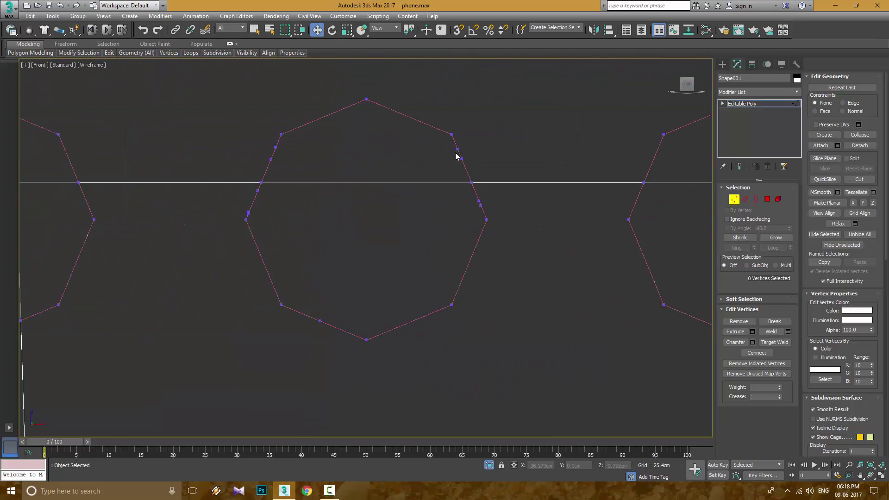
pyautogui.scroll(3, 508, 239)
pyautogui.scroll(-1, 429, 348)
pyautogui.moveTo(341, 243); pyautogui.dragTo(415, 244)
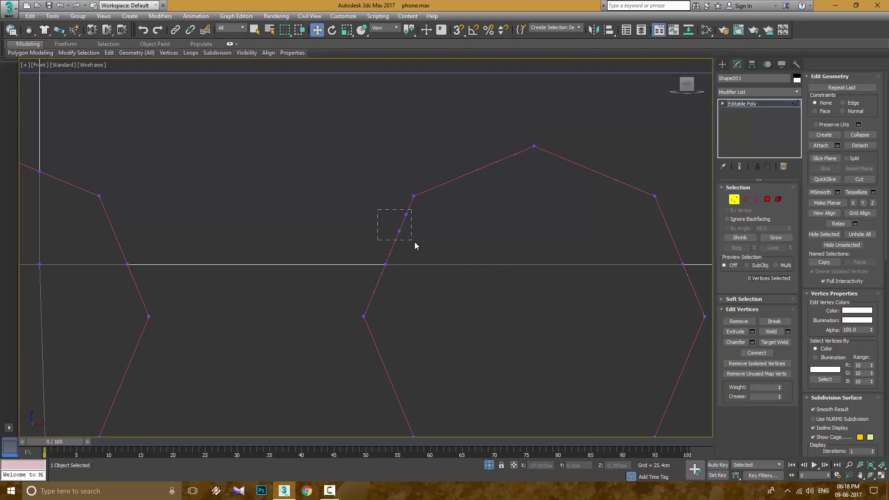
pyautogui.scroll(-3, 556, 151)
pyautogui.scroll(3, 492, 199)
pyautogui.moveTo(335, 157); pyautogui.dragTo(371, 231, button='middle')
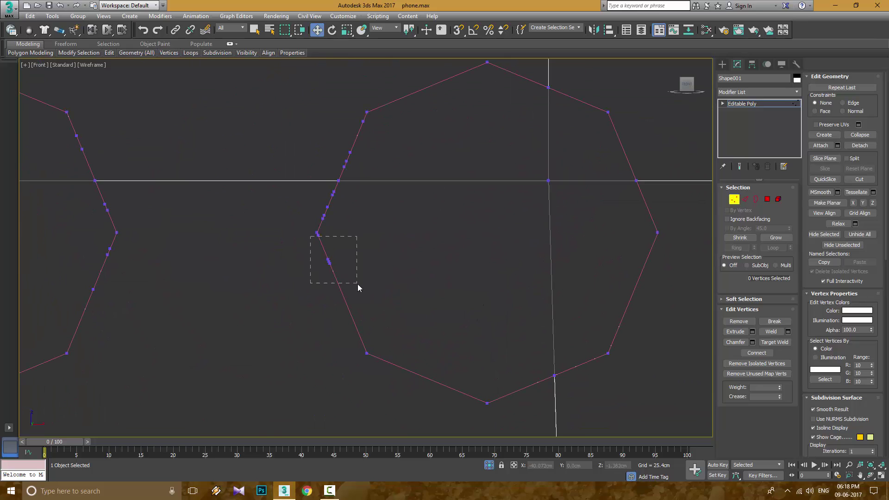
pyautogui.moveTo(311, 191); pyautogui.dragTo(339, 247, button='middle')
# Remove the stray vertices on both sides of the lower row's sixth hole, keeping its corner vertices.
pyautogui.scroll(-5, 393, 233)
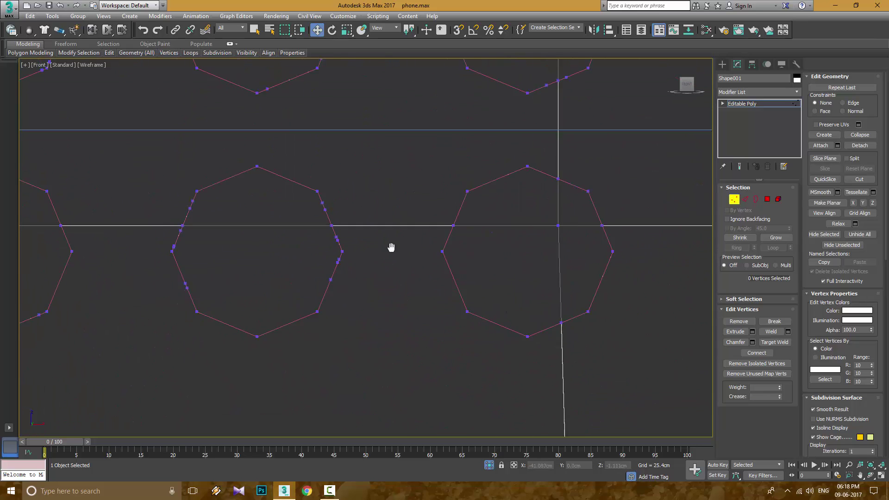
pyautogui.scroll(3, 385, 223)
pyautogui.moveTo(388, 231); pyautogui.dragTo(421, 306)
pyautogui.scroll(-5, 422, 279)
pyautogui.scroll(5, 423, 279)
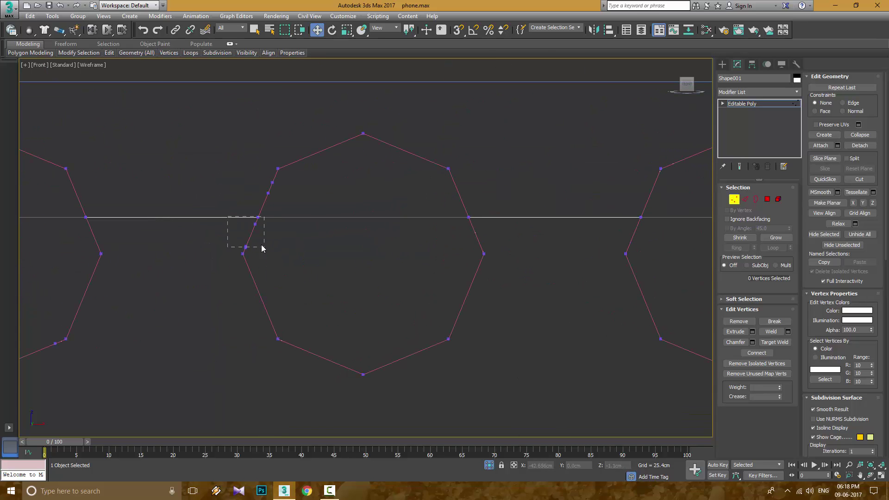
# Remove the extra vertices between the corners of the lower row's seventh hole.
pyautogui.scroll(-4, 287, 199)
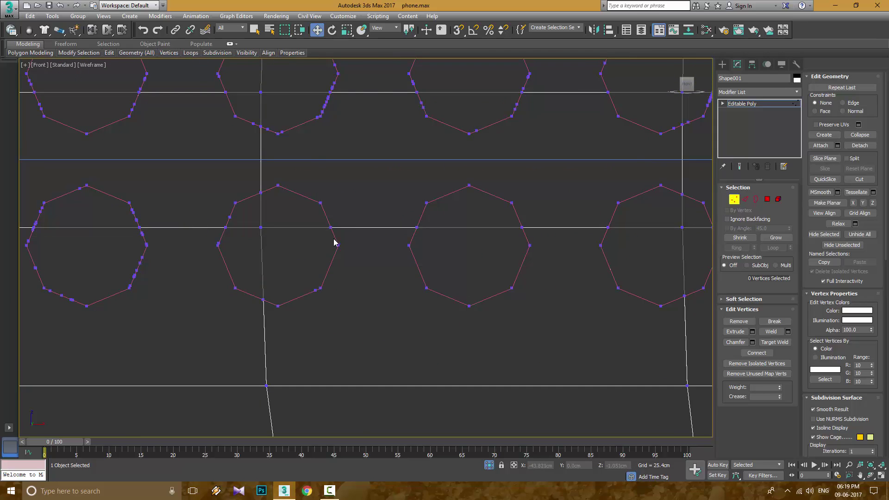
pyautogui.scroll(4, 352, 278)
pyautogui.moveTo(372, 306); pyautogui.dragTo(392, 341)
pyautogui.moveTo(288, 364); pyautogui.dragTo(289, 365)
pyautogui.scroll(-3, 218, 254)
pyautogui.scroll(5, 244, 286)
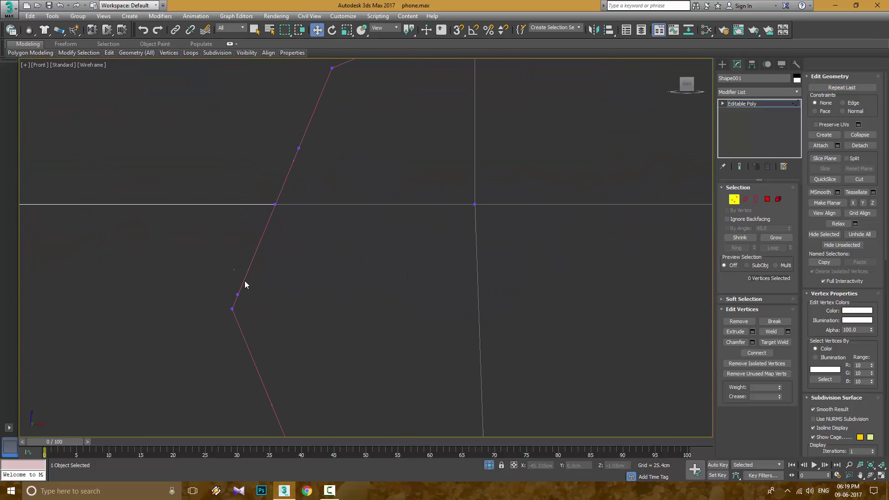
# Remove the stray vertices on both sides of the lower row's eighth hole, keeping its corner vertices.
pyautogui.scroll(-4, 381, 238)
pyautogui.scroll(4, 382, 237)
pyautogui.moveTo(298, 169); pyautogui.dragTo(353, 235)
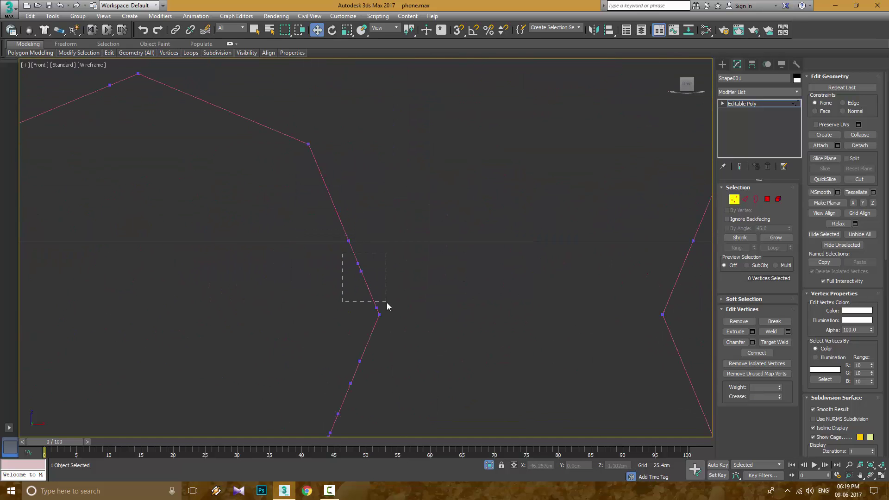
pyautogui.moveTo(387, 306); pyautogui.dragTo(390, 301)
pyautogui.scroll(-3, 392, 257)
pyautogui.scroll(3, 328, 271)
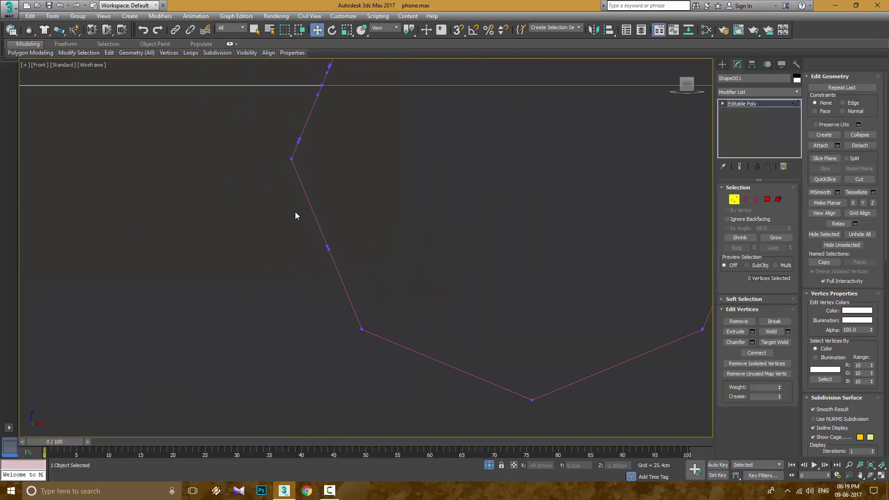
pyautogui.scroll(-2, 295, 212)
pyautogui.moveTo(308, 223); pyautogui.dragTo(361, 266)
pyautogui.moveTo(349, 123); pyautogui.dragTo(410, 181)
pyautogui.scroll(-4, 416, 156)
pyautogui.scroll(3, 493, 160)
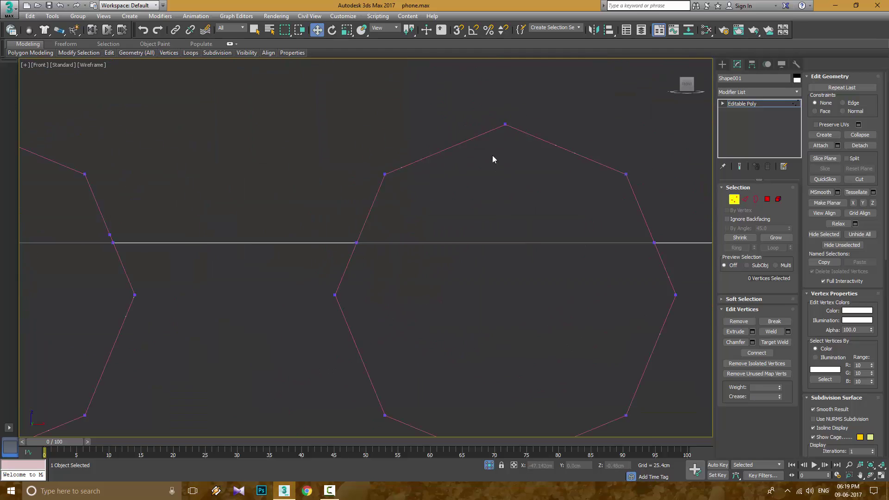
# Remove the extra vertices clustered along the side of the lower row's ninth hole, keeping those where body edges meet it.
pyautogui.scroll(-2, 492, 159)
pyautogui.scroll(5, 332, 119)
pyautogui.moveTo(287, 142); pyautogui.dragTo(371, 224)
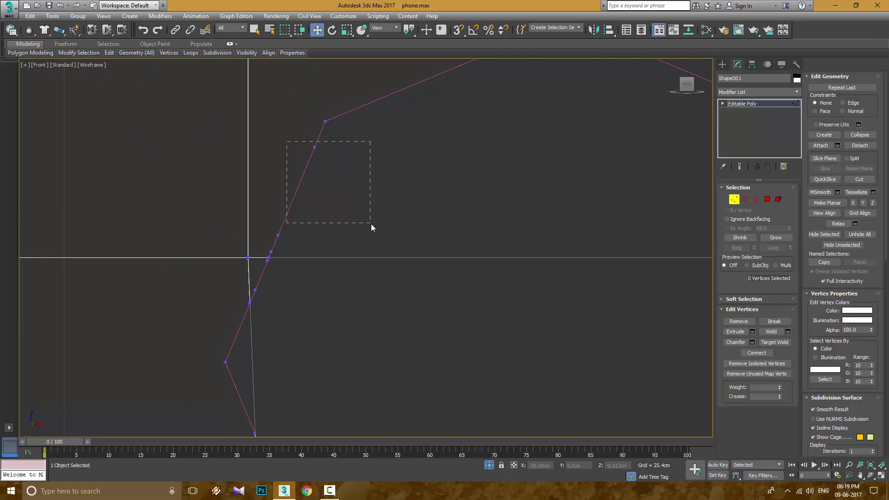
pyautogui.scroll(3, 271, 227)
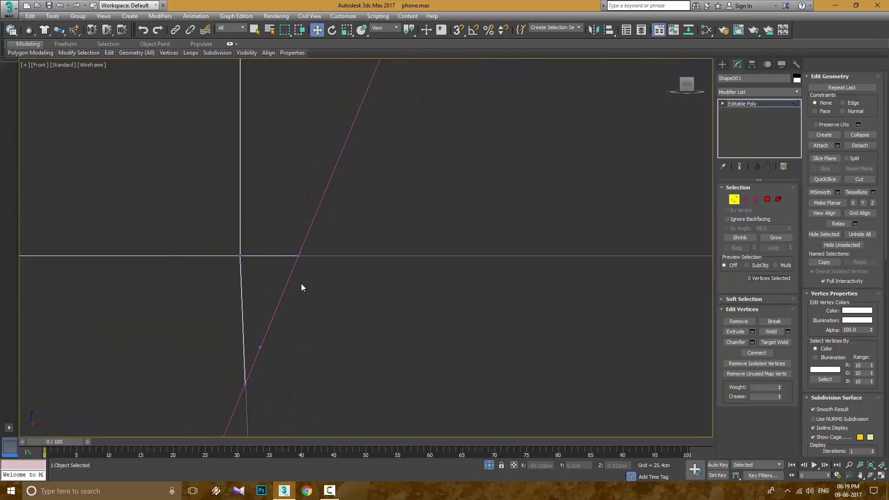
pyautogui.scroll(2, 302, 288)
pyautogui.scroll(-2, 417, 211)
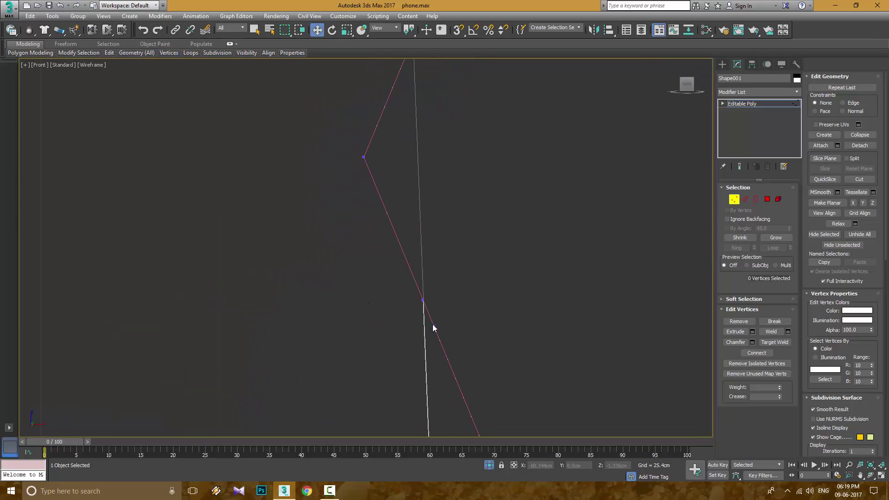
pyautogui.scroll(-5, 468, 304)
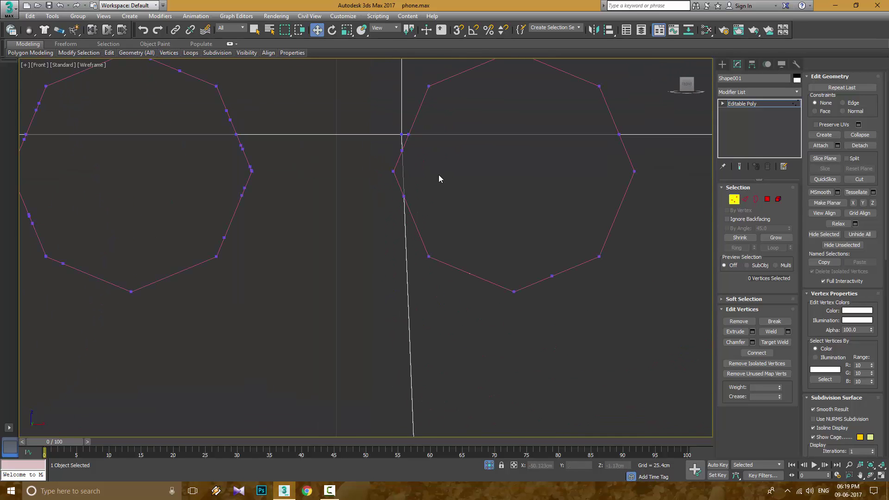
# Remove the extra vertices on the side of the lower row's tenth hole that faces the ninth hole.
pyautogui.scroll(6, 536, 240)
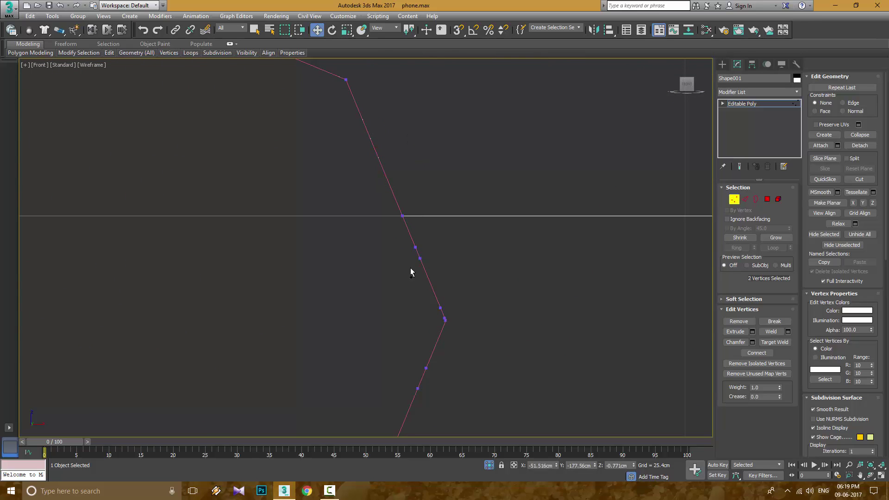
pyautogui.scroll(-4, 435, 276)
pyautogui.moveTo(433, 297); pyautogui.dragTo(425, 267, button='middle')
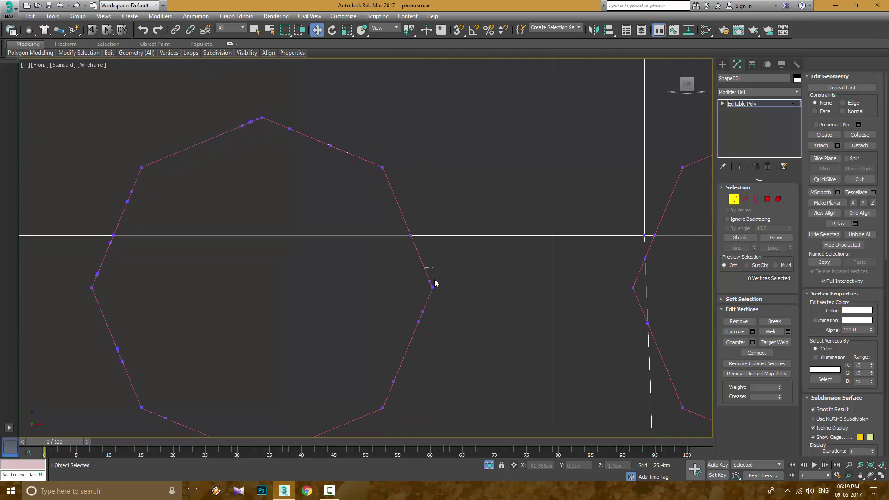
pyautogui.moveTo(393, 290); pyautogui.dragTo(435, 332)
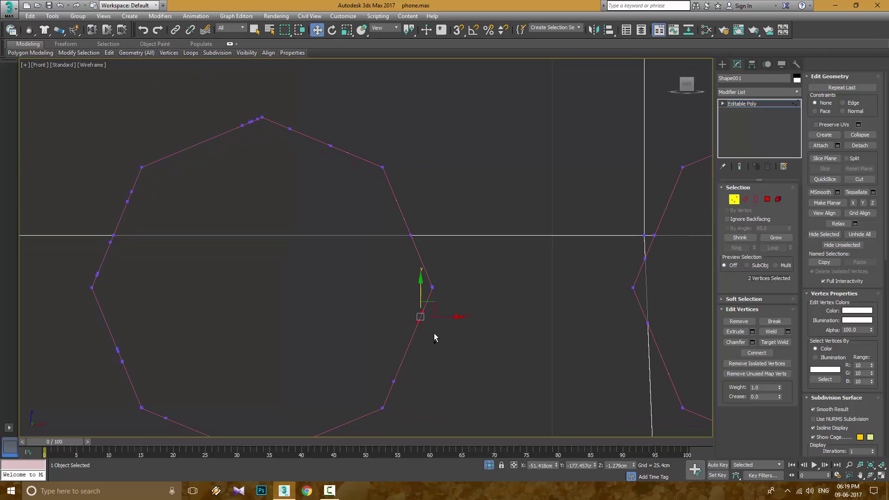
pyautogui.press('BackSpace')
pyautogui.scroll(-5, 406, 363)
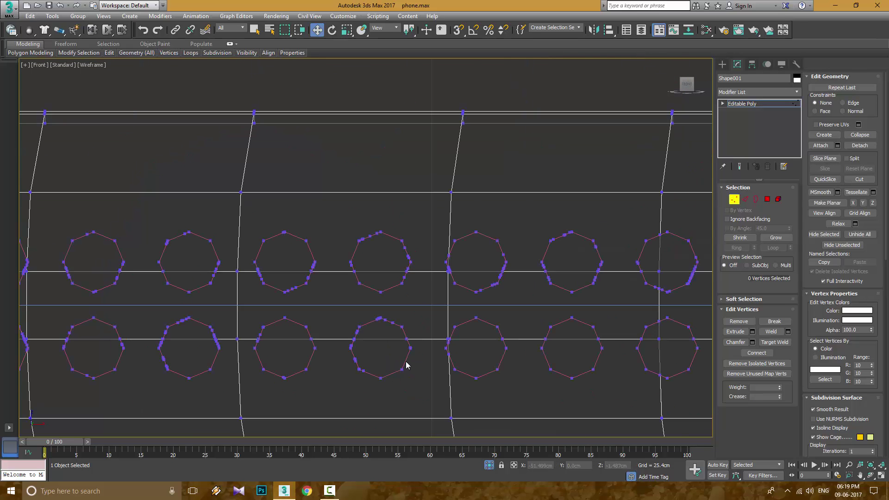
# Remove the stray vertices around the top and the remaining side of the lower row's tenth hole.
pyautogui.moveTo(407, 364); pyautogui.dragTo(488, 294, button='middle')
pyautogui.scroll(3, 488, 300)
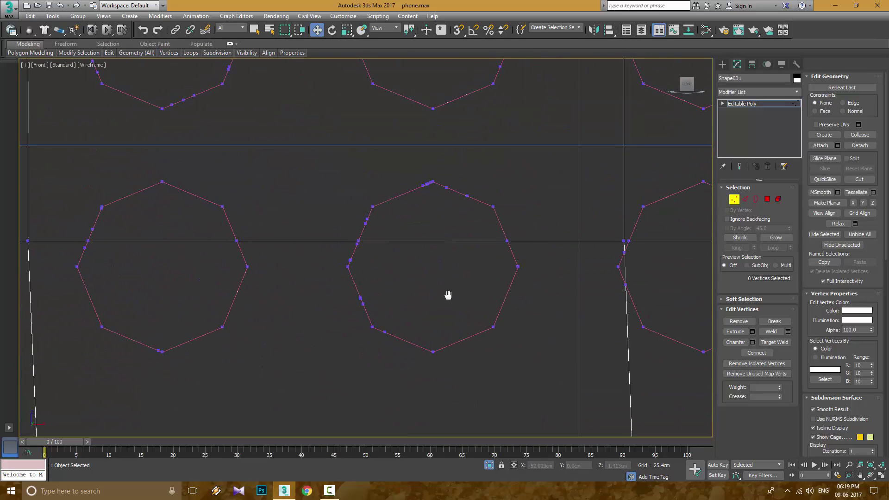
pyautogui.scroll(5, 437, 181)
pyautogui.moveTo(437, 181); pyautogui.dragTo(540, 260)
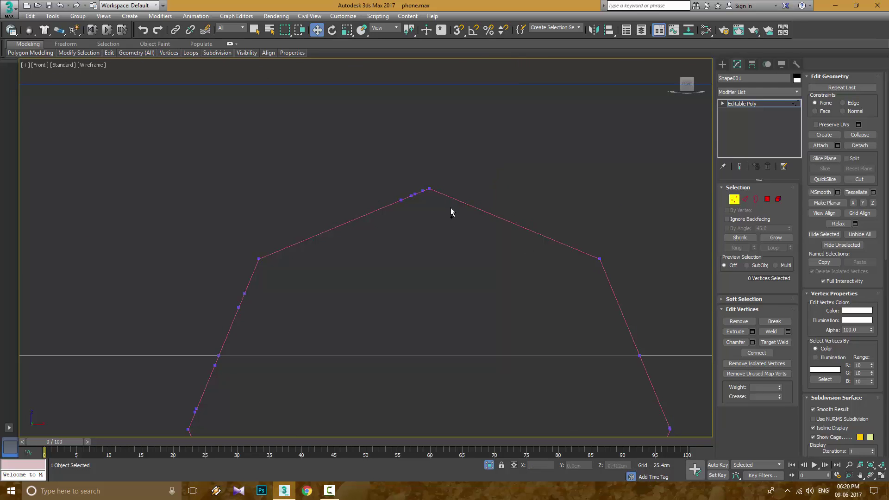
pyautogui.moveTo(427, 222); pyautogui.dragTo(422, 228)
pyautogui.scroll(-2, 426, 209)
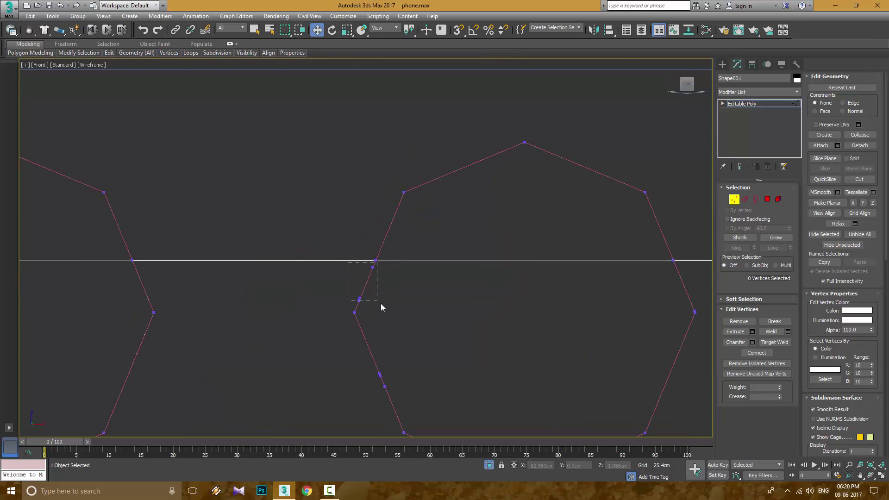
pyautogui.moveTo(377, 306); pyautogui.dragTo(397, 292)
pyautogui.scroll(-2, 377, 207)
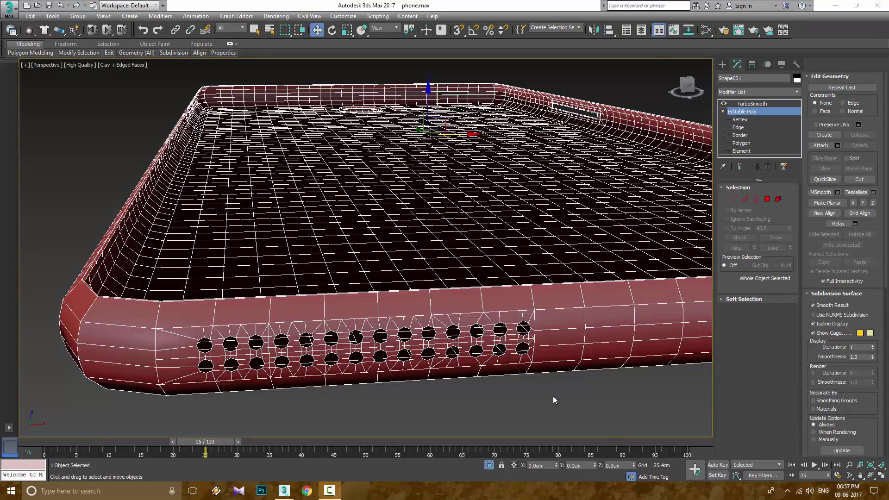
# Examine the edge flow around both rows of speaker holes on the phone's bottom edge in the perspective view.
pyautogui.scroll(10, 384, 218)
pyautogui.scroll(-15, 286, 304)
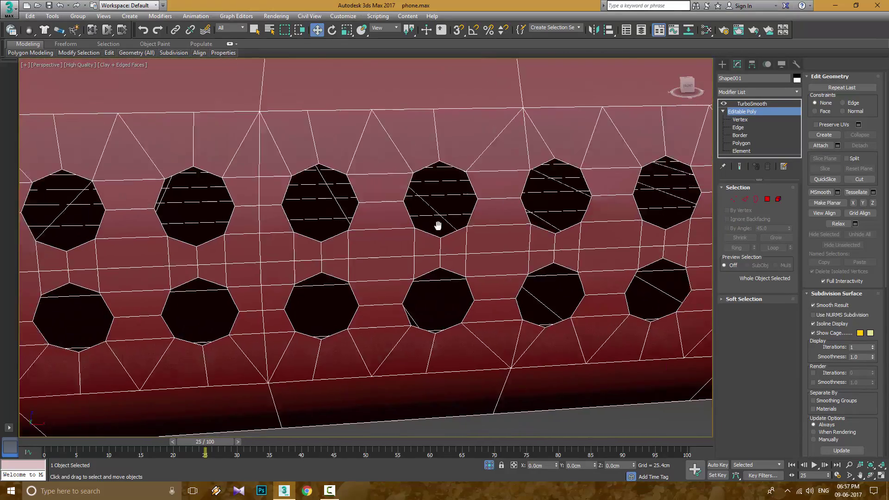
pyautogui.scroll(5, 433, 221)
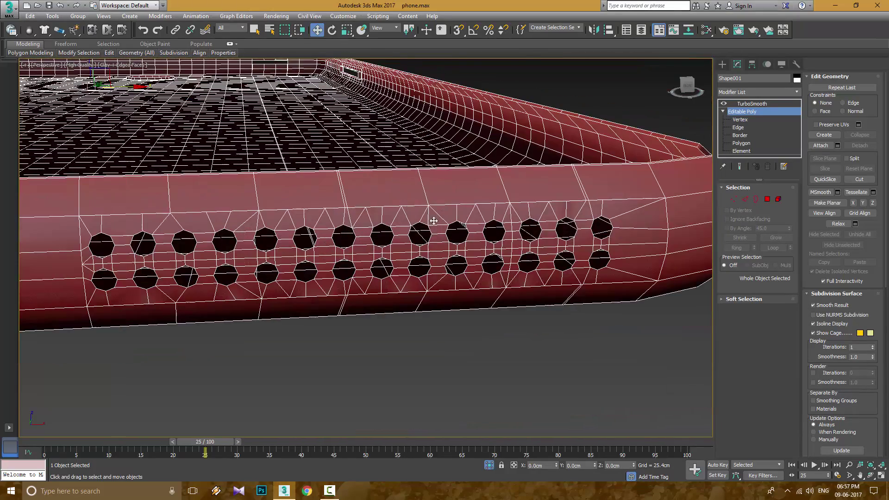
pyautogui.scroll(3, 413, 224)
pyautogui.scroll(-5, 413, 224)
pyautogui.scroll(3, 461, 290)
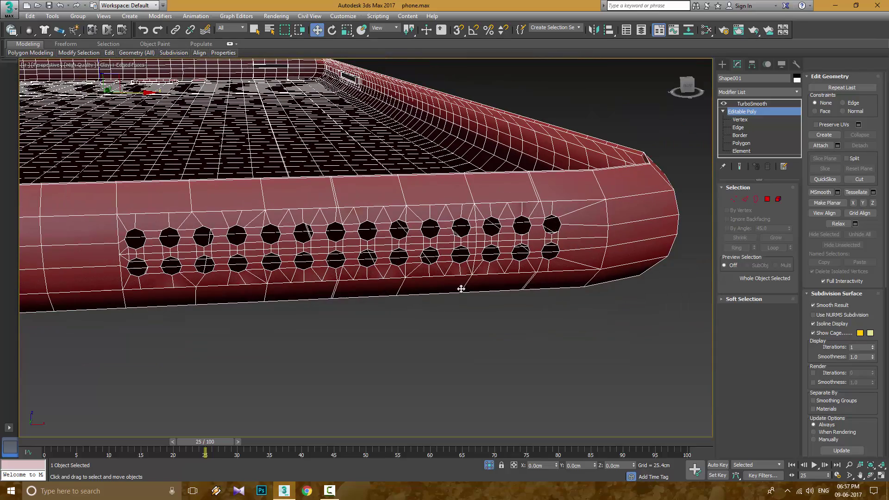
pyautogui.moveTo(521, 267); pyautogui.dragTo(575, 264, button='middle')
# Select the borders of all speaker holes in both groups and extrude them inward along the Y axis.
pyautogui.moveTo(641, 312); pyautogui.dragTo(116, 288)
pyautogui.moveTo(248, 307); pyautogui.dragTo(587, 328, button='middle')
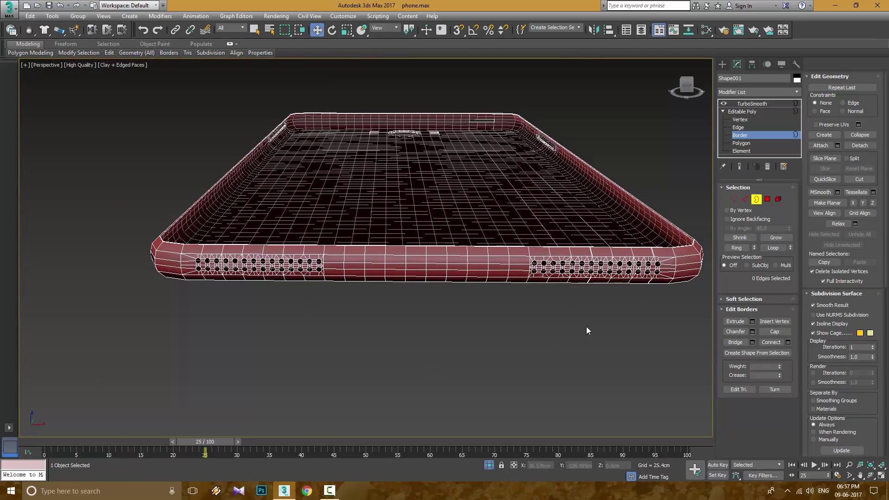
pyautogui.moveTo(175, 258); pyautogui.dragTo(176, 260)
pyautogui.scroll(10, 410, 287)
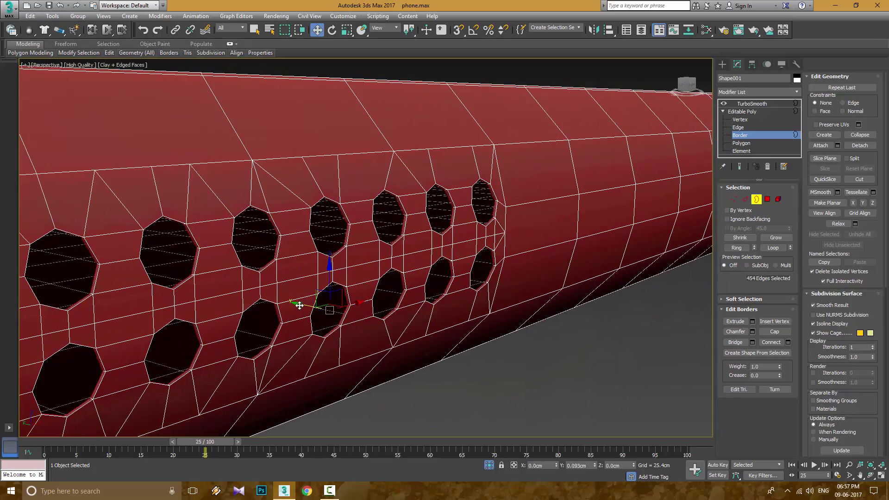
pyautogui.keyDown('shift'); pyautogui.moveTo(301, 307); pyautogui.dragTo(293, 299); pyautogui.keyUp('shift')
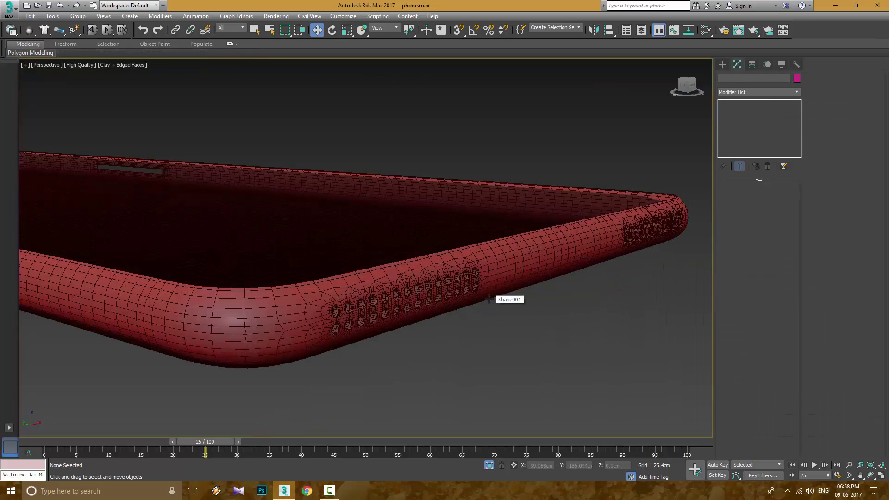
# Examine the smoothed speaker holes with edged faces hidden, then render the perspective view and close the render.
pyautogui.scroll(8, 479, 300)
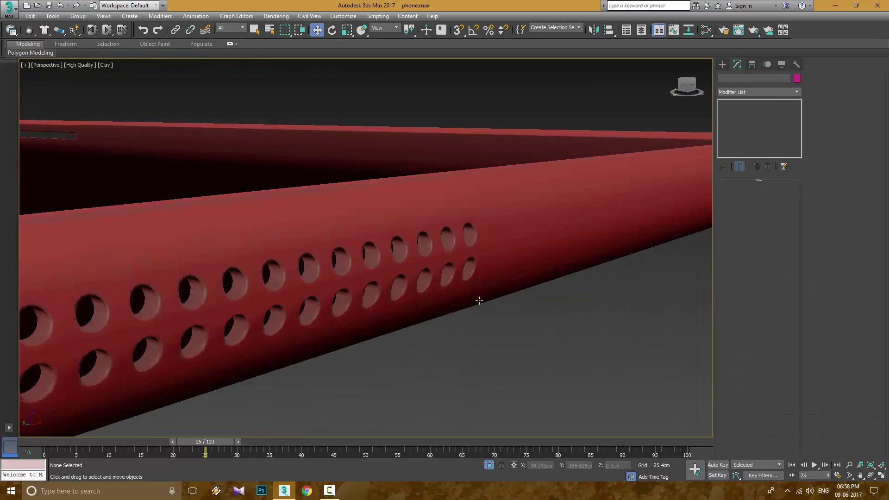
pyautogui.scroll(-3, 479, 300)
pyautogui.scroll(3, 575, 199)
pyautogui.scroll(-4, 123, 283)
pyautogui.moveTo(324, 301); pyautogui.dragTo(290, 326, button='middle')
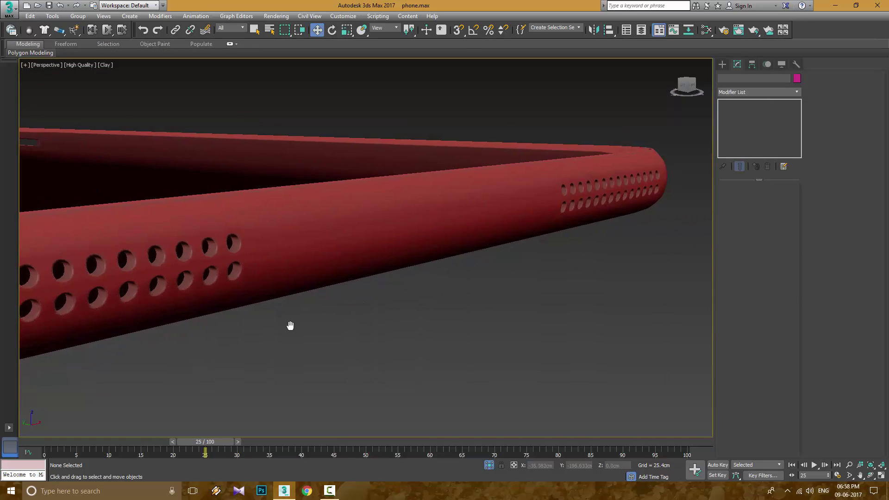
pyautogui.scroll(-3, 296, 305)
pyautogui.hotkey('shift', 'q')
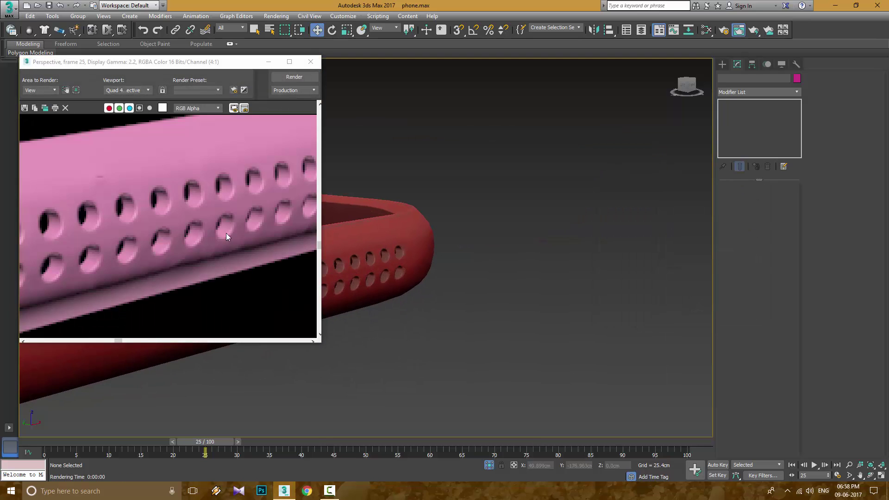
pyautogui.scroll(-2, 144, 221)
pyautogui.scroll(5, 185, 208)
pyautogui.click(311, 62)
# Show the edged faces and examine the stray vertices and overlapping faces above the upper row of speaker holes.
pyautogui.scroll(5, 233, 239)
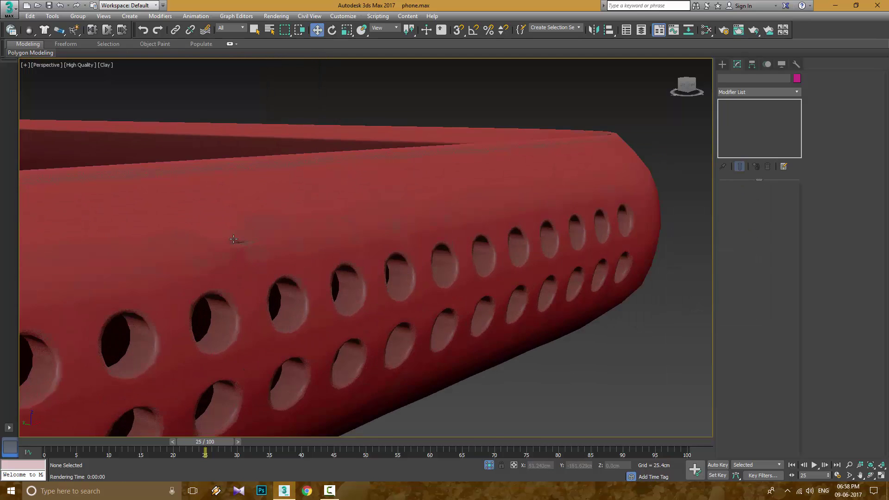
pyautogui.scroll(2, 233, 239)
pyautogui.click(234, 239)
pyautogui.click(738, 121)
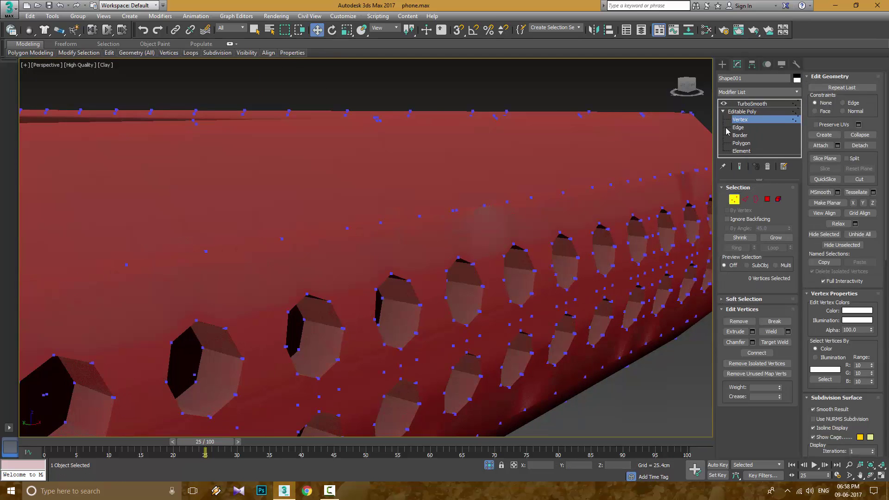
pyautogui.press('F4')
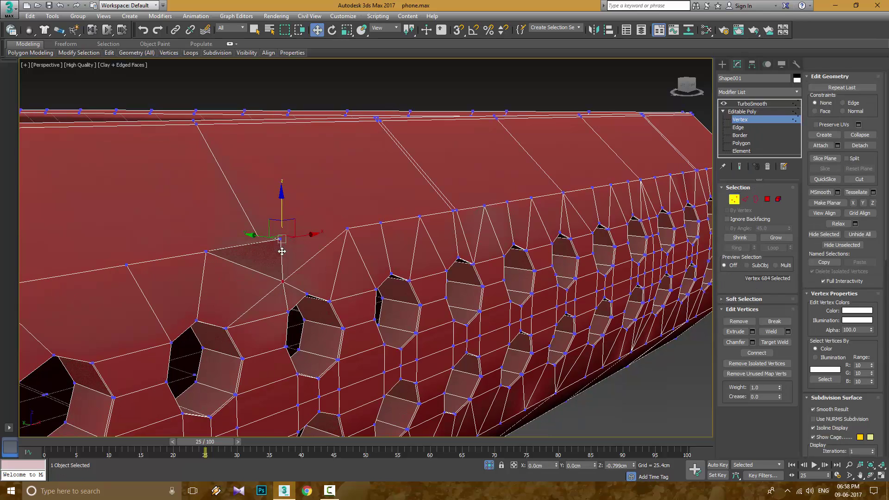
pyautogui.scroll(4, 282, 251)
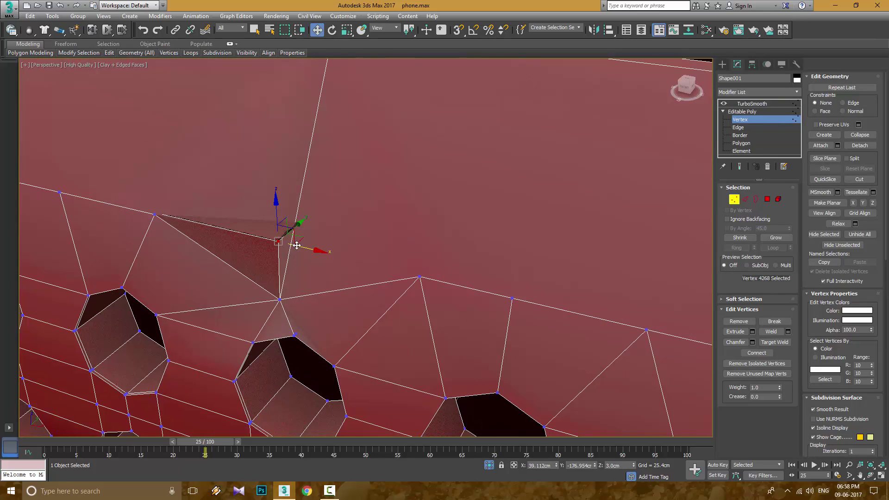
pyautogui.keyDown('alt'); pyautogui.moveTo(284, 262); pyautogui.dragTo(357, 247, button='middle'); pyautogui.keyUp('alt')
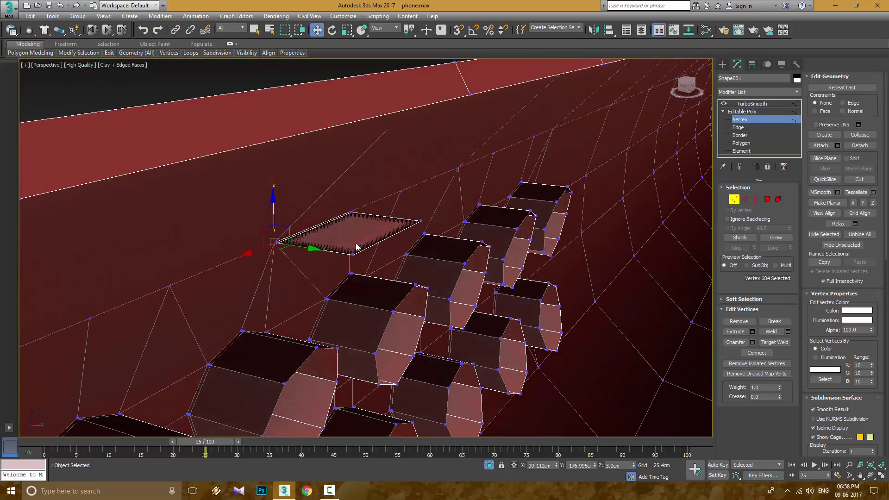
# Select only the stray polygons projecting inward above the upper row of holes and delete them.
pyautogui.click(739, 127)
pyautogui.click(741, 136)
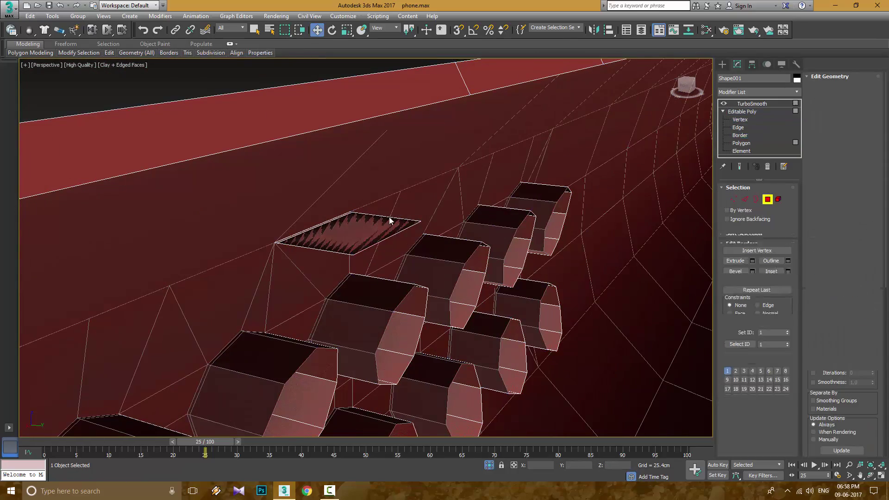
pyautogui.click(742, 143)
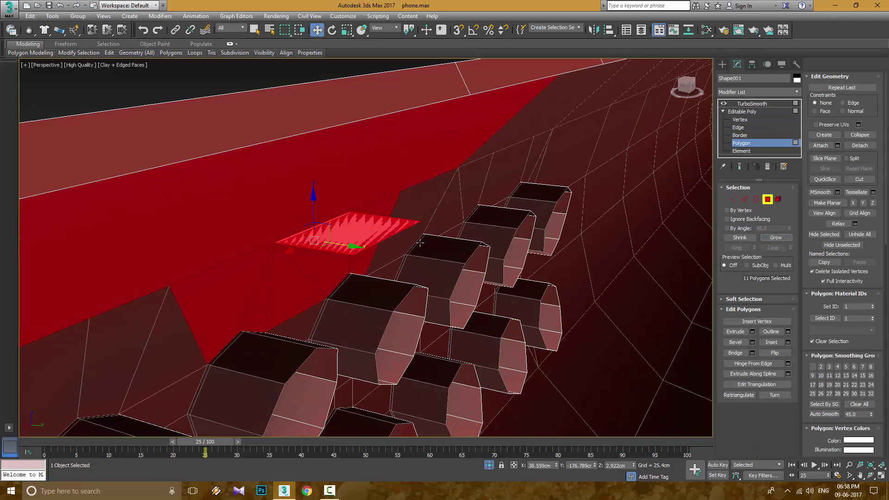
pyautogui.moveTo(361, 236); pyautogui.dragTo(518, 287)
pyautogui.rightClick(518, 288)
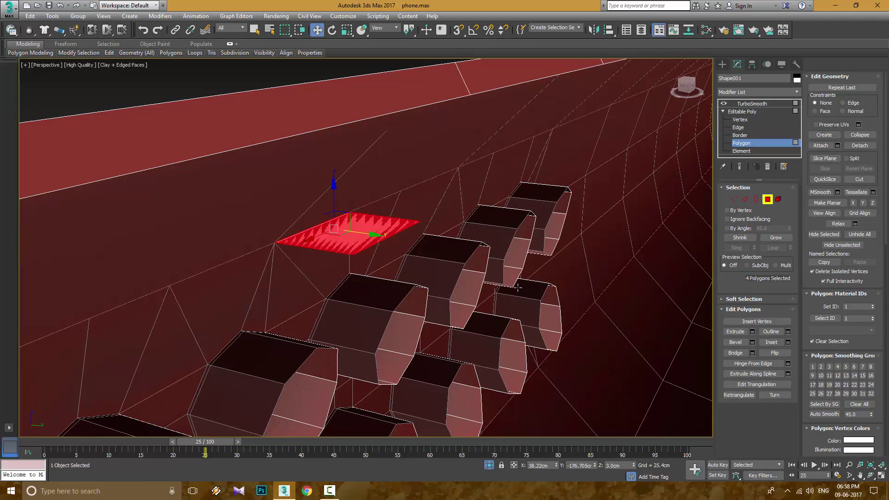
# Check the mesh above the other speaker holes and return to the TurboSmooth modifier level.
pyautogui.scroll(-10, 518, 290)
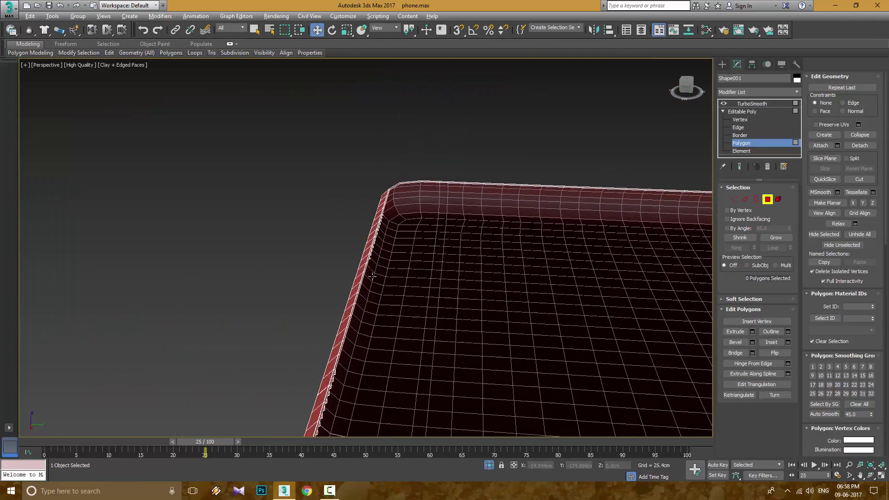
pyautogui.scroll(15, 461, 296)
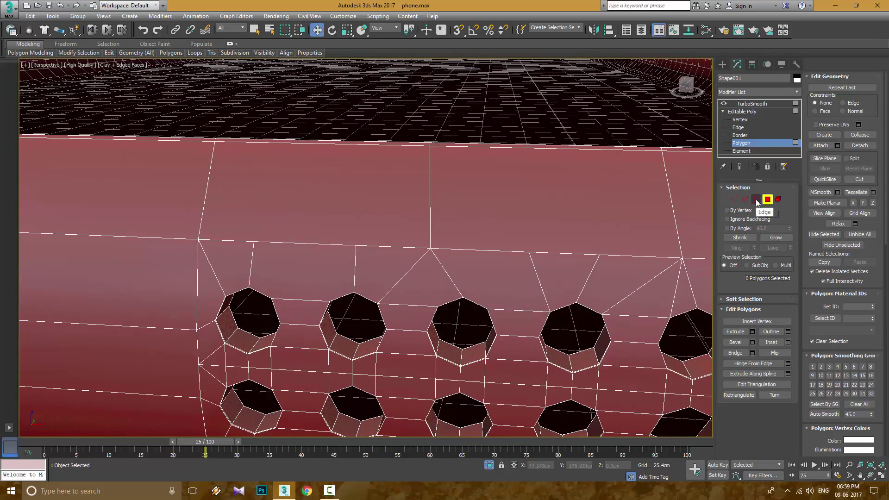
pyautogui.scroll(-5, 425, 248)
pyautogui.click(753, 103)
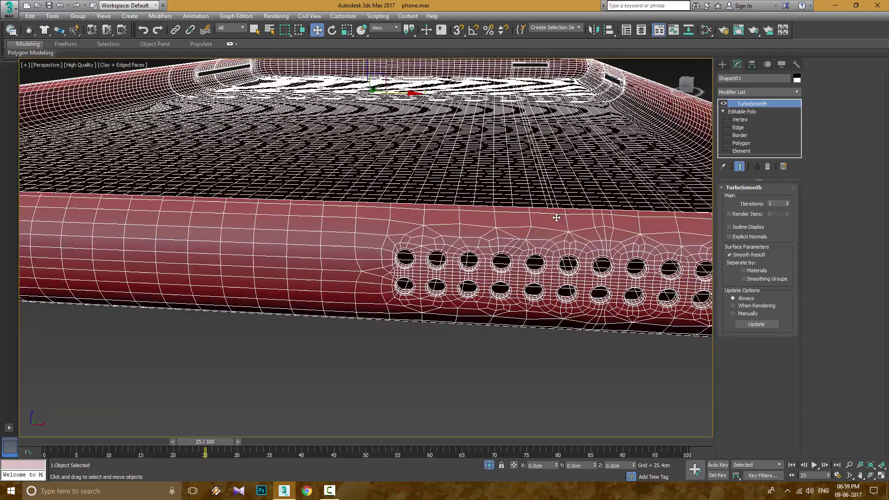
# Find the shading artifact above the upper row of speaker holes and select the two-edge open border causing it.
pyautogui.scroll(6, 533, 225)
pyautogui.press('F4')
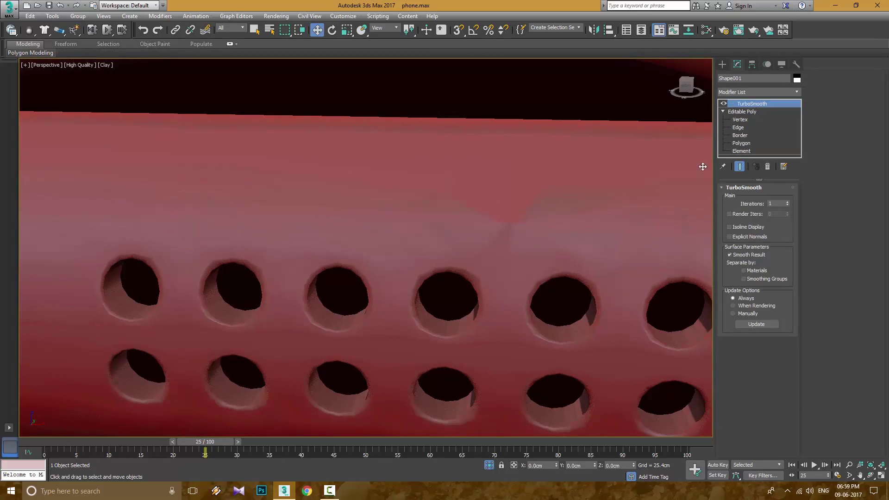
pyautogui.click(740, 135)
pyautogui.scroll(4, 537, 230)
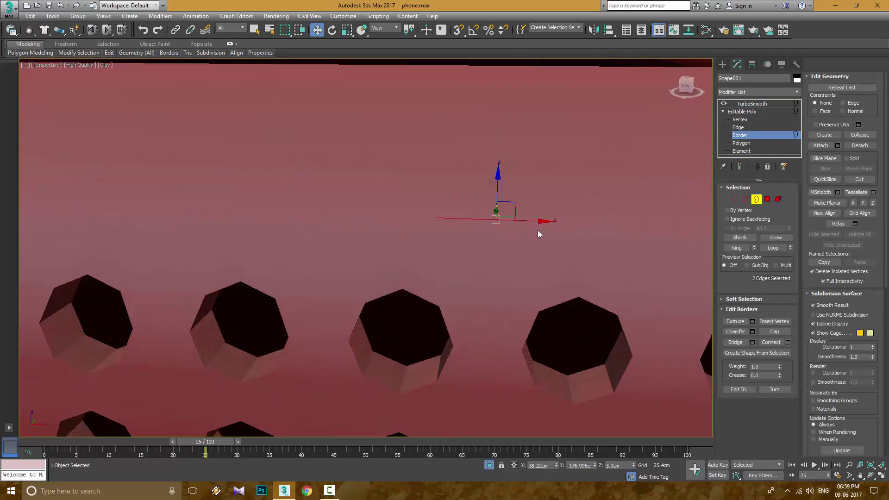
pyautogui.click(484, 199)
pyautogui.keyDown('alt'); pyautogui.moveTo(484, 199); pyautogui.dragTo(442, 224, button='middle'); pyautogui.keyUp('alt')
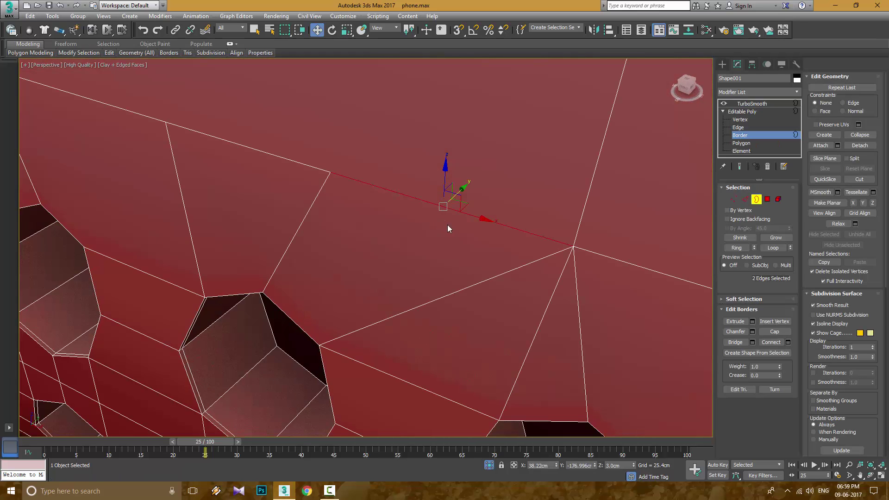
pyautogui.scroll(-4, 479, 215)
pyautogui.scroll(4, 538, 289)
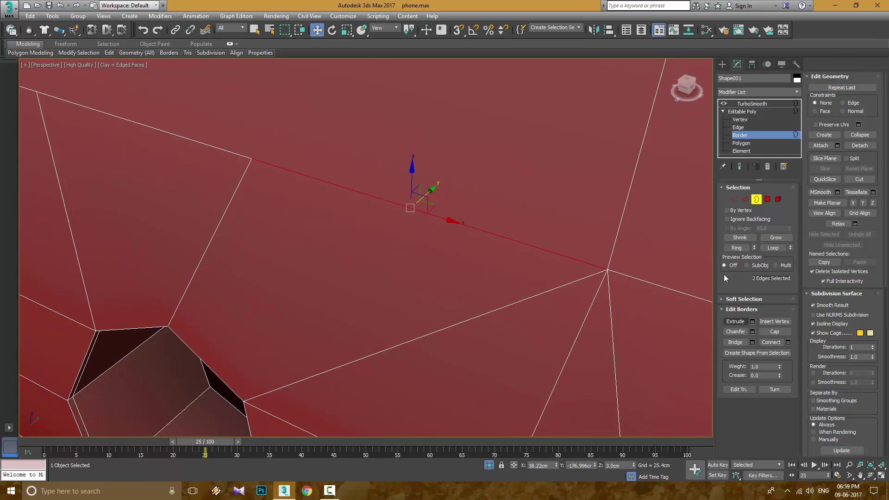
# Delete the polygon bordering the open seam above the speaker holes and cap the resulting gap.
pyautogui.click(767, 199)
pyautogui.click(396, 292)
pyautogui.press('Delete')
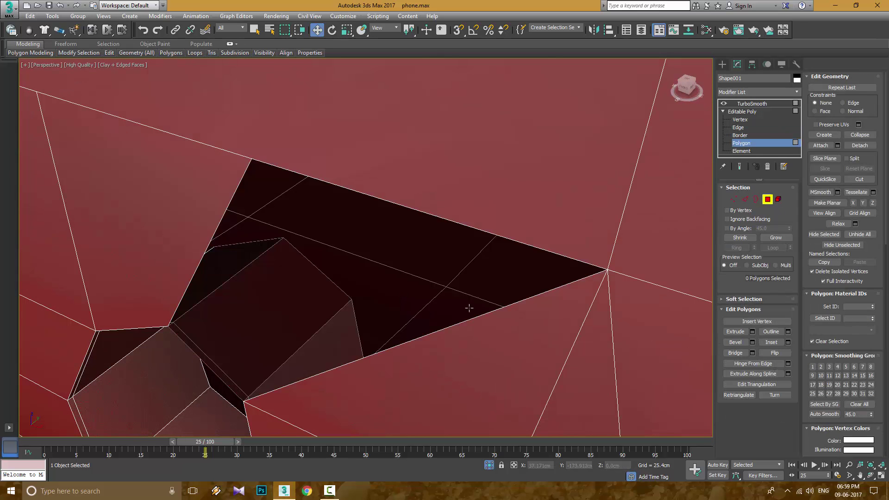
pyautogui.click(756, 199)
pyautogui.click(501, 309)
pyautogui.scroll(-2, 501, 313)
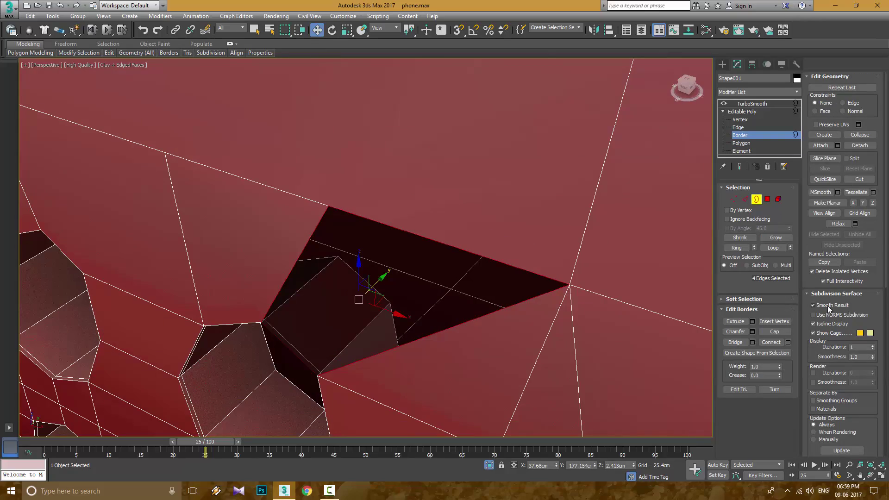
pyautogui.click(774, 331)
pyautogui.scroll(-6, 543, 312)
pyautogui.scroll(5, 547, 275)
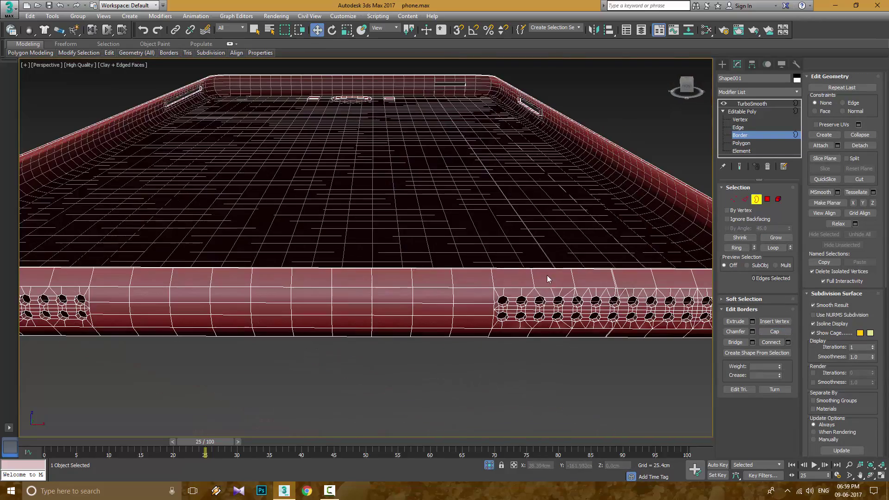
# Deselect the phone body, hide the edged faces and examine the smoothed surface around both rows of speaker holes.
pyautogui.scroll(-2, 611, 384)
pyautogui.click(596, 379)
pyautogui.press('F4')
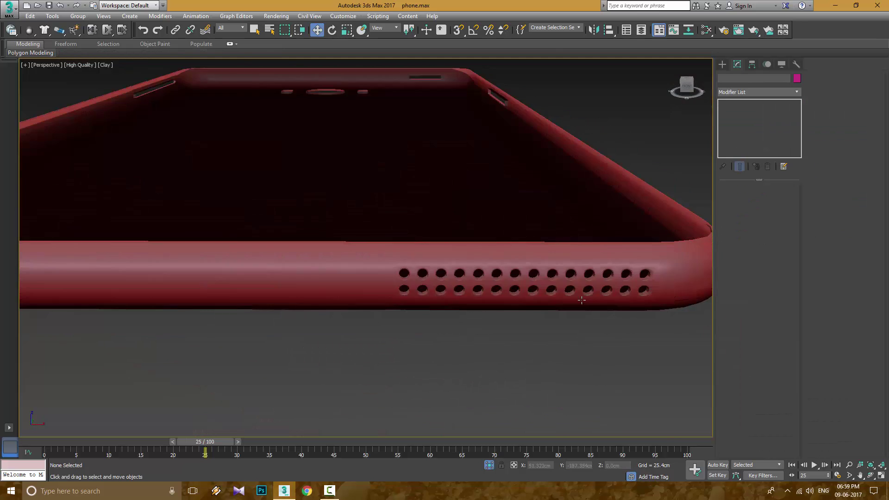
pyautogui.scroll(5, 413, 261)
pyautogui.scroll(-4, 414, 261)
pyautogui.scroll(5, 406, 230)
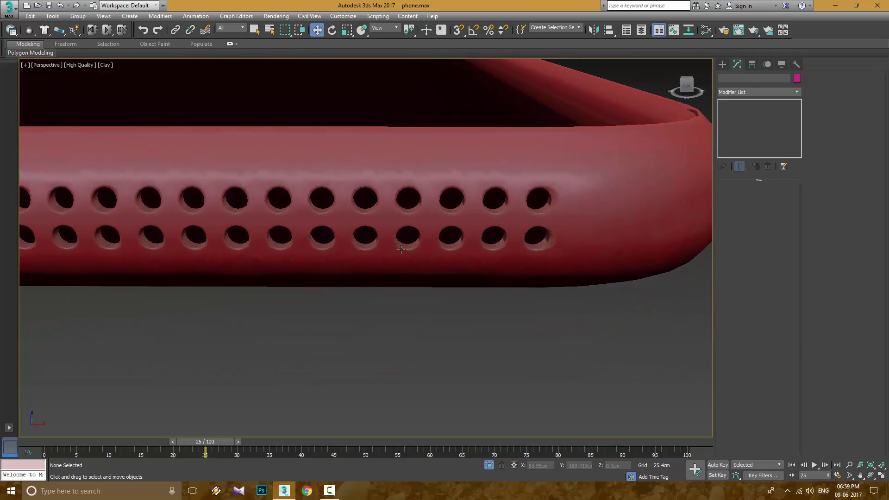
pyautogui.moveTo(406, 230); pyautogui.dragTo(583, 196, button='middle')
pyautogui.scroll(-10, 512, 322)
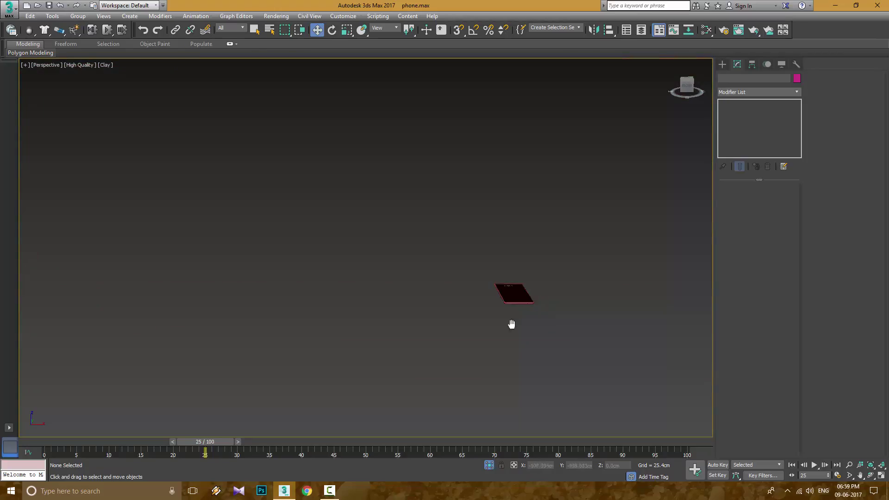
pyautogui.scroll(5, 514, 306)
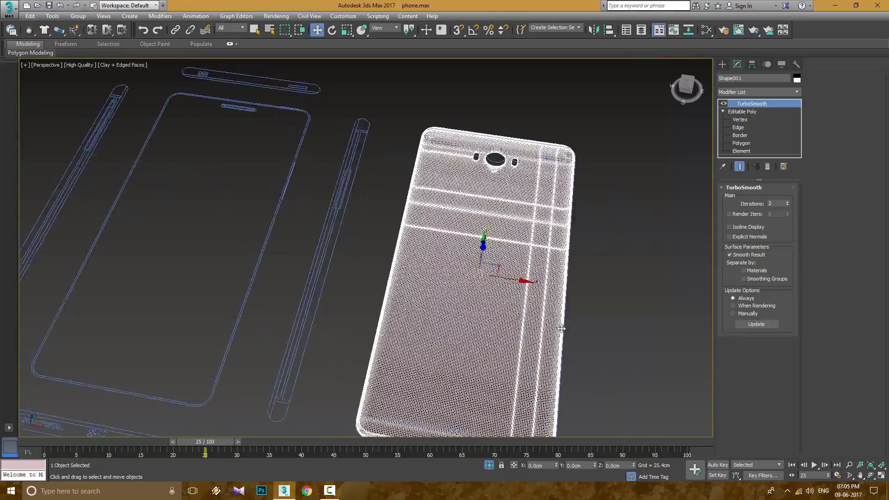
# Enter the phone body's polygon level and deselect the inner wall polygons at one end of the side slot.
pyautogui.scroll(5, 445, 232)
pyautogui.click(741, 142)
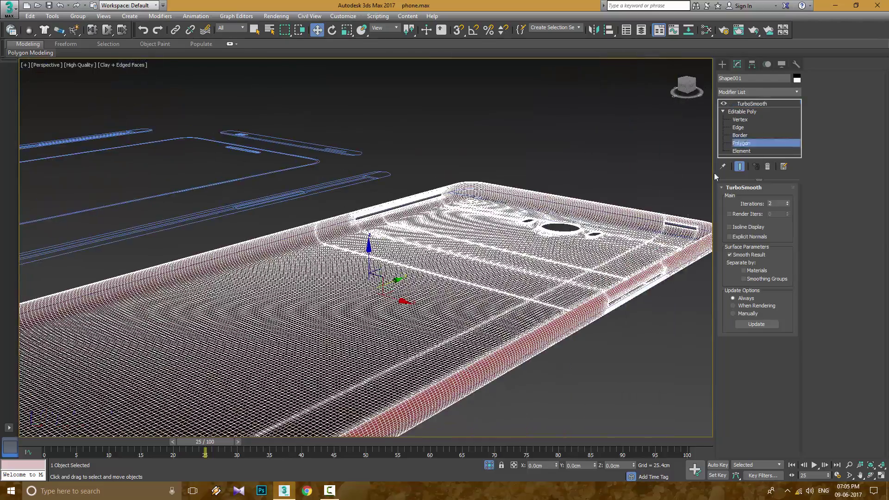
pyautogui.keyDown('alt'); pyautogui.moveTo(603, 209); pyautogui.dragTo(566, 260, button='middle'); pyautogui.keyUp('alt')
pyautogui.press('t')
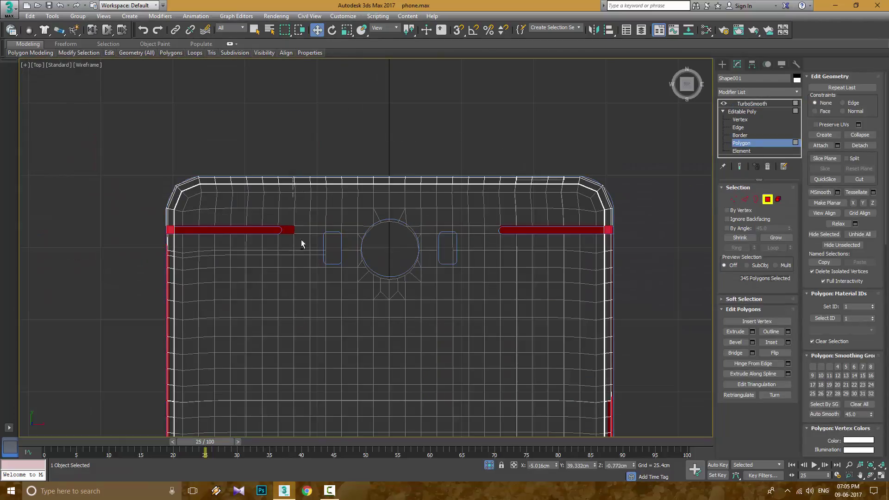
pyautogui.scroll(-2, 302, 240)
pyautogui.press('p')
pyautogui.keyDown('alt'); pyautogui.moveTo(301, 240); pyautogui.dragTo(503, 210, button='middle'); pyautogui.keyUp('alt')
pyautogui.scroll(-2, 229, 252)
pyautogui.scroll(3, 618, 276)
pyautogui.keyDown('alt'); pyautogui.moveTo(617, 276); pyautogui.dragTo(228, 326, button='middle'); pyautogui.keyUp('alt')
pyautogui.scroll(3, 222, 358)
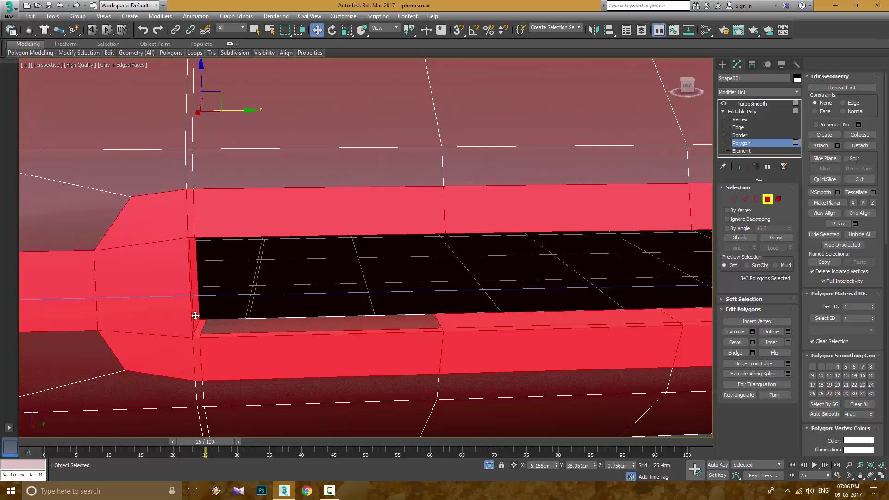
pyautogui.scroll(-3, 202, 323)
pyautogui.scroll(5, 178, 352)
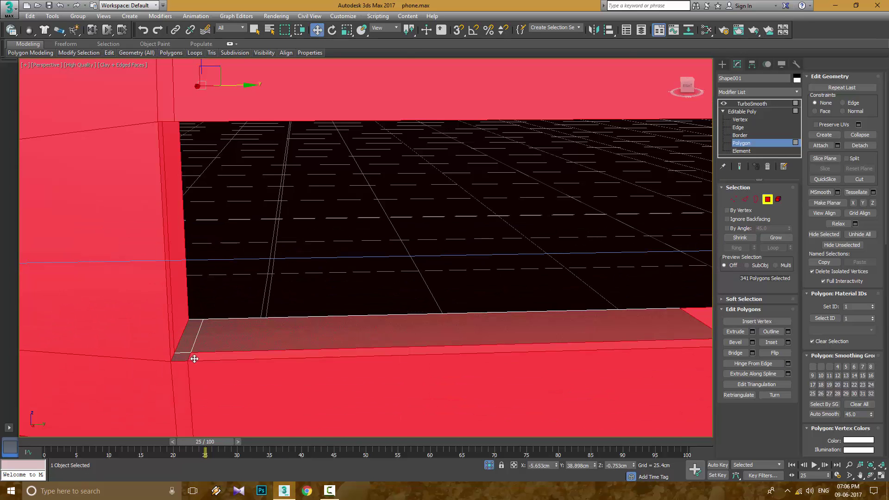
# Remove the inner wall polygons along the side slot from the stripe selection in the Top view.
pyautogui.hotkey('alt', 'w')
pyautogui.hotkey('alt', 'w')
pyautogui.scroll(3, 518, 249)
pyautogui.moveTo(518, 248); pyautogui.dragTo(358, 202, button='middle')
pyautogui.scroll(3, 358, 202)
pyautogui.keyDown('alt'); pyautogui.click(334, 125); pyautogui.keyUp('alt')
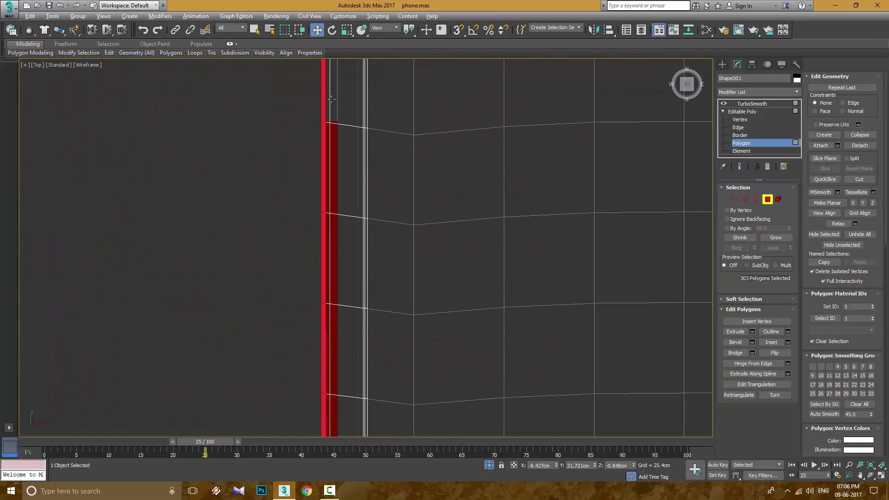
pyautogui.keyDown('alt'); pyautogui.moveTo(331, 98); pyautogui.dragTo(369, 249); pyautogui.keyUp('alt')
# Deselect the remaining inner polygons near the other end of the side slot in the Perspective view.
pyautogui.hotkey('alt', 'w')
pyautogui.scroll(5, 588, 323)
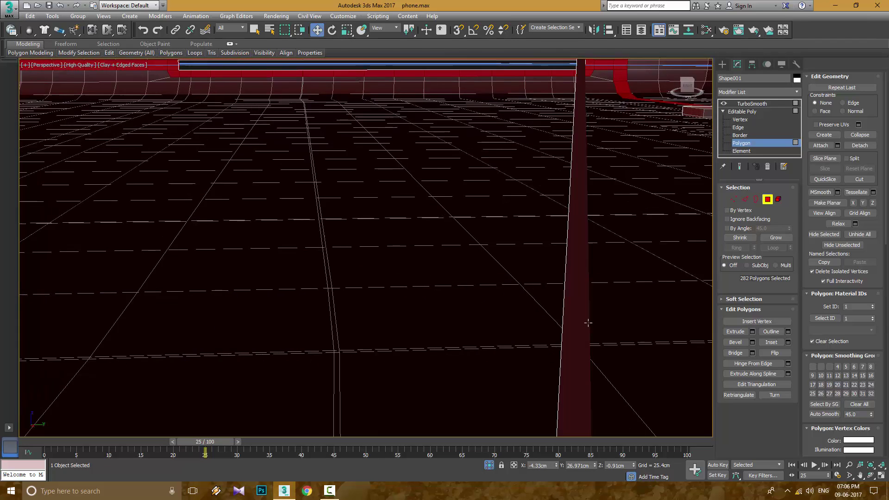
pyautogui.scroll(-4, 588, 323)
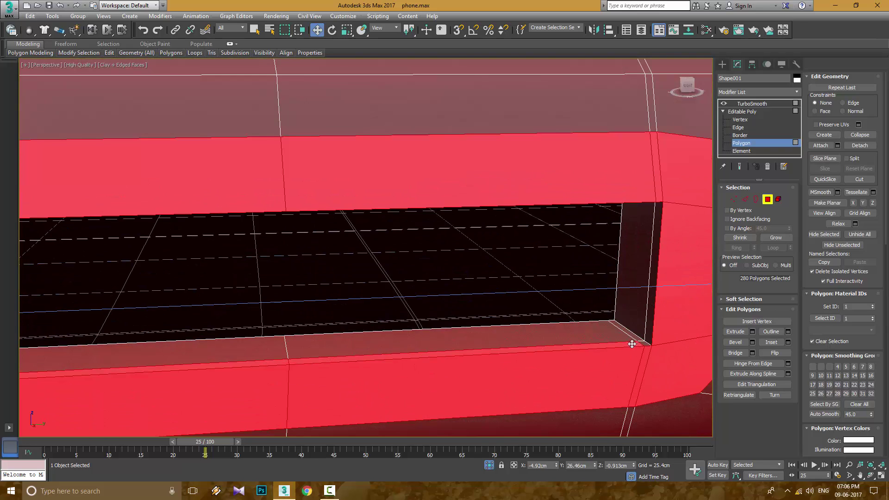
pyautogui.keyDown('alt'); pyautogui.moveTo(631, 344); pyautogui.dragTo(471, 343, button='middle'); pyautogui.keyUp('alt')
pyautogui.keyDown('alt'); pyautogui.click(405, 350); pyautogui.keyUp('alt')
pyautogui.scroll(-2, 406, 346)
pyautogui.keyDown('alt'); pyautogui.click(471, 343); pyautogui.keyUp('alt')
# Remove the polygons around the long side slot from the selection in the Left view.
pyautogui.hotkey('alt', 'w')
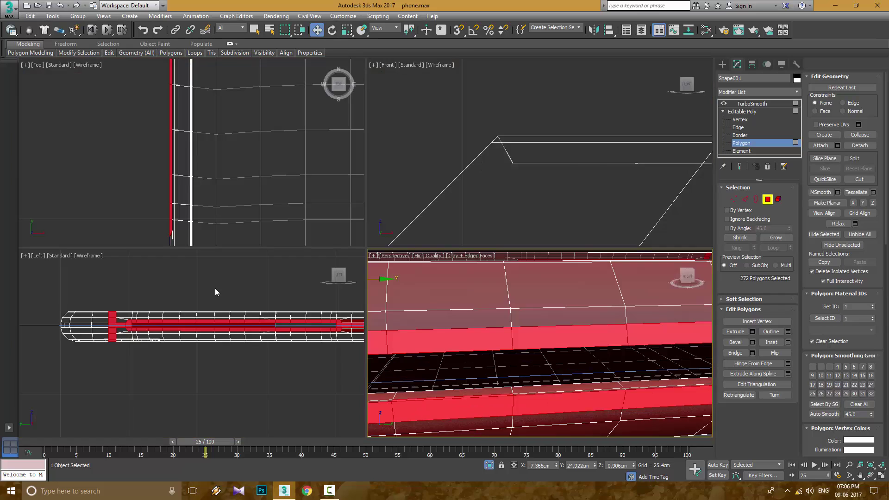
pyautogui.hotkey('alt', 'w')
pyautogui.scroll(5, 277, 258)
pyautogui.scroll(-1, 198, 232)
pyautogui.scroll(2, 166, 212)
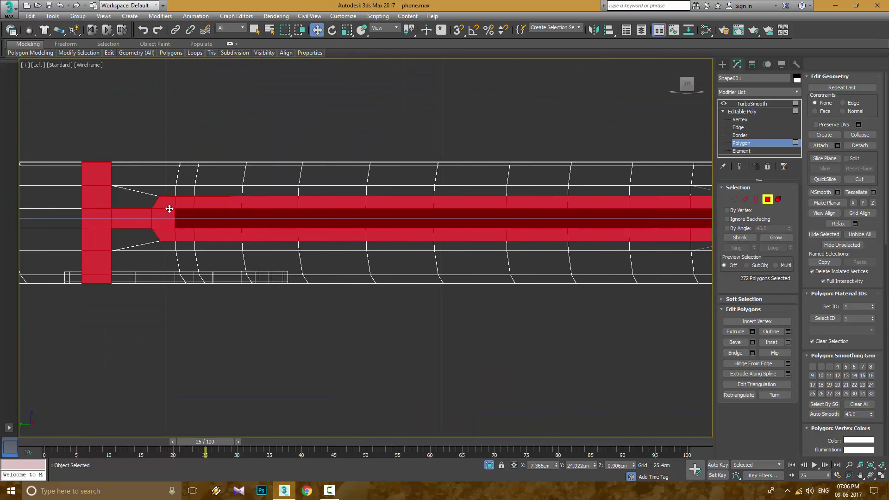
pyautogui.keyDown('alt'); pyautogui.moveTo(555, 235); pyautogui.dragTo(555, 234); pyautogui.keyUp('alt')
pyautogui.moveTo(555, 235); pyautogui.dragTo(218, 206, button='middle')
pyautogui.moveTo(400, 246); pyautogui.dragTo(423, 254, button='middle')
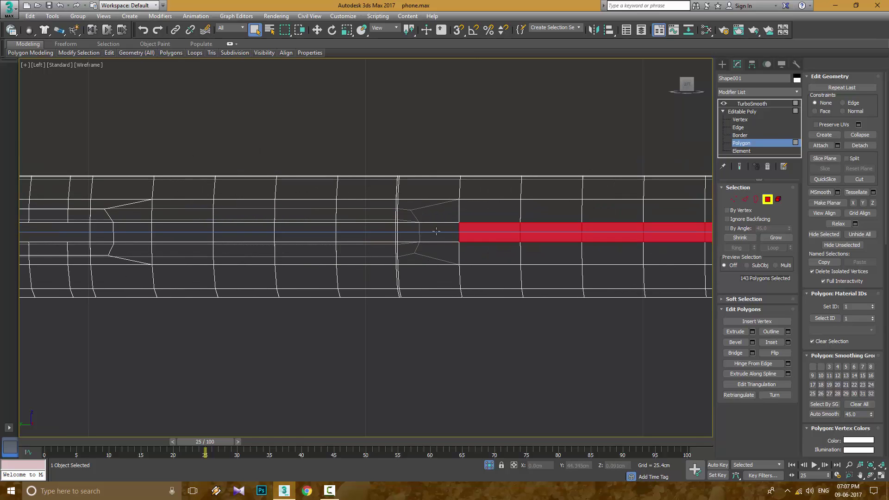
# Add the missing polygons of the middle strip beyond the side slot's end to the selection.
pyautogui.keyDown('ctrl'); pyautogui.moveTo(467, 240); pyautogui.dragTo(468, 240); pyautogui.keyUp('ctrl')
pyautogui.moveTo(394, 213); pyautogui.dragTo(413, 217, button='middle')
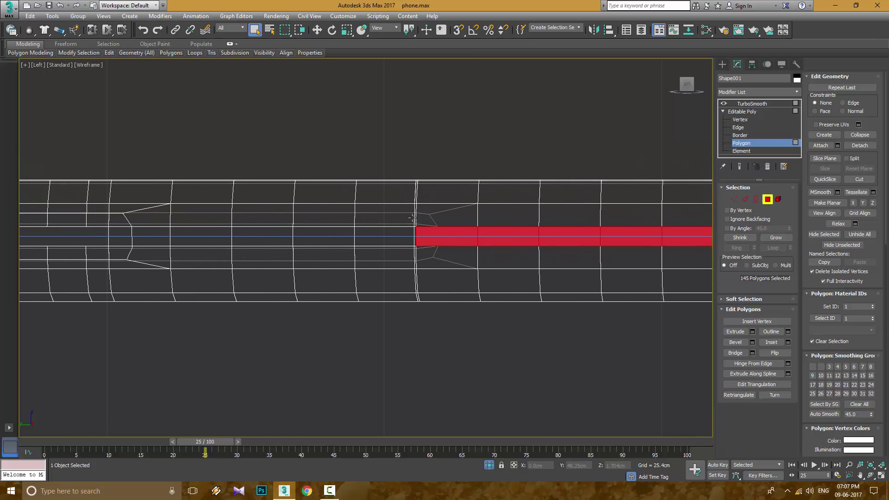
pyautogui.moveTo(346, 240); pyautogui.dragTo(430, 248, button='middle')
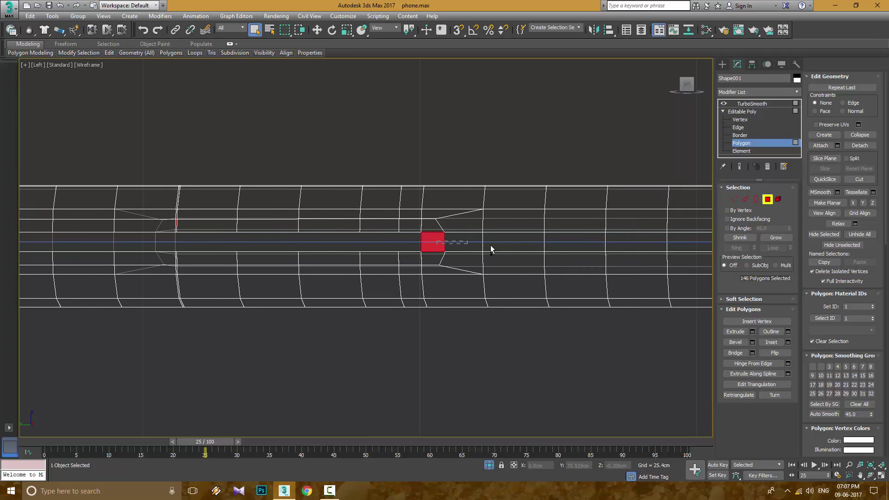
pyautogui.moveTo(491, 250); pyautogui.dragTo(575, 259, button='middle')
pyautogui.keyDown('ctrl'); pyautogui.click(434, 260); pyautogui.keyUp('ctrl')
pyautogui.keyDown('ctrl'); pyautogui.moveTo(500, 257); pyautogui.dragTo(500, 257); pyautogui.keyUp('ctrl')
pyautogui.scroll(5, 500, 257)
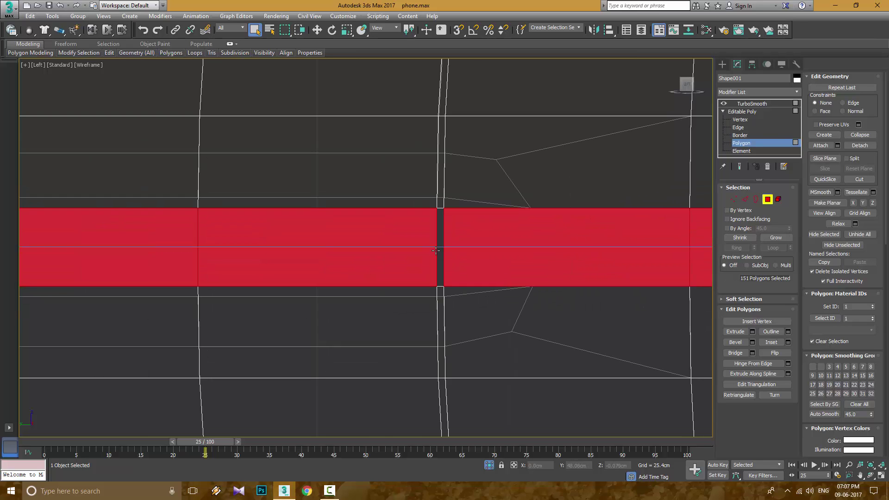
pyautogui.scroll(-3, 465, 207)
# Add the polygon rows above and below the middle strip up to the side slot's tapered end.
pyautogui.keyDown('ctrl'); pyautogui.moveTo(421, 216); pyautogui.dragTo(471, 218); pyautogui.keyUp('ctrl')
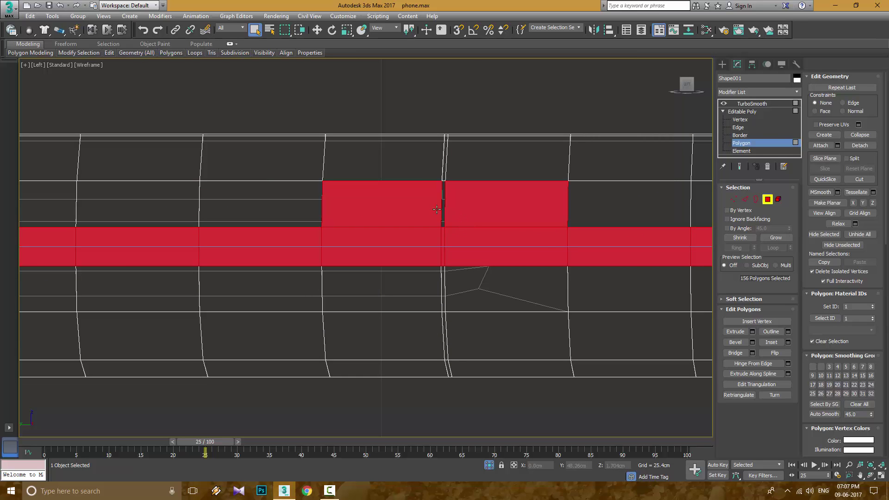
pyautogui.moveTo(446, 215); pyautogui.dragTo(426, 193, button='middle')
pyautogui.keyDown('ctrl'); pyautogui.moveTo(446, 256); pyautogui.dragTo(326, 258); pyautogui.keyUp('ctrl')
pyautogui.moveTo(326, 258); pyautogui.dragTo(417, 265, button='middle')
pyautogui.keyDown('ctrl'); pyautogui.moveTo(422, 199); pyautogui.dragTo(422, 199); pyautogui.keyUp('ctrl')
pyautogui.moveTo(421, 199); pyautogui.dragTo(528, 199, button='middle')
pyautogui.keyDown('ctrl'); pyautogui.moveTo(324, 185); pyautogui.dragTo(276, 201); pyautogui.keyUp('ctrl')
pyautogui.moveTo(276, 200); pyautogui.dragTo(406, 200, button='middle')
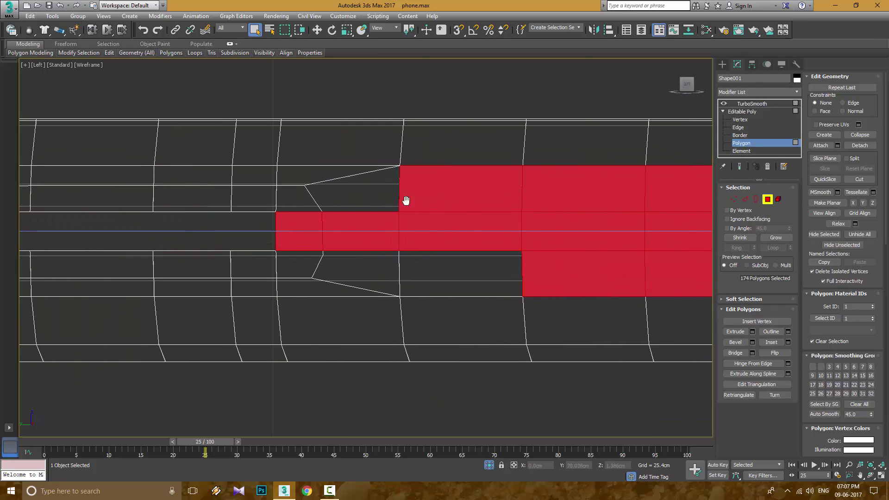
pyautogui.keyDown('ctrl'); pyautogui.moveTo(413, 196); pyautogui.dragTo(305, 199); pyautogui.keyUp('ctrl')
pyautogui.keyDown('ctrl'); pyautogui.moveTo(352, 266); pyautogui.dragTo(315, 266); pyautogui.keyUp('ctrl')
pyautogui.moveTo(347, 268); pyautogui.dragTo(425, 269, button='middle')
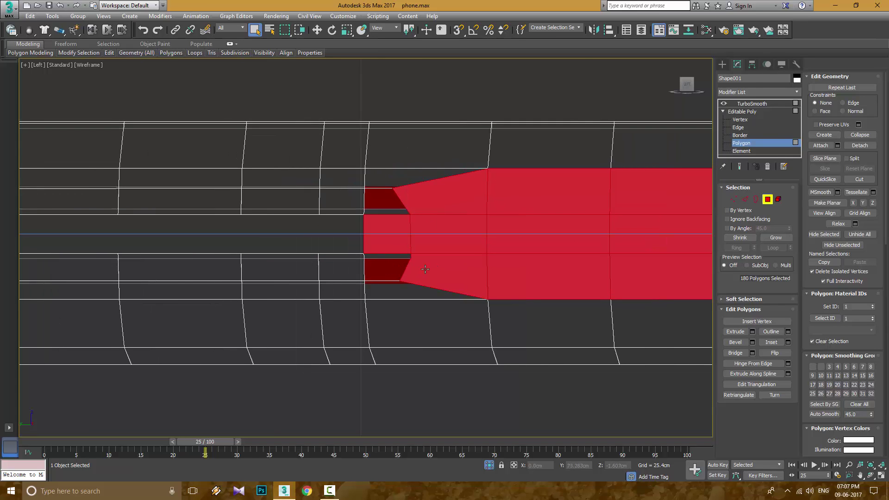
# Add the narrow polygon rows along the upper and lower edges of the side slot to the selection.
pyautogui.moveTo(298, 205); pyautogui.dragTo(443, 198, button='middle')
pyautogui.keyDown('ctrl'); pyautogui.moveTo(443, 199); pyautogui.dragTo(208, 203); pyautogui.keyUp('ctrl')
pyautogui.moveTo(208, 204); pyautogui.dragTo(352, 204, button='middle')
pyautogui.keyDown('ctrl'); pyautogui.moveTo(361, 192); pyautogui.dragTo(112, 207); pyautogui.keyUp('ctrl')
pyautogui.moveTo(466, 269); pyautogui.dragTo(437, 252, button='middle')
pyautogui.keyDown('ctrl'); pyautogui.moveTo(436, 252); pyautogui.dragTo(113, 252); pyautogui.keyUp('ctrl')
pyautogui.moveTo(113, 252); pyautogui.dragTo(262, 245, button='middle')
pyautogui.keyDown('ctrl'); pyautogui.moveTo(482, 204); pyautogui.dragTo(393, 223); pyautogui.keyUp('ctrl')
# Extend the selection along the slot's rim rows to the tapered end beside the vertical band.
pyautogui.scroll(-2, 370, 235)
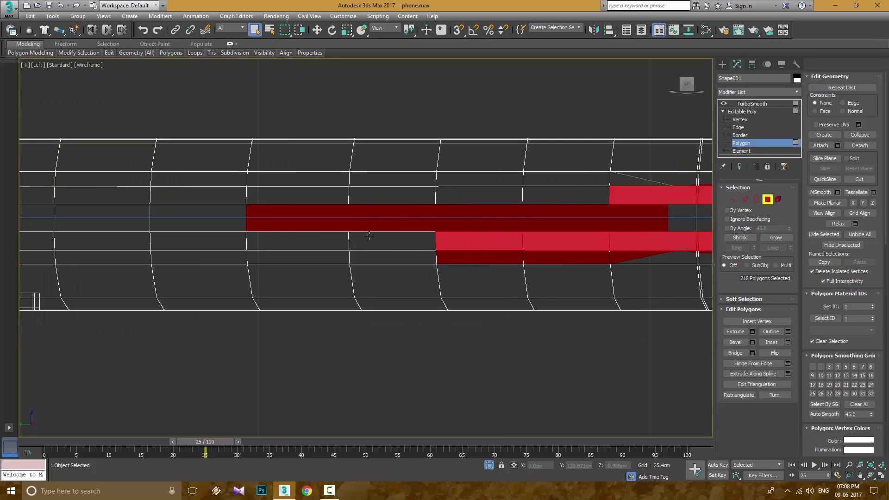
pyautogui.keyDown('ctrl'); pyautogui.moveTo(206, 244); pyautogui.dragTo(206, 244); pyautogui.keyUp('ctrl')
pyautogui.moveTo(205, 243)
pyautogui.mouseDown(button='middle')
pyautogui.moveTo(141, 255)
pyautogui.moveTo(206, 250)
pyautogui.mouseUp(button='middle')
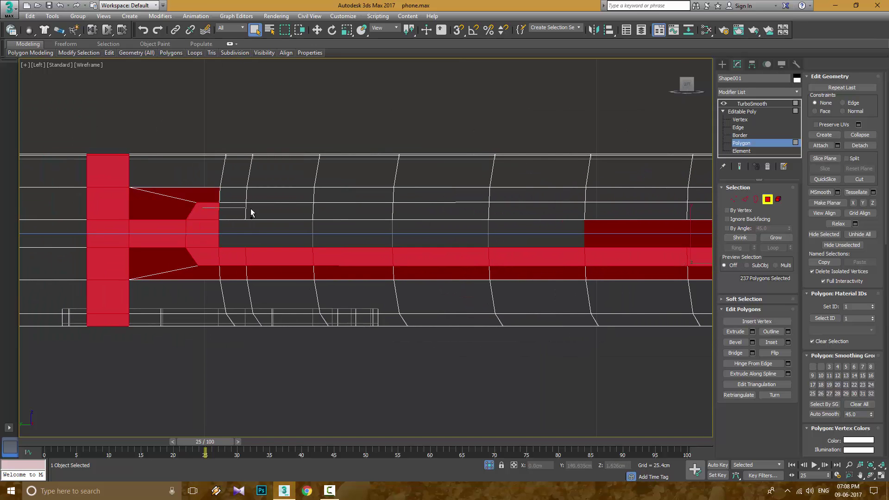
pyautogui.moveTo(463, 231); pyautogui.dragTo(315, 239, button='middle')
pyautogui.keyDown('ctrl'); pyautogui.moveTo(315, 239); pyautogui.dragTo(404, 241); pyautogui.keyUp('ctrl')
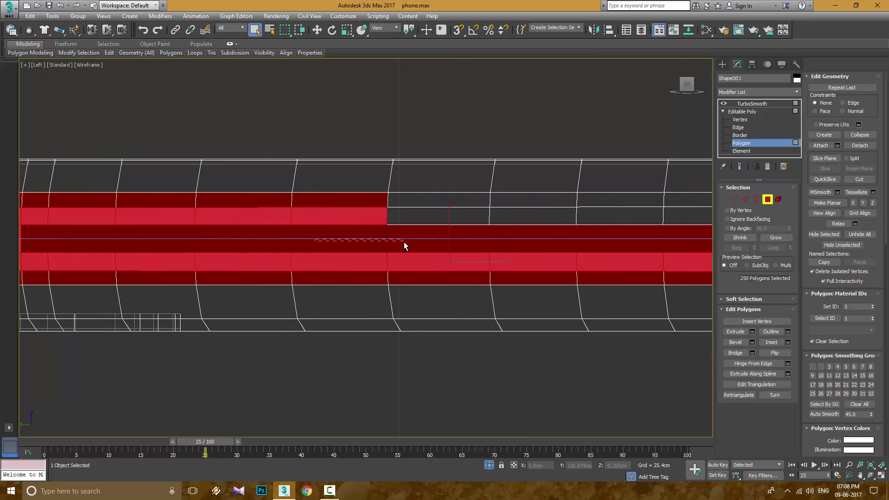
# Clean up the selection around the slot by deselecting the surplus polygons above its rim.
pyautogui.keyDown('alt'); pyautogui.moveTo(258, 214); pyautogui.dragTo(446, 228); pyautogui.keyUp('alt')
pyautogui.scroll(-3, 447, 228)
pyautogui.scroll(4, 616, 227)
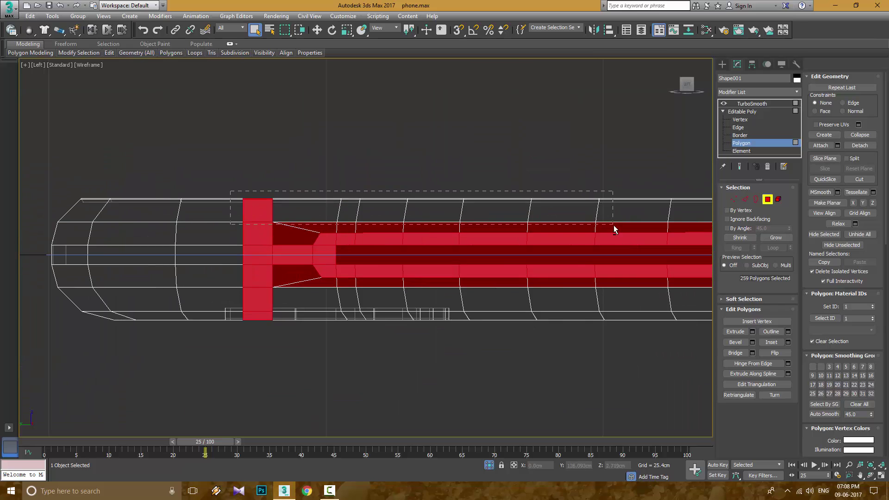
pyautogui.scroll(-3, 343, 180)
pyautogui.keyDown('ctrl'); pyautogui.click(329, 213); pyautogui.keyUp('ctrl')
pyautogui.scroll(3, 391, 163)
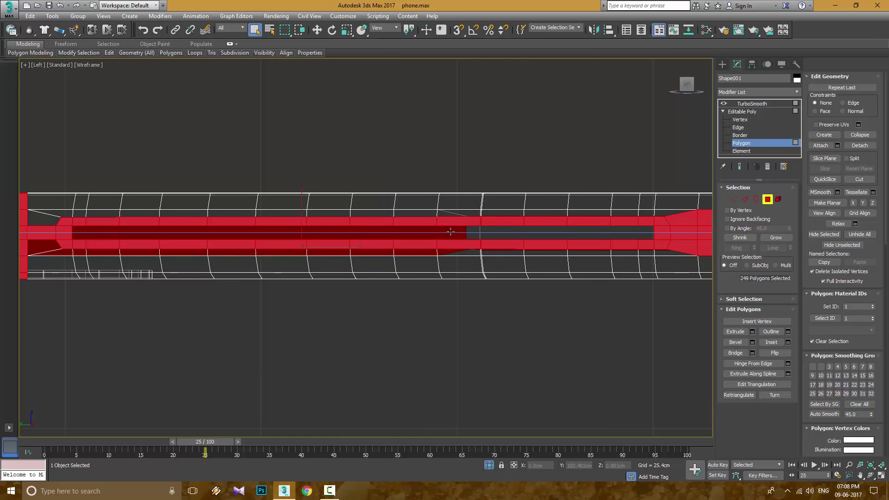
# Deselect the surplus polygon rows above and below the middle strip beyond the side slot's end.
pyautogui.moveTo(450, 232); pyautogui.dragTo(562, 174, button='middle')
pyautogui.moveTo(643, 249); pyautogui.dragTo(226, 194)
pyautogui.moveTo(615, 180); pyautogui.dragTo(208, 199, button='middle')
pyautogui.moveTo(374, 141); pyautogui.dragTo(506, 182)
pyautogui.moveTo(621, 168); pyautogui.dragTo(470, 169, button='middle')
pyautogui.moveTo(382, 137); pyautogui.dragTo(531, 181)
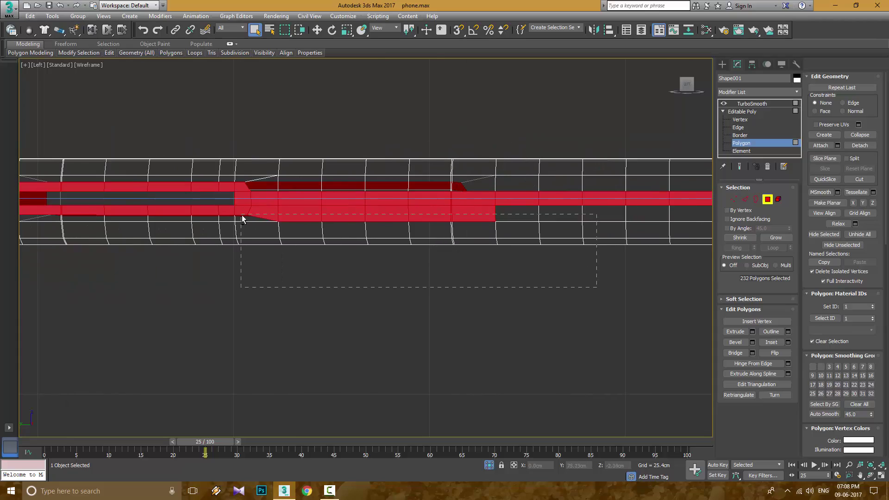
# Deselect the stray inner polygon at the slot's corner in the Perspective view and check the selected side band.
pyautogui.press('p')
pyautogui.keyDown('alt'); pyautogui.moveTo(266, 224); pyautogui.dragTo(306, 162, button='middle'); pyautogui.keyUp('alt')
pyautogui.scroll(5, 306, 162)
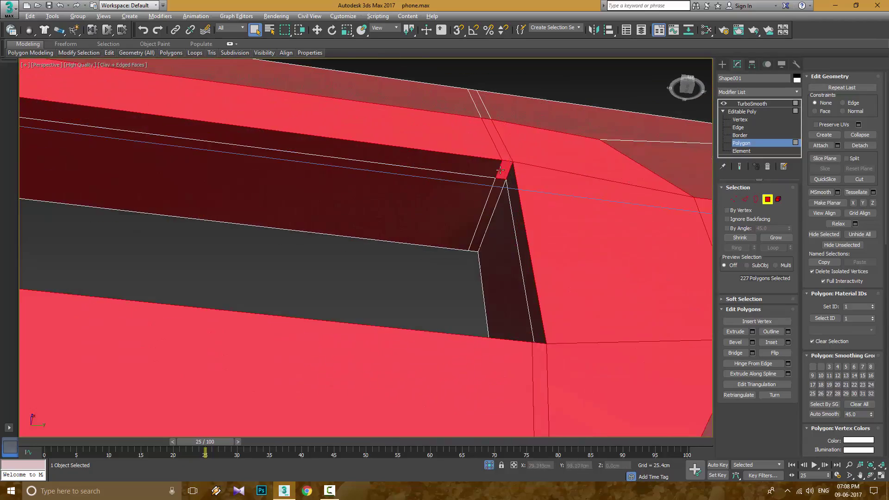
pyautogui.scroll(-10, 506, 257)
pyautogui.scroll(8, 506, 257)
pyautogui.moveTo(506, 257); pyautogui.dragTo(392, 322, button='middle')
pyautogui.scroll(-10, 65, 321)
pyautogui.scroll(8, 174, 293)
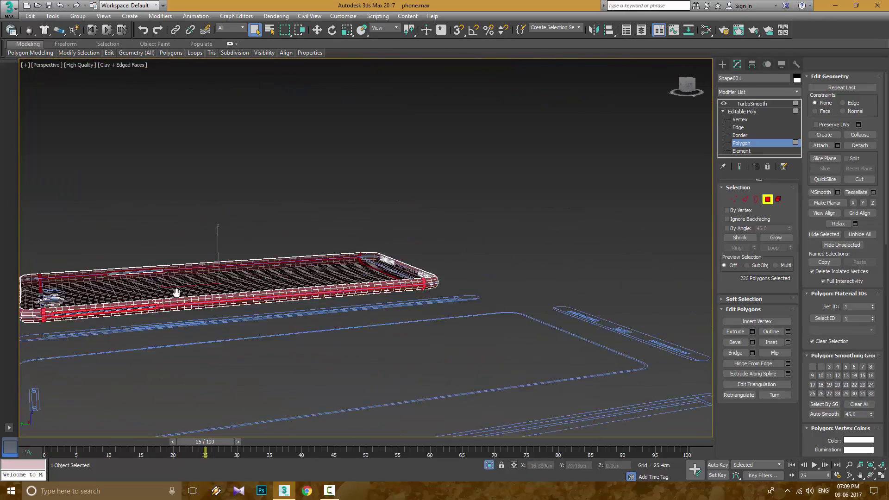
# Examine the selected polygon band along the phone's side, around both ends of the slot and beside the vertical band.
pyautogui.moveTo(140, 343); pyautogui.dragTo(459, 274, button='middle')
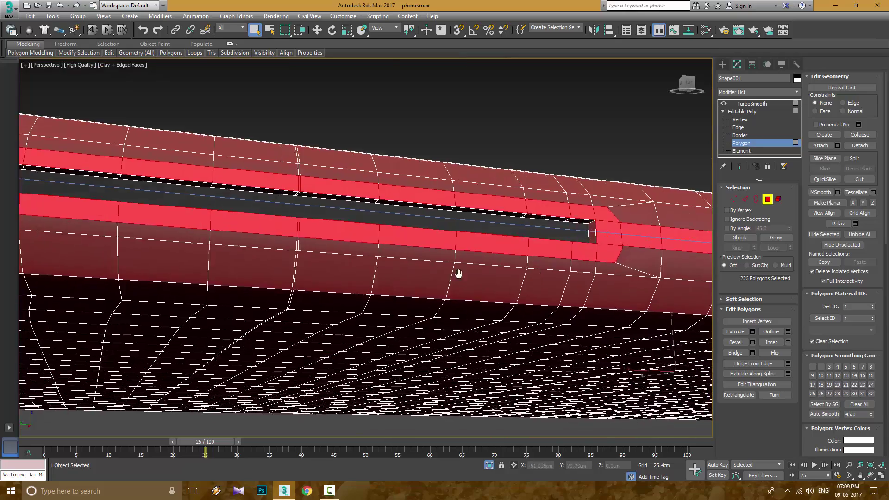
pyautogui.scroll(6, 536, 202)
pyautogui.scroll(-4, 536, 202)
pyautogui.moveTo(536, 202); pyautogui.dragTo(347, 297, button='middle')
pyautogui.scroll(-3, 394, 297)
pyautogui.scroll(8, 397, 294)
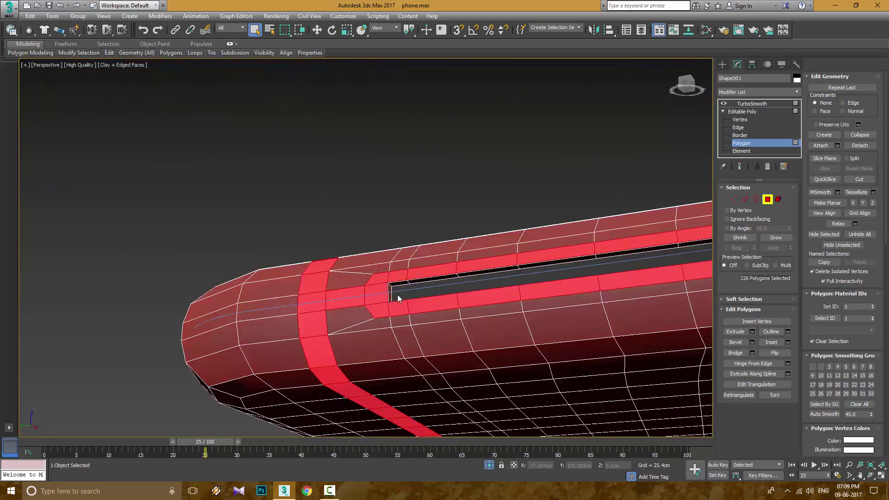
pyautogui.scroll(-5, 397, 273)
pyautogui.moveTo(359, 155); pyautogui.dragTo(415, 135, button='middle')
pyautogui.scroll(-5, 415, 135)
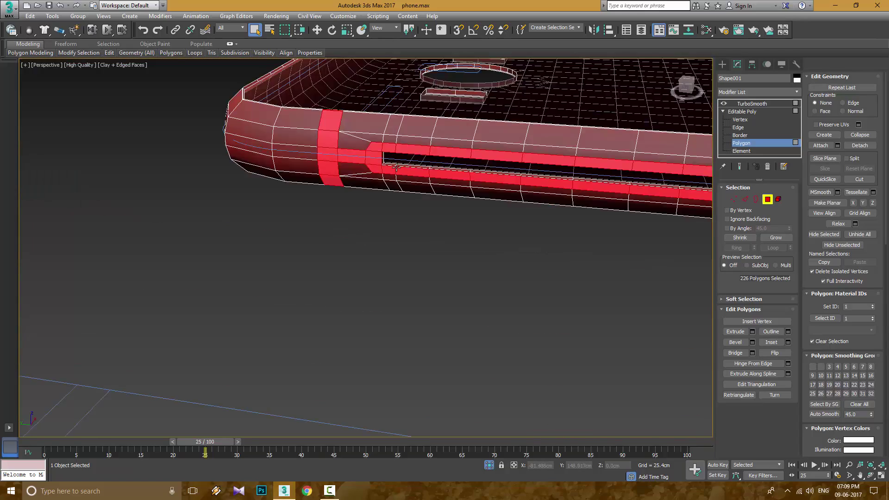
pyautogui.scroll(2, 145, 154)
pyautogui.scroll(4, 145, 155)
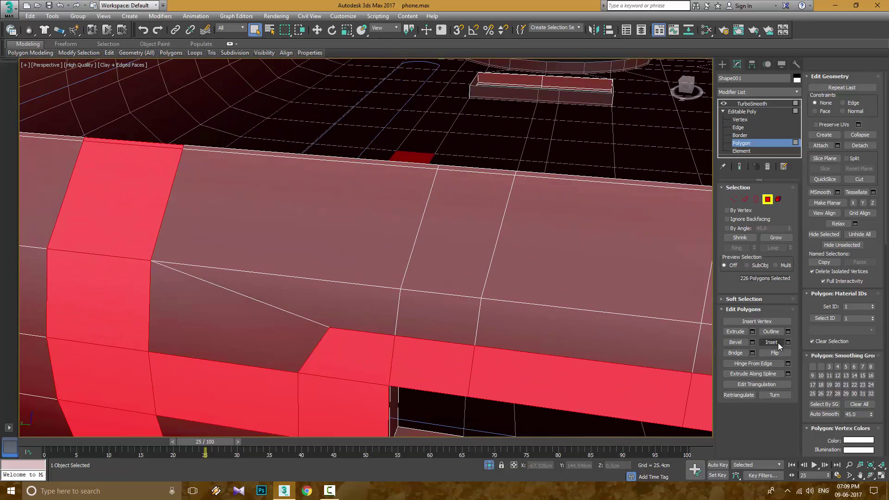
# Extrude the selected side band inward along Local Normal with a height of -0.03 cm.
pyautogui.click(752, 332)
pyautogui.scroll(-5, 376, 255)
pyautogui.click(376, 255)
pyautogui.click(362, 263)
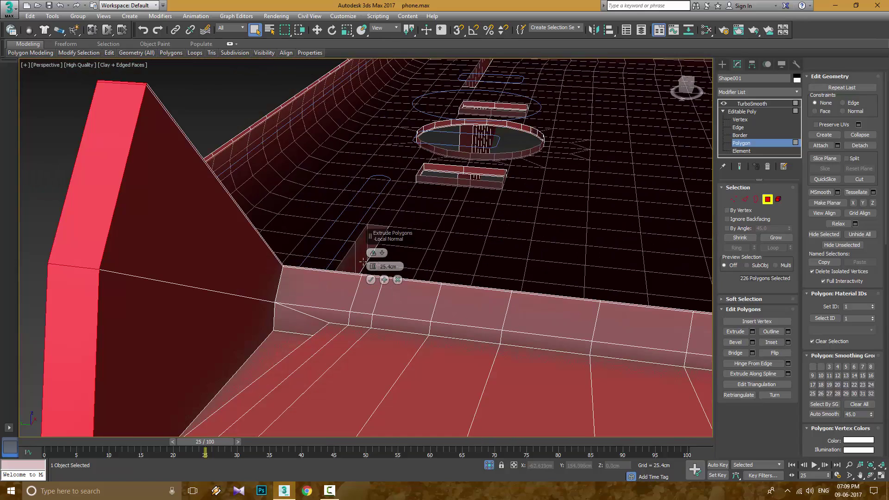
pyautogui.moveTo(373, 270); pyautogui.dragTo(503, 213)
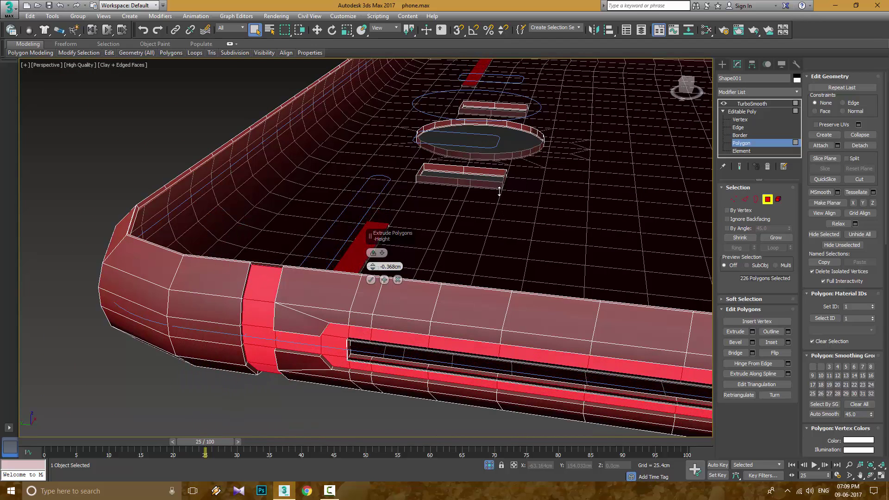
pyautogui.scroll(5, 289, 273)
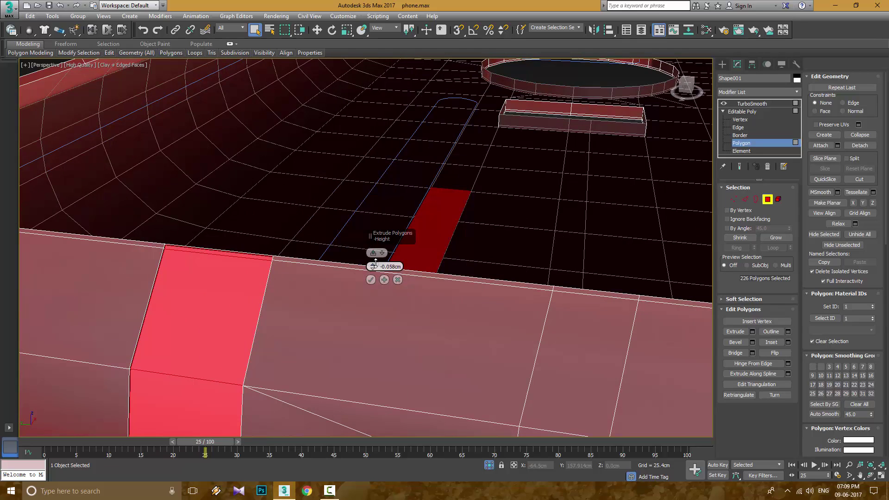
pyautogui.keyDown('alt'); pyautogui.moveTo(196, 261); pyautogui.dragTo(297, 271, button='middle'); pyautogui.keyUp('alt')
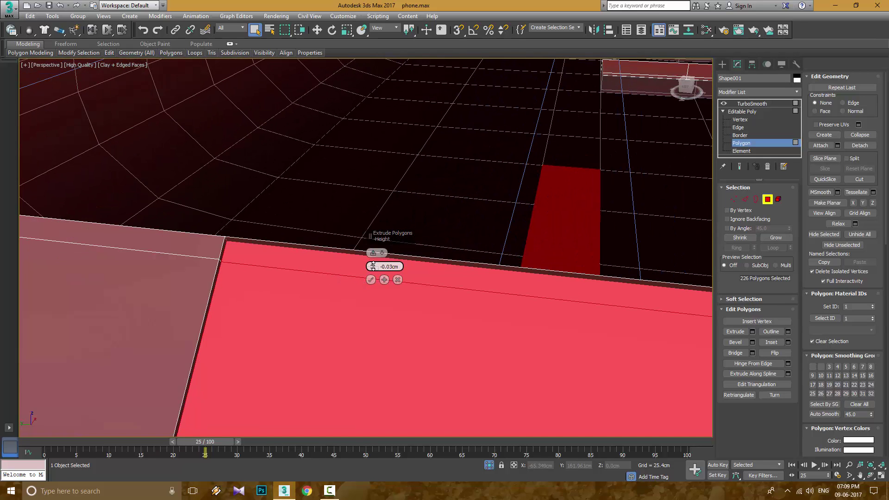
pyautogui.moveTo(373, 265); pyautogui.dragTo(373, 265)
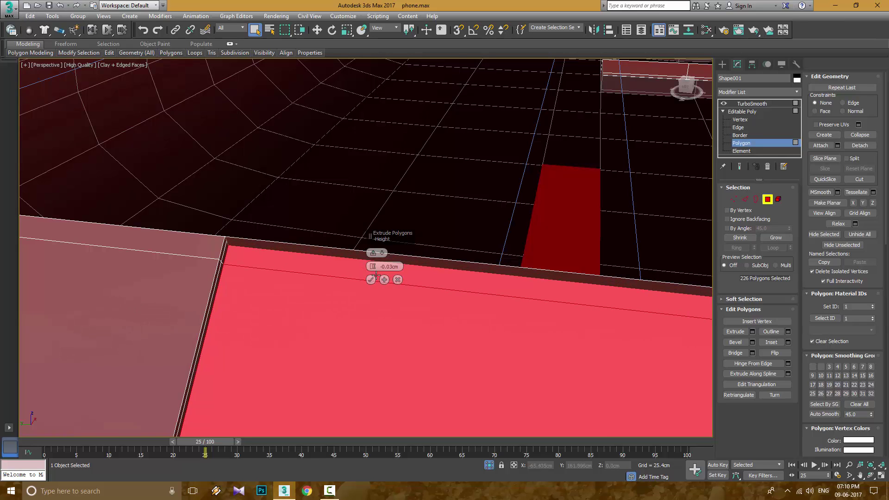
# Extrude the recessed band back outward by 0.026 cm, leave polygon editing and deselect the phone body.
pyautogui.moveTo(372, 267); pyautogui.dragTo(371, 265)
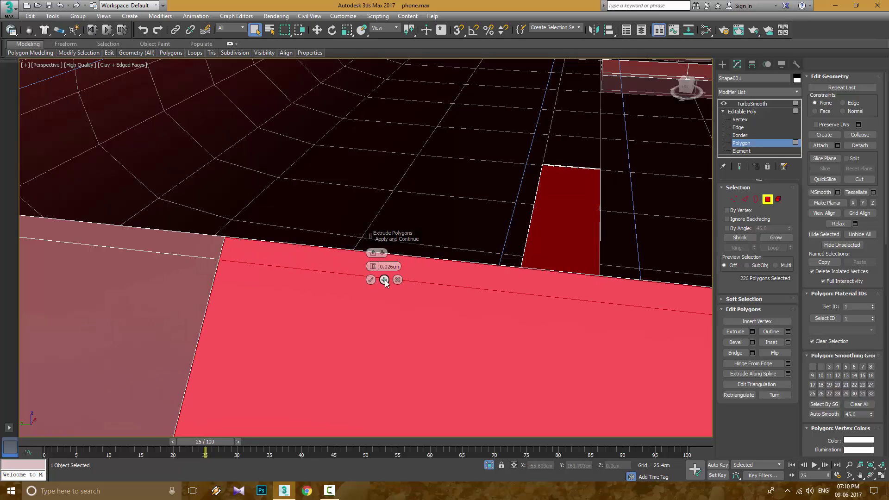
pyautogui.scroll(-10, 370, 276)
pyautogui.click(459, 305)
pyautogui.press('6')
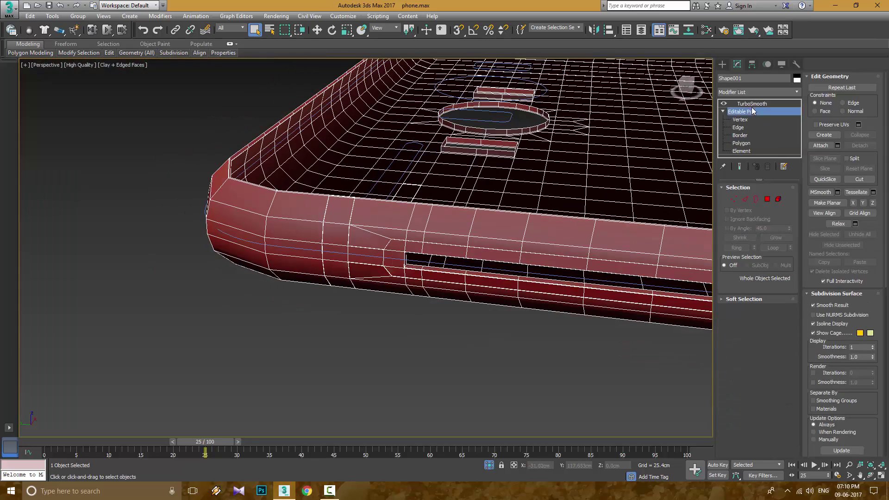
pyautogui.click(459, 306)
# Inspect the smoothed groove lines around the side slot and the vertical band near the corner.
pyautogui.scroll(5, 407, 258)
pyautogui.scroll(-8, 408, 258)
pyautogui.scroll(5, 331, 241)
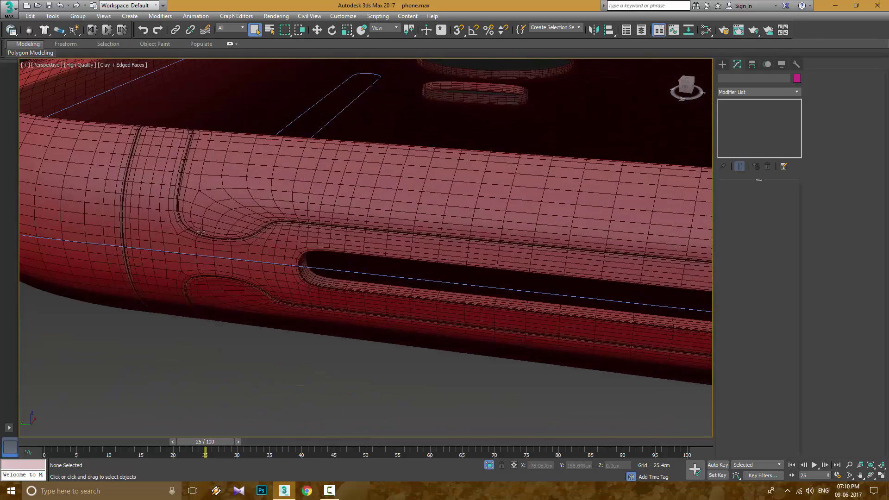
pyautogui.scroll(-2, 331, 241)
pyautogui.scroll(-4, 330, 241)
pyautogui.scroll(3, 429, 278)
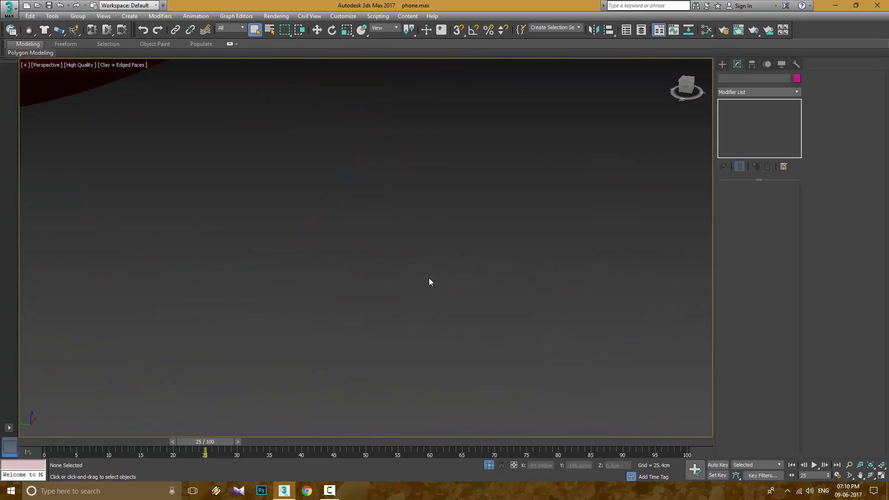
pyautogui.scroll(-5, 491, 299)
pyautogui.scroll(8, 491, 299)
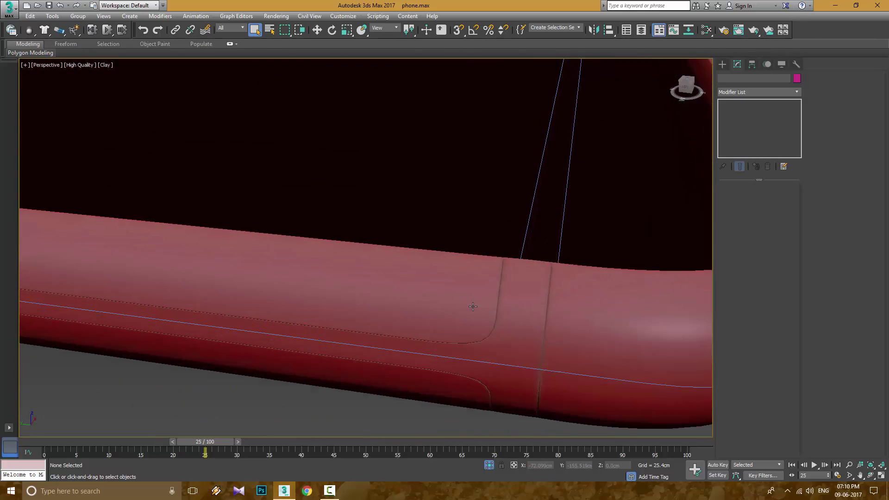
# Hide the edge display and inspect the shaded grooves along the phone's side.
pyautogui.press('F4')
pyautogui.scroll(-3, 381, 307)
pyautogui.scroll(5, 366, 282)
pyautogui.scroll(-6, 218, 224)
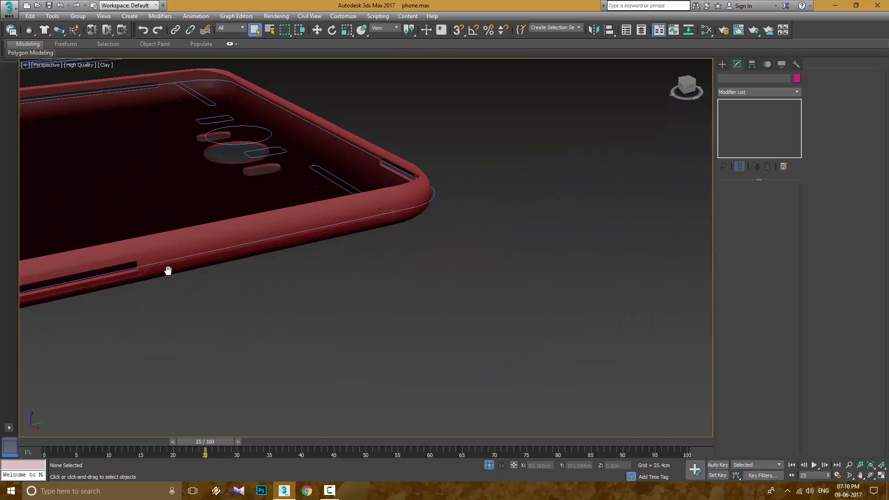
pyautogui.scroll(3, 248, 250)
pyautogui.scroll(2, 248, 251)
pyautogui.scroll(-6, 247, 252)
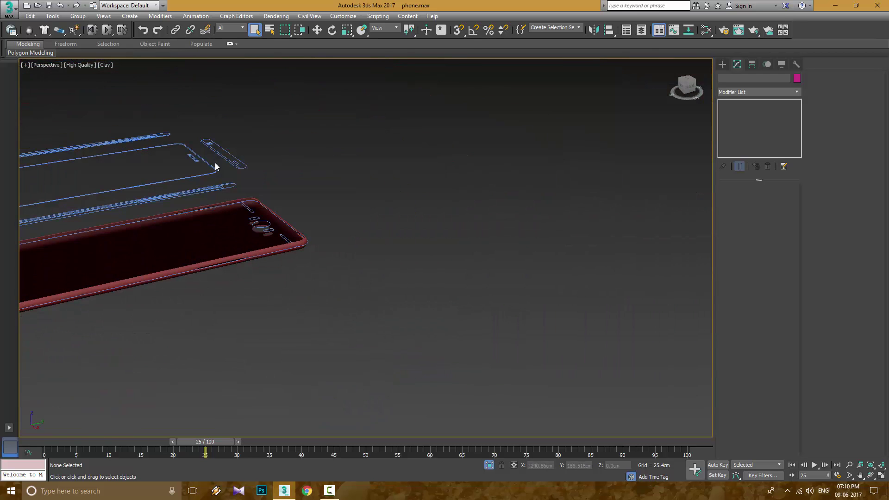
# Select the phone body and reopen the band selection at its base Polygon level.
pyautogui.click(227, 206)
pyautogui.scroll(4, 542, 221)
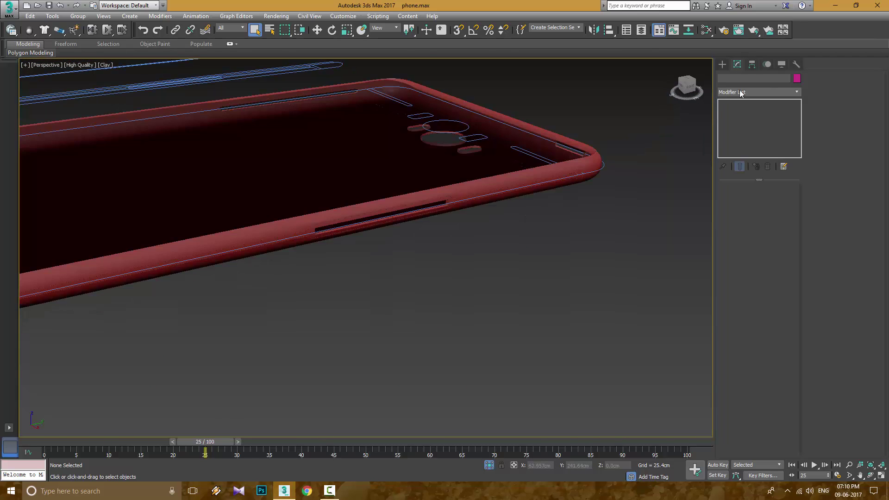
pyautogui.click(741, 143)
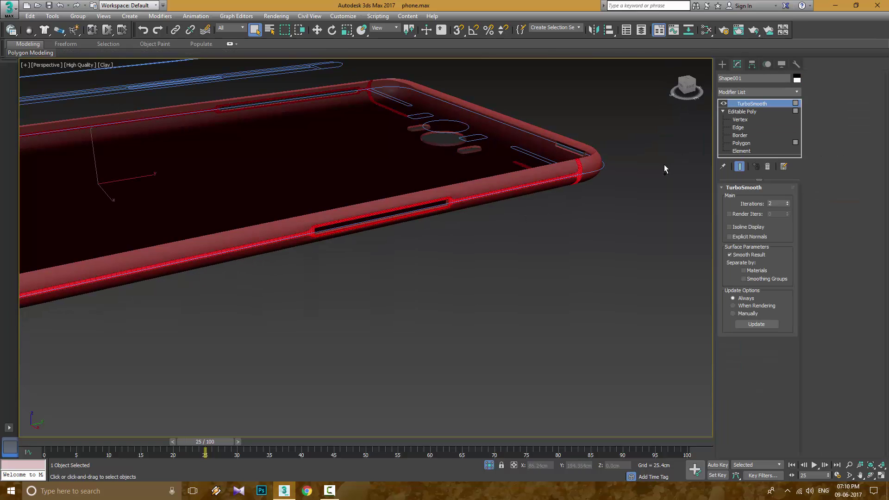
pyautogui.scroll(4, 479, 196)
pyautogui.scroll(6, 480, 196)
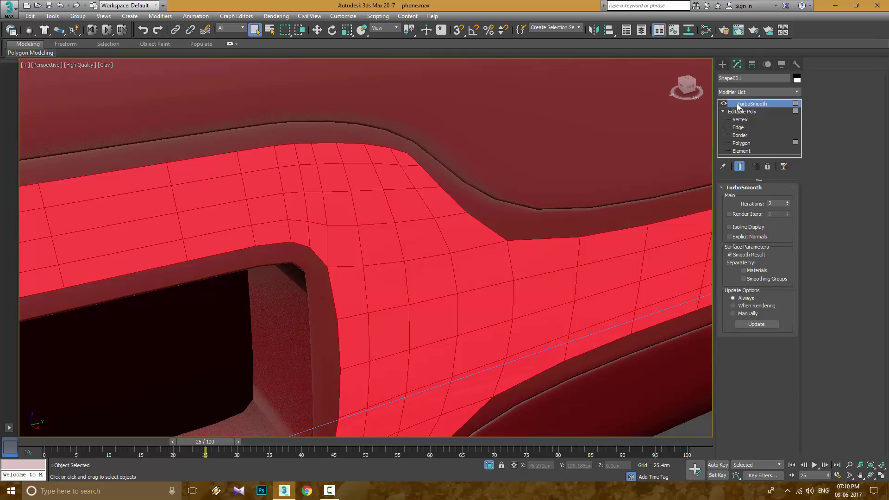
pyautogui.click(747, 143)
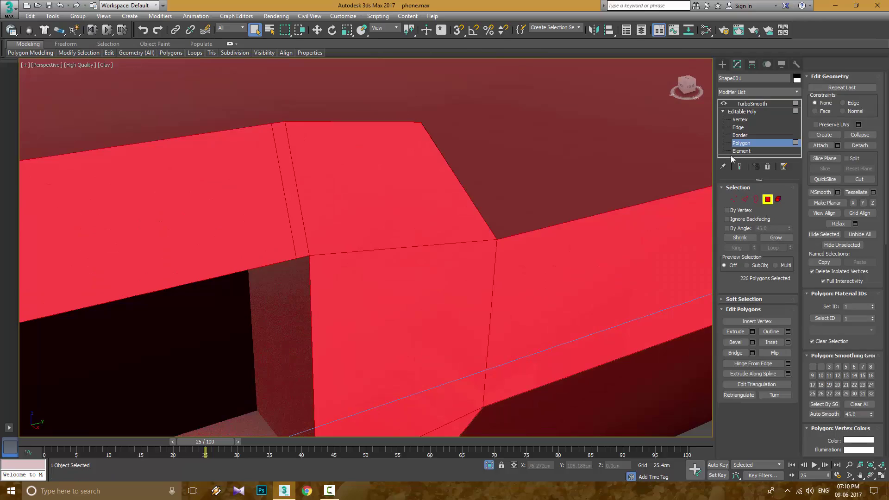
# Show the smoothed end result and grow the side band's polygon selection twice.
pyautogui.click(739, 167)
pyautogui.click(772, 238)
pyautogui.scroll(-5, 488, 213)
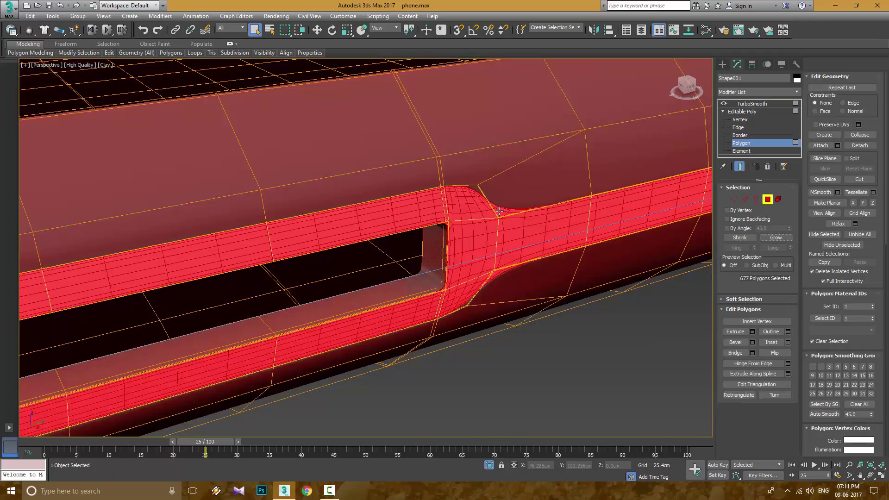
pyautogui.keyDown('alt'); pyautogui.moveTo(488, 213); pyautogui.dragTo(507, 173, button='middle'); pyautogui.keyUp('alt')
pyautogui.scroll(5, 506, 173)
pyautogui.click(777, 238)
pyautogui.scroll(-10, 464, 223)
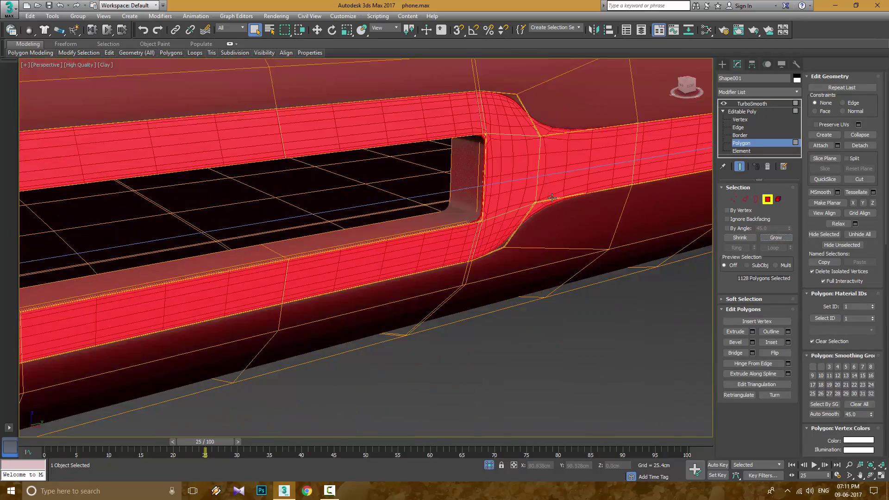
# Set the material ID for the grown band and invert the polygon selection.
pyautogui.keyDown('alt'); pyautogui.moveTo(445, 217); pyautogui.dragTo(477, 227, button='middle'); pyautogui.keyUp('alt')
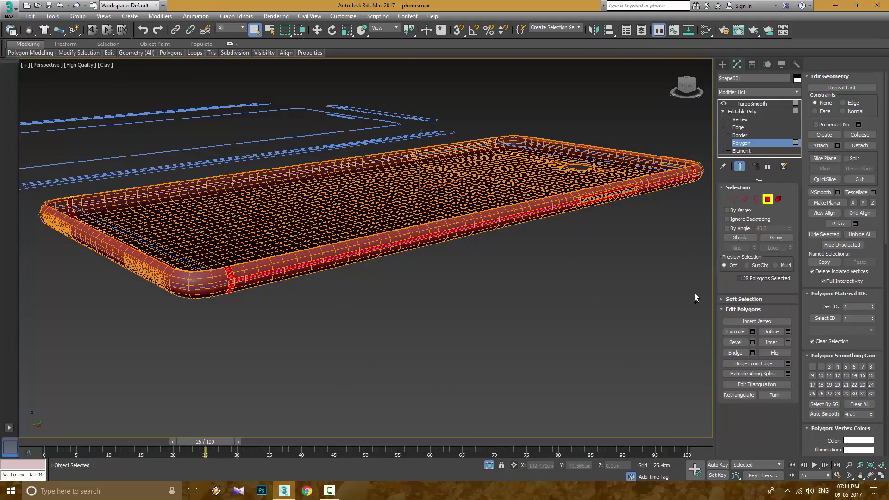
pyautogui.click(827, 308)
pyautogui.hotkey('ctrl', 'i')
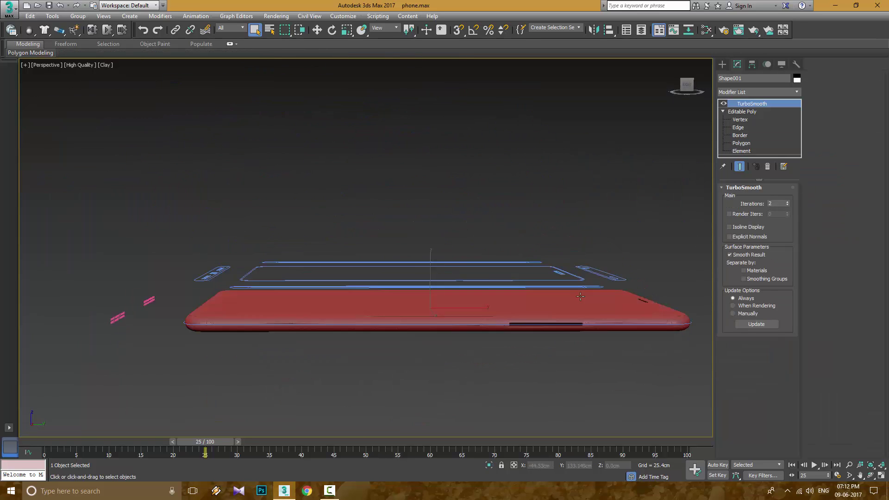
# Delete the side slot's inner wall loop, with its selection grown to the adjoining polygons, to clear the uneven slot edge.
pyautogui.scroll(8, 570, 288)
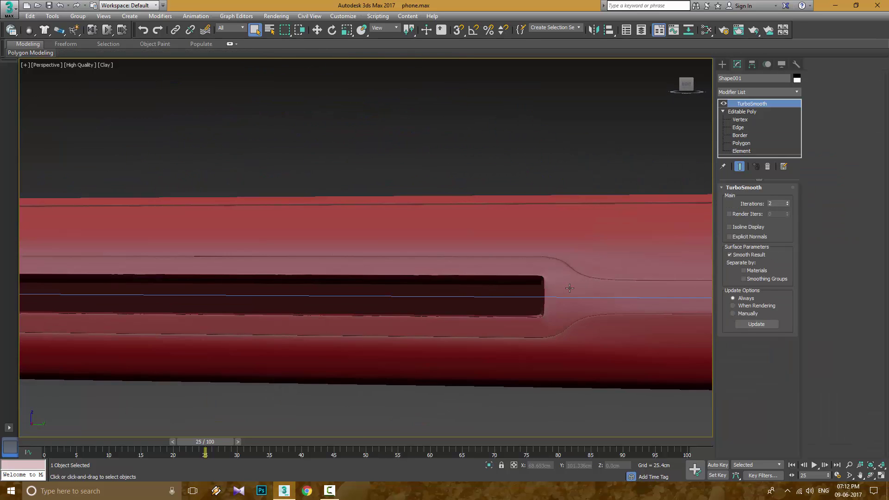
pyautogui.scroll(6, 570, 288)
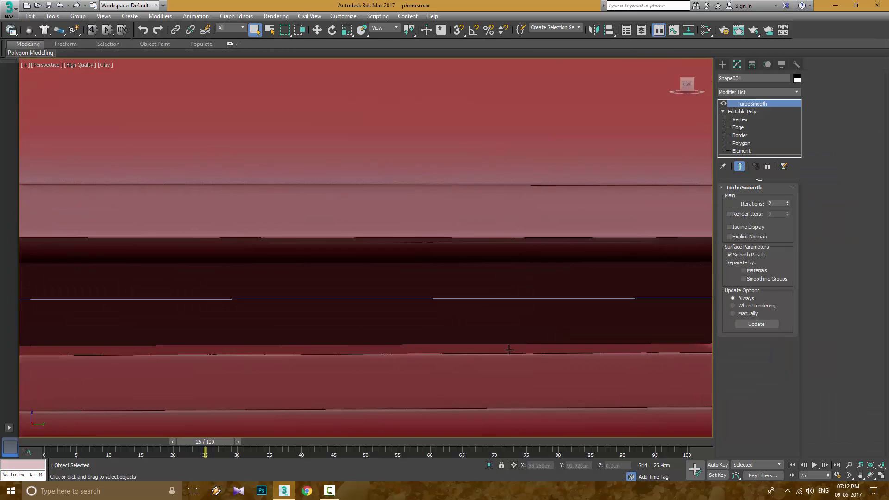
pyautogui.scroll(-8, 510, 350)
pyautogui.moveTo(460, 360); pyautogui.dragTo(342, 349, button='middle')
pyautogui.scroll(8, 475, 358)
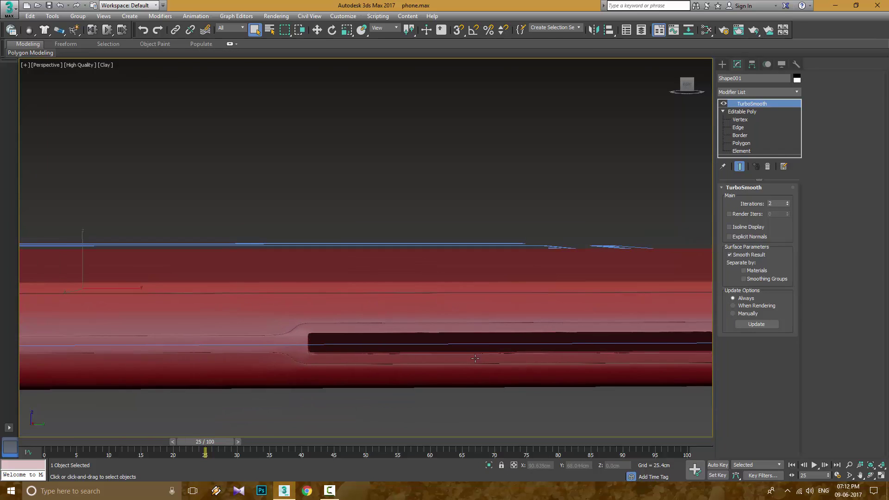
pyautogui.scroll(5, 417, 357)
pyautogui.click(746, 120)
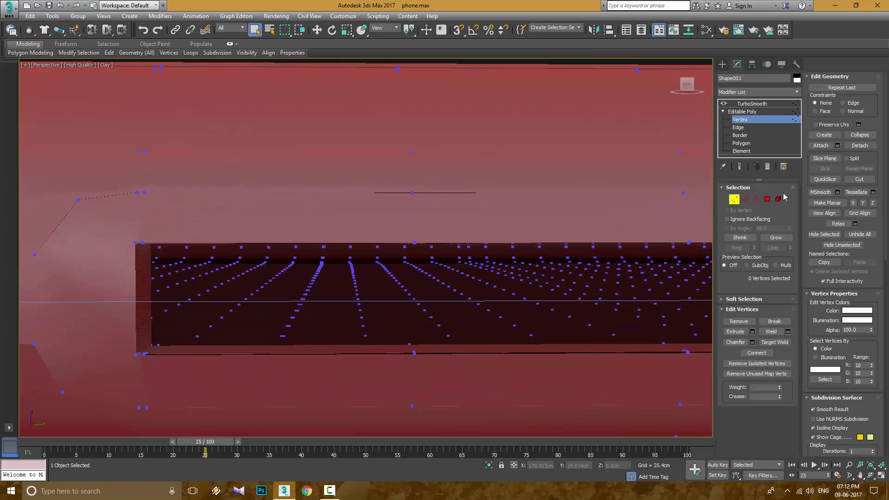
pyautogui.click(768, 199)
pyautogui.click(510, 324)
pyautogui.keyDown('alt'); pyautogui.moveTo(509, 325); pyautogui.dragTo(388, 350, button='middle'); pyautogui.keyUp('alt')
pyautogui.press('F4')
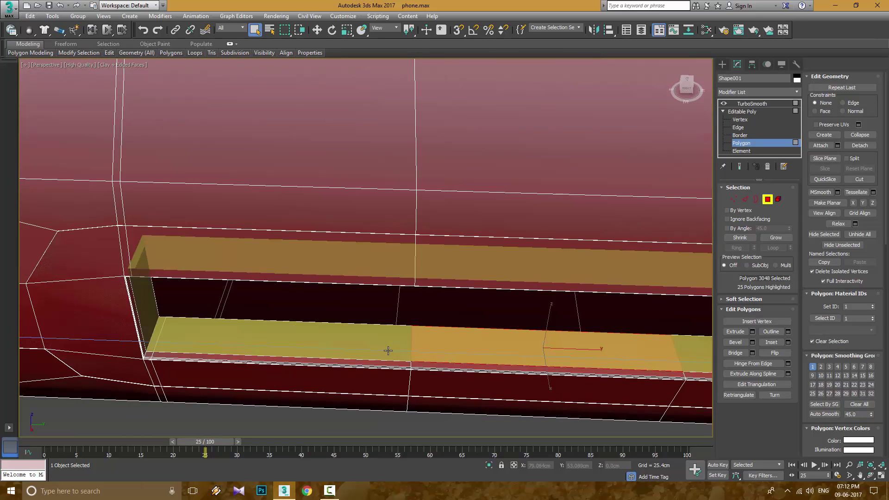
pyautogui.keyDown('shift'); pyautogui.click(388, 351); pyautogui.keyUp('shift')
pyautogui.click(772, 238)
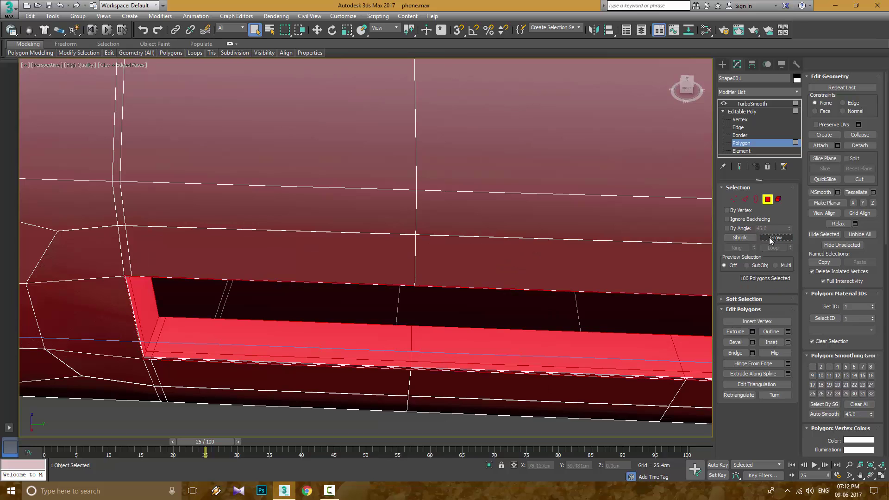
pyautogui.press('Delete')
# Pull the side slot's open border inward to form a new inner wall, and leave Border editing.
pyautogui.scroll(3, 143, 361)
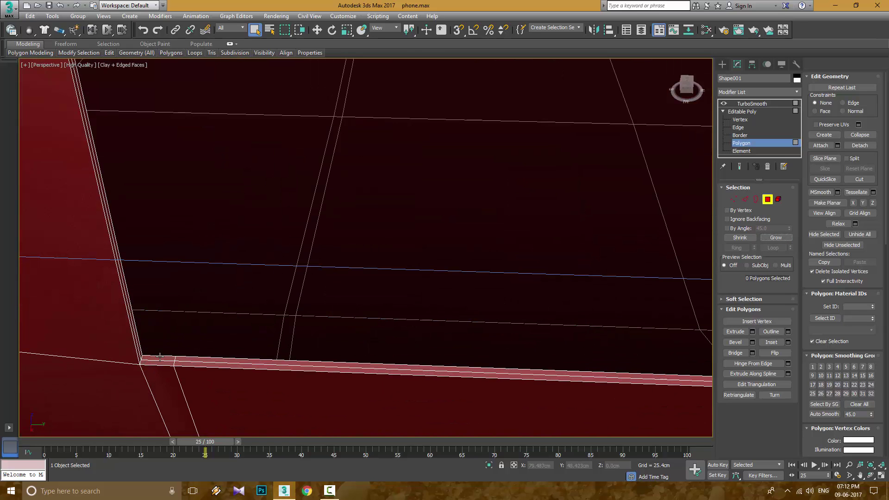
pyautogui.click(160, 356)
pyautogui.scroll(-1, 227, 357)
pyautogui.click(756, 199)
pyautogui.press('w')
pyautogui.scroll(-2, 349, 378)
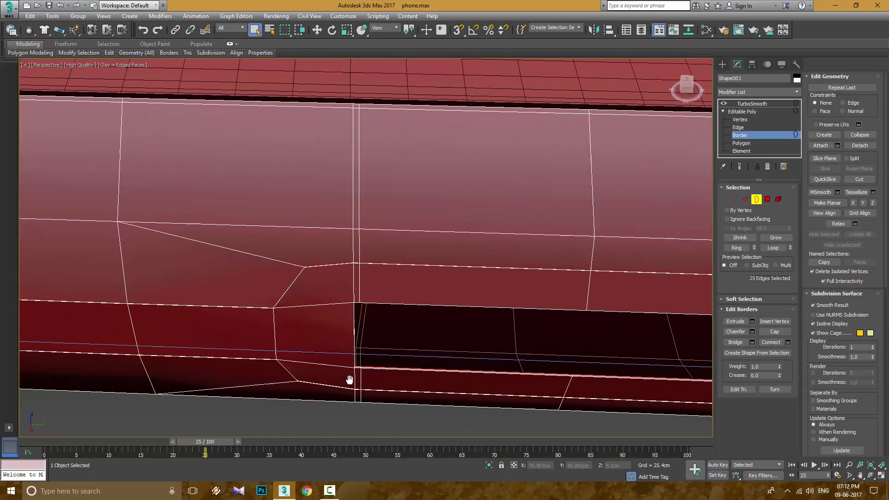
pyautogui.moveTo(350, 377); pyautogui.dragTo(433, 353, button='middle')
pyautogui.scroll(2, 516, 391)
pyautogui.moveTo(516, 391)
pyautogui.mouseDown()
pyautogui.moveTo(512, 367)
pyautogui.moveTo(522, 386)
pyautogui.mouseUp()
pyautogui.click(761, 135)
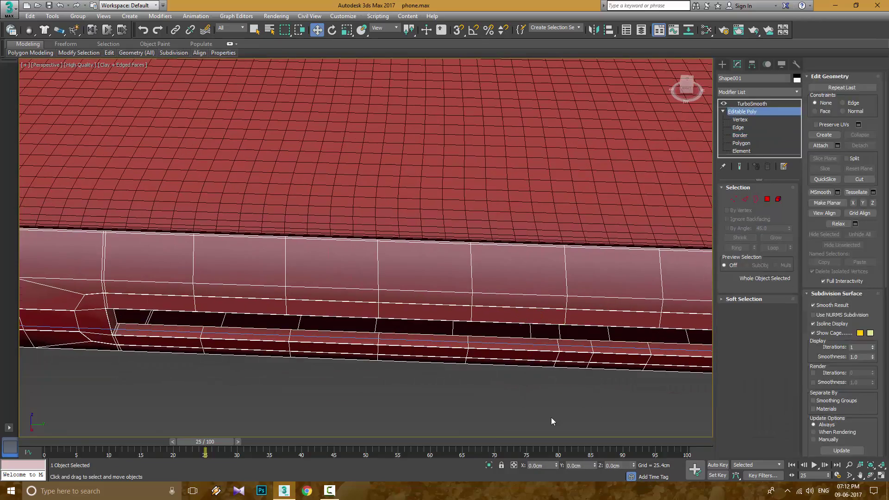
# Deselect the phone body and inspect the rebuilt slot's smoothed inner wall and rounded end.
pyautogui.click(551, 418)
pyautogui.scroll(4, 98, 321)
pyautogui.scroll(-5, 99, 321)
pyautogui.keyDown('alt'); pyautogui.moveTo(204, 335); pyautogui.dragTo(451, 190, button='middle'); pyautogui.keyUp('alt')
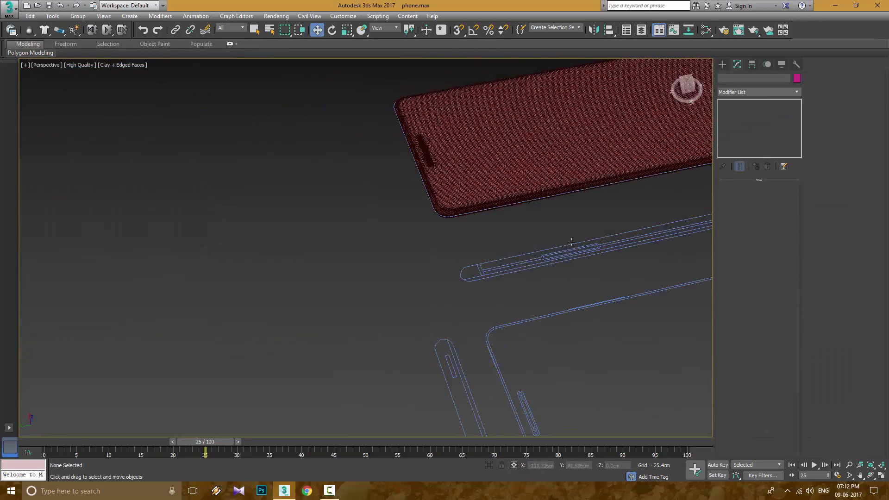
pyautogui.scroll(6, 452, 190)
pyautogui.scroll(-3, 452, 190)
pyautogui.scroll(4, 595, 199)
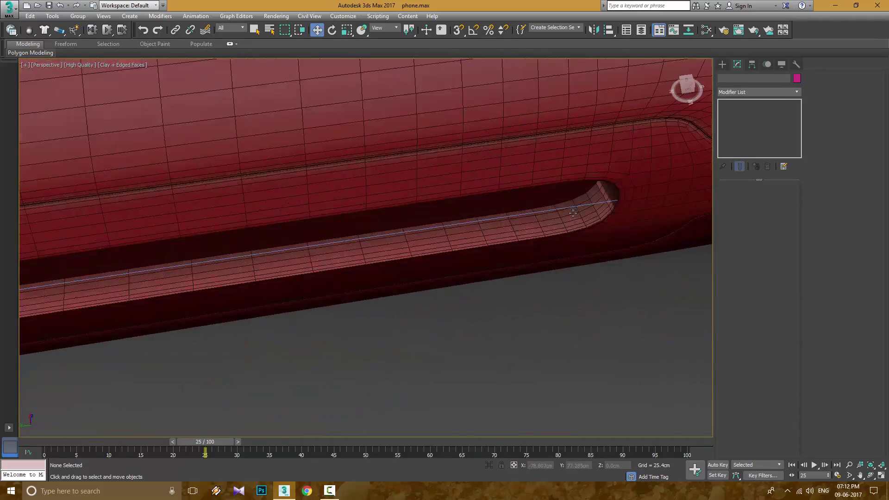
# Delete the side slot's inner wall polygon loop together with the adjoining polygons gained by growing the selection once.
pyautogui.click(555, 163)
pyautogui.click(749, 120)
pyautogui.click(768, 199)
pyautogui.click(533, 222)
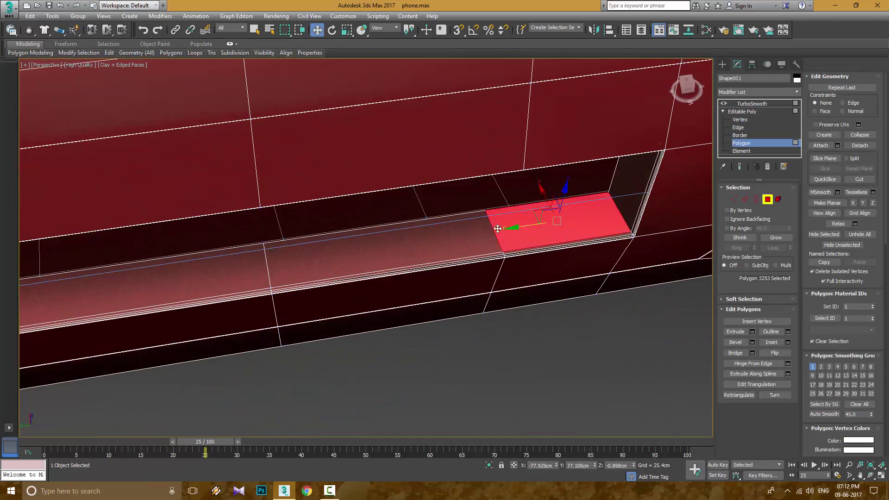
pyautogui.keyDown('shift'); pyautogui.click(380, 252); pyautogui.keyUp('shift')
pyautogui.click(777, 237)
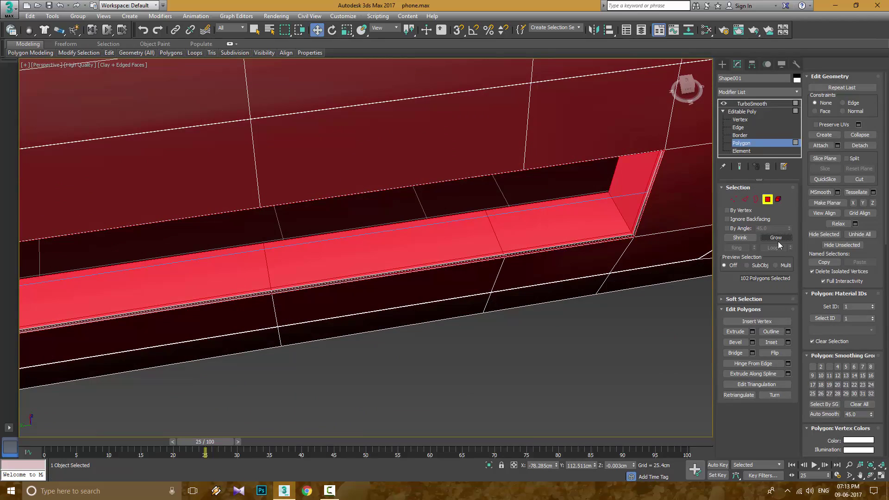
pyautogui.press('Delete')
# Extend the side slot's open border inward to rebuild its inner wall.
pyautogui.scroll(3, 621, 229)
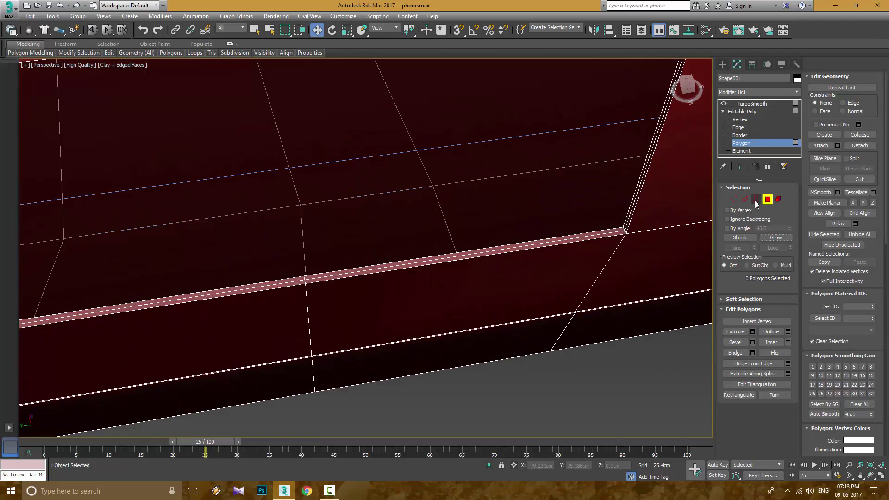
pyautogui.press('3')
pyautogui.click(619, 229)
pyautogui.scroll(-6, 619, 228)
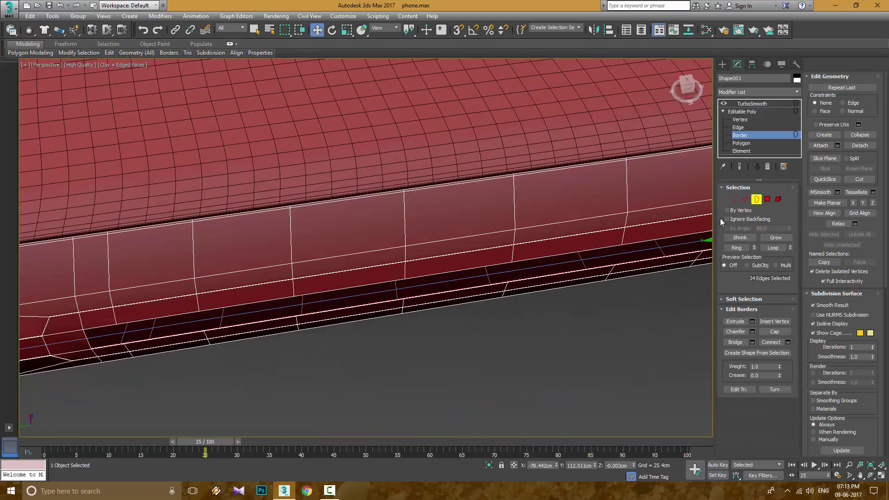
pyautogui.keyDown('ctrl'); pyautogui.click(573, 250); pyautogui.keyUp('ctrl')
pyautogui.moveTo(573, 250)
pyautogui.mouseDown()
pyautogui.moveTo(571, 224)
pyautogui.moveTo(574, 267)
pyautogui.mouseUp()
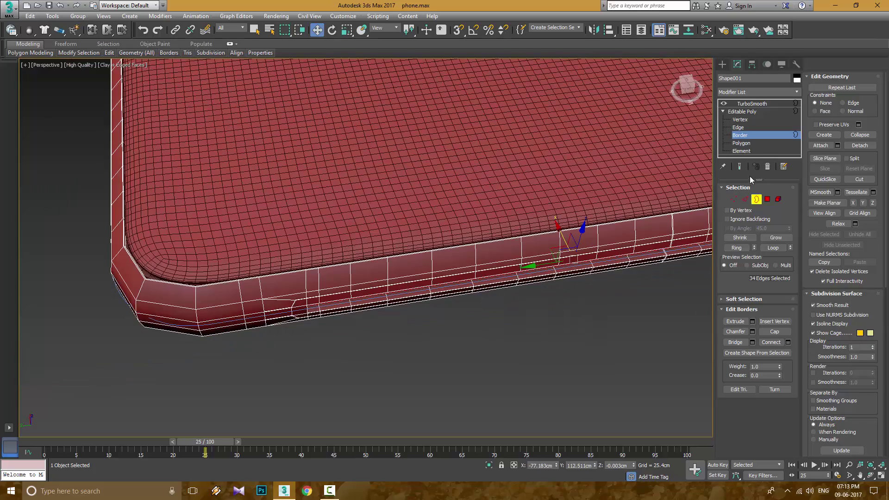
# Deselect the phone body, hide the edged faces, and examine the slot and the overall shaded phone.
pyautogui.click(629, 296)
pyautogui.scroll(5, 387, 304)
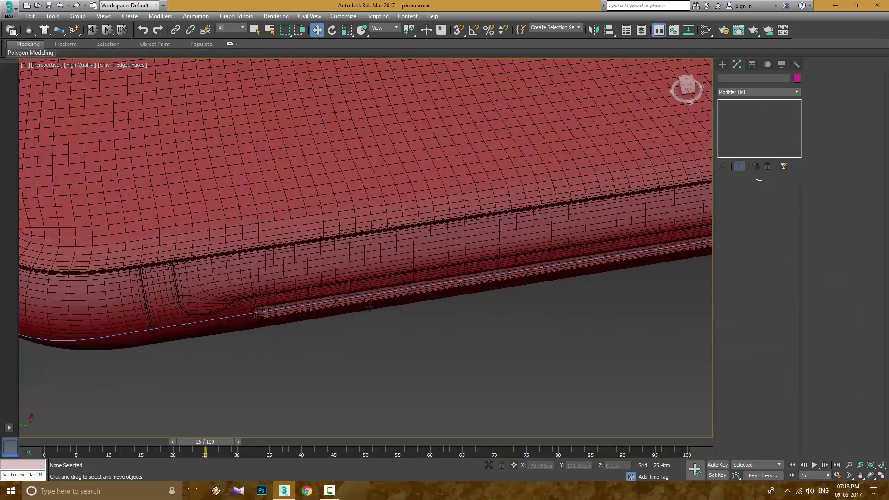
pyautogui.scroll(-4, 373, 306)
pyautogui.scroll(-5, 372, 307)
pyautogui.keyDown('alt'); pyautogui.moveTo(373, 306); pyautogui.dragTo(492, 296, button='middle'); pyautogui.keyUp('alt')
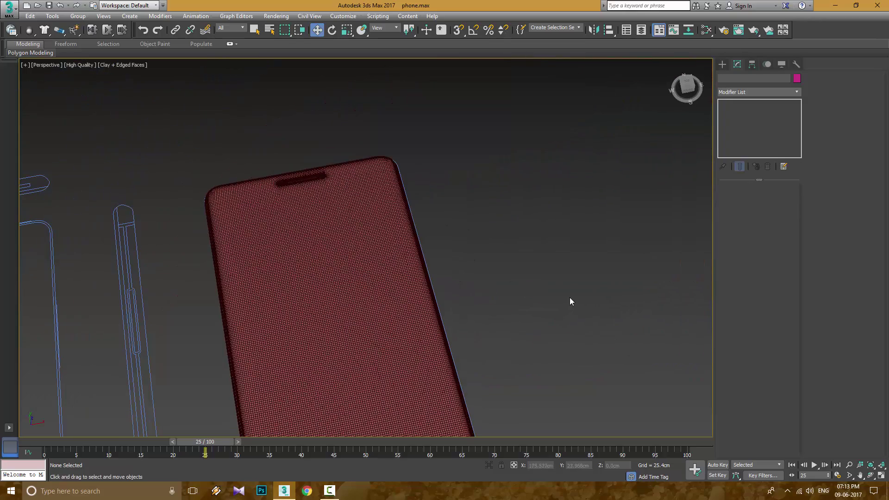
pyautogui.keyDown('alt'); pyautogui.moveTo(419, 331); pyautogui.dragTo(512, 280, button='middle'); pyautogui.keyUp('alt')
pyautogui.press('F4')
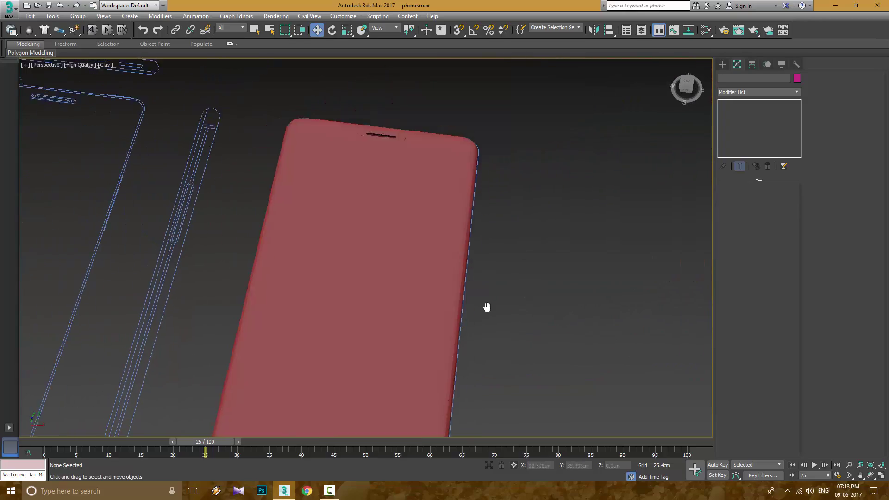
pyautogui.keyDown('alt'); pyautogui.moveTo(486, 308); pyautogui.dragTo(504, 205, button='middle'); pyautogui.keyUp('alt')
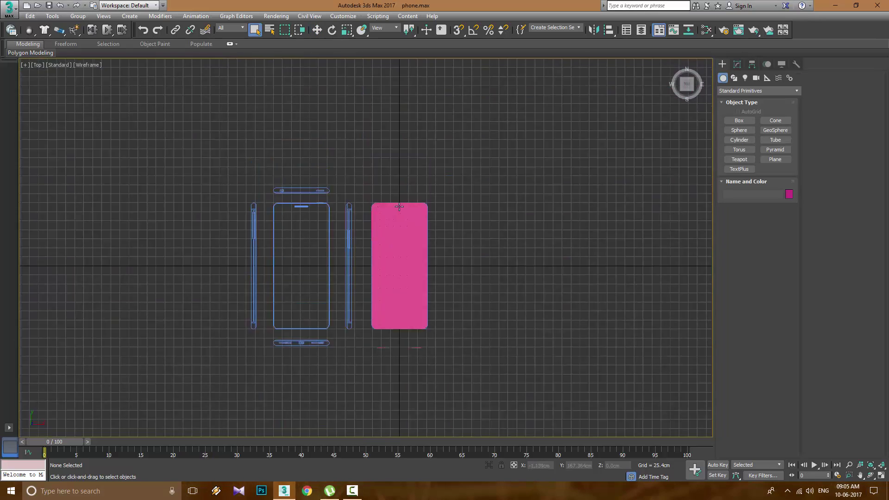
# Create a plane about 2.4 cm long and 24.7 cm wide over the earpiece slot in the Top view.
pyautogui.scroll(10, 399, 207)
pyautogui.click(737, 64)
pyautogui.click(722, 64)
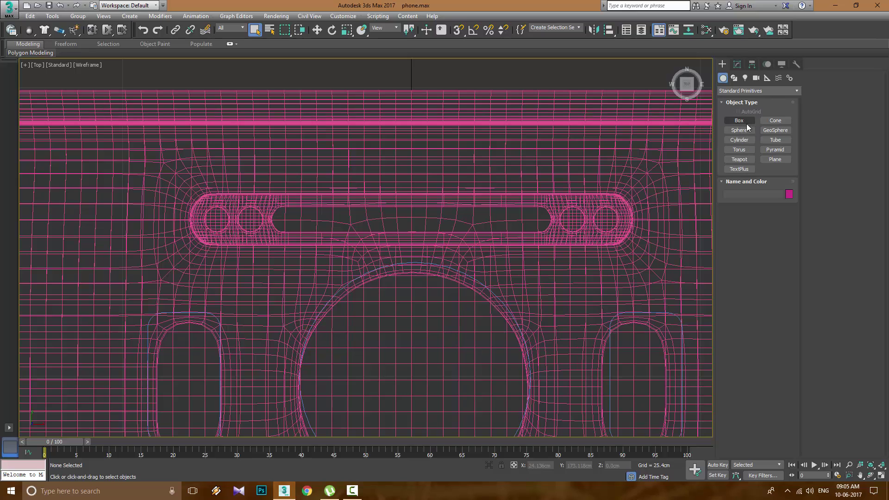
pyautogui.click(776, 159)
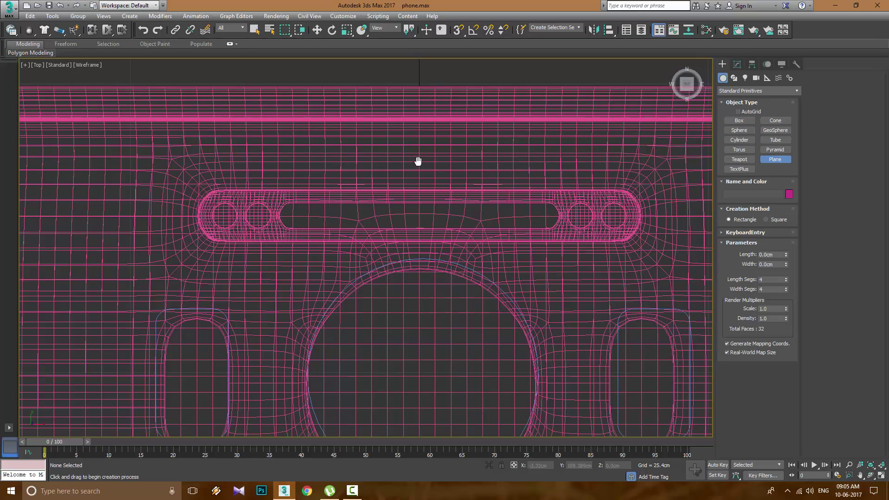
pyautogui.moveTo(416, 159); pyautogui.dragTo(438, 127, button='middle')
pyautogui.moveTo(290, 167); pyautogui.dragTo(571, 197)
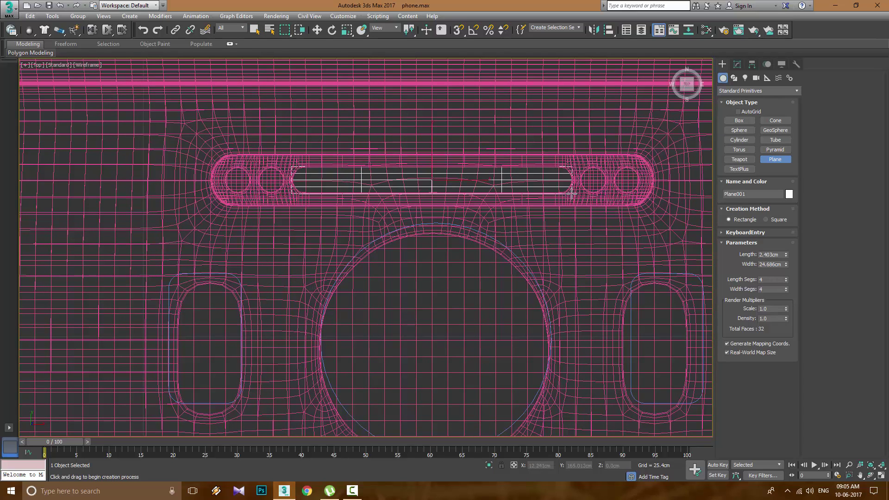
pyautogui.rightClick(585, 278)
# Isolate the plane in the Perspective view with edged faces shown and set its width segments to 37.
pyautogui.press('p')
pyautogui.hotkey('alt', 'q')
pyautogui.press('F4')
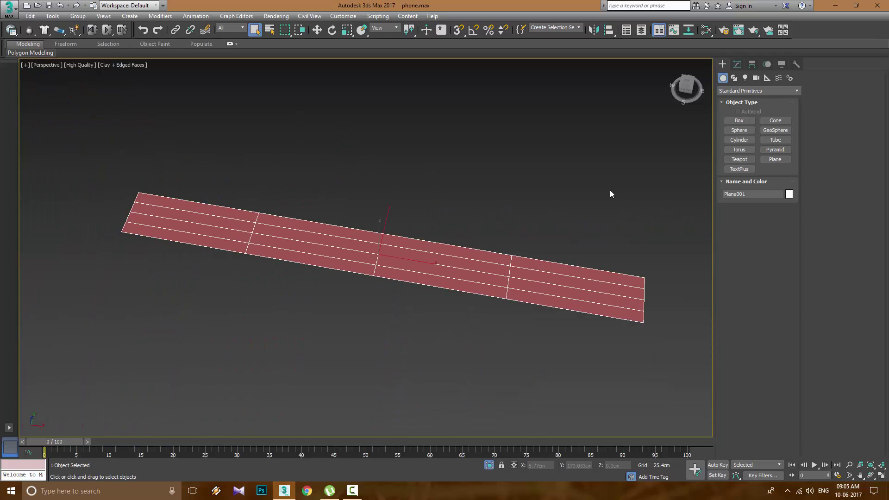
pyautogui.moveTo(786, 232)
pyautogui.mouseDown()
pyautogui.moveTo(786, 224)
pyautogui.moveTo(785, 232)
pyautogui.mouseUp()
pyautogui.scroll(5, 473, 266)
pyautogui.scroll(-2, 473, 267)
pyautogui.scroll(-4, 445, 198)
# Convert the plane to Editable Poly and inset all its polygons individually by about 0.064 cm.
pyautogui.rightClick(452, 212)
pyautogui.click(574, 321)
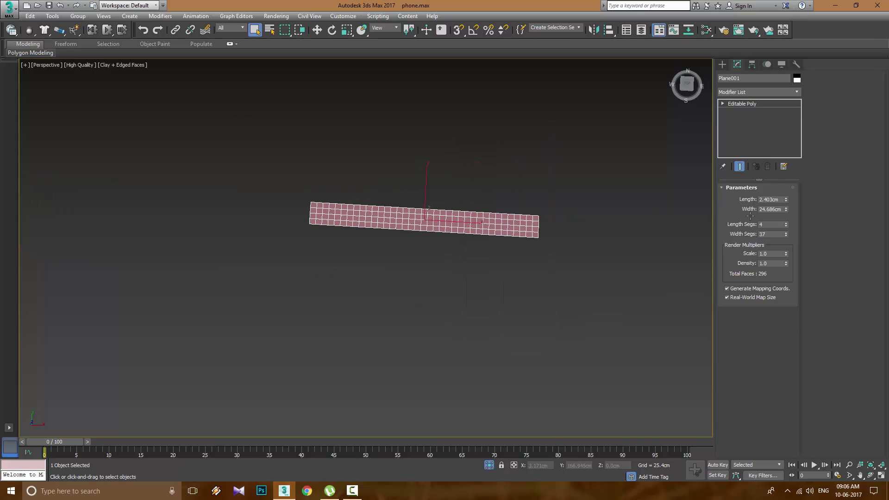
pyautogui.press('4')
pyautogui.hotkey('ctrl', 'a')
pyautogui.keyDown('shift'); pyautogui.click(778, 345); pyautogui.keyUp('shift')
pyautogui.scroll(5, 387, 306)
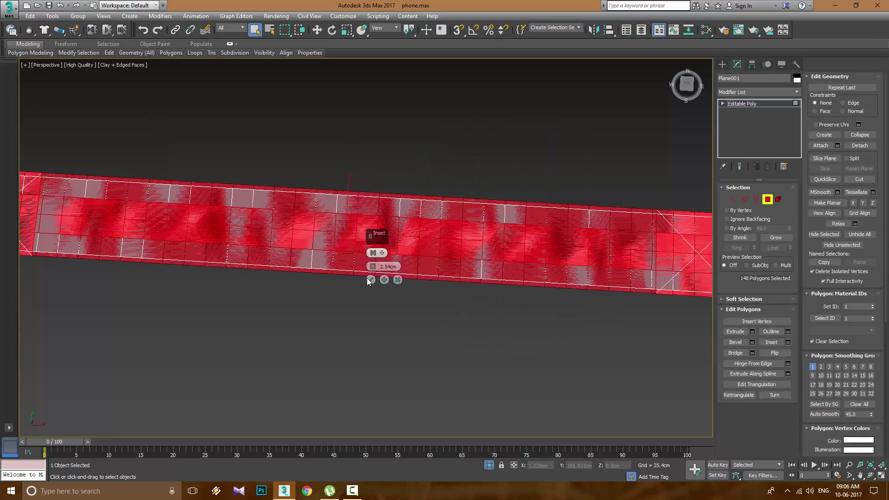
pyautogui.scroll(-3, 387, 306)
pyautogui.moveTo(387, 307); pyautogui.dragTo(388, 306)
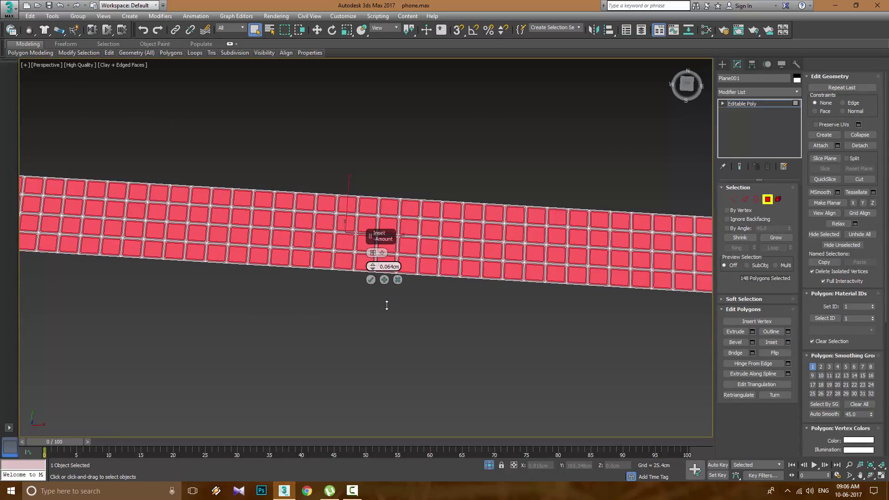
pyautogui.click(371, 280)
# Extrude the inset polygons by about -0.39 cm and remove their end faces to leave open grille cells.
pyautogui.keyDown('alt'); pyautogui.moveTo(370, 280); pyautogui.dragTo(584, 264, button='middle'); pyautogui.keyUp('alt')
pyautogui.hotkey('shift', 'e')
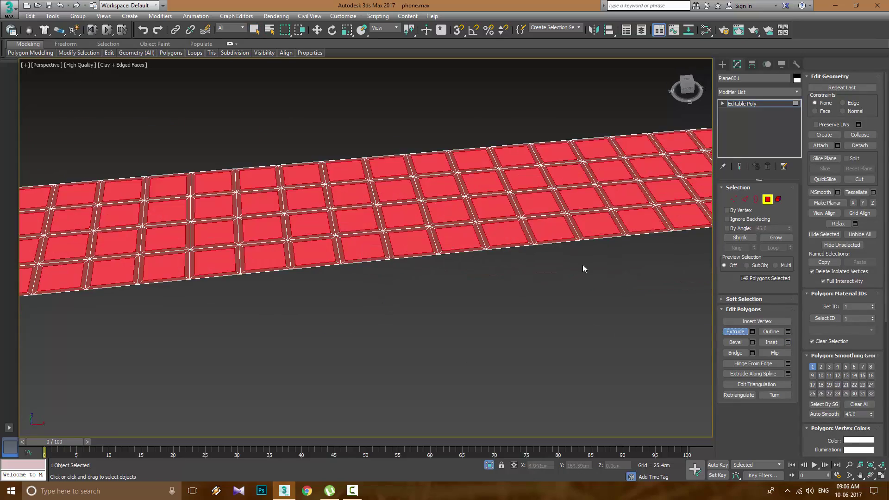
pyautogui.moveTo(552, 228); pyautogui.dragTo(558, 226)
pyautogui.keyDown('shift'); pyautogui.click(736, 332); pyautogui.keyUp('shift')
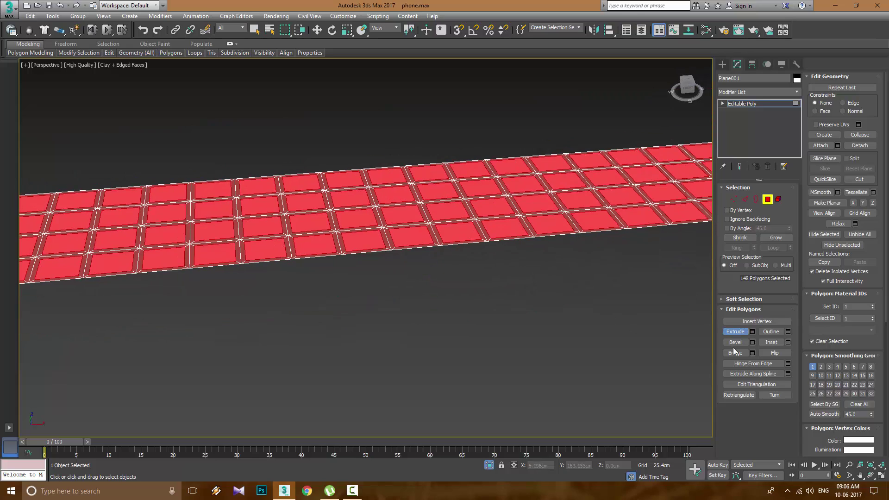
pyautogui.moveTo(374, 266); pyautogui.dragTo(374, 269)
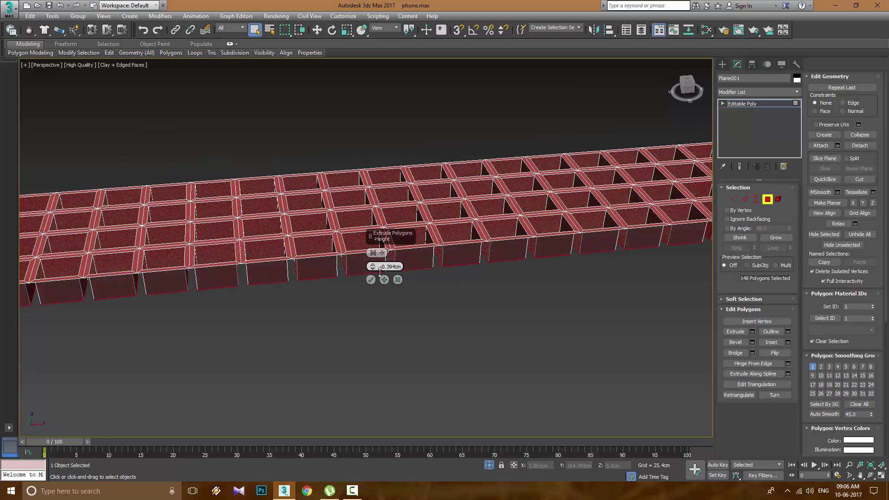
pyautogui.click(371, 280)
pyautogui.click(482, 298)
# Apply TurboSmooth with 2 iterations to the grille and check its rounded holes without edged faces.
pyautogui.scroll(-4, 480, 298)
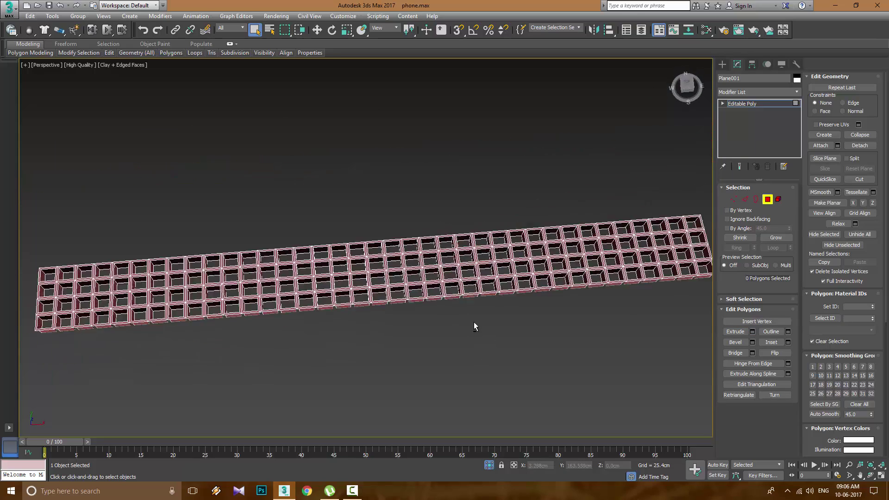
pyautogui.keyDown('alt'); pyautogui.moveTo(474, 322); pyautogui.dragTo(510, 319, button='middle'); pyautogui.keyUp('alt')
pyautogui.click(774, 104)
pyautogui.click(787, 92)
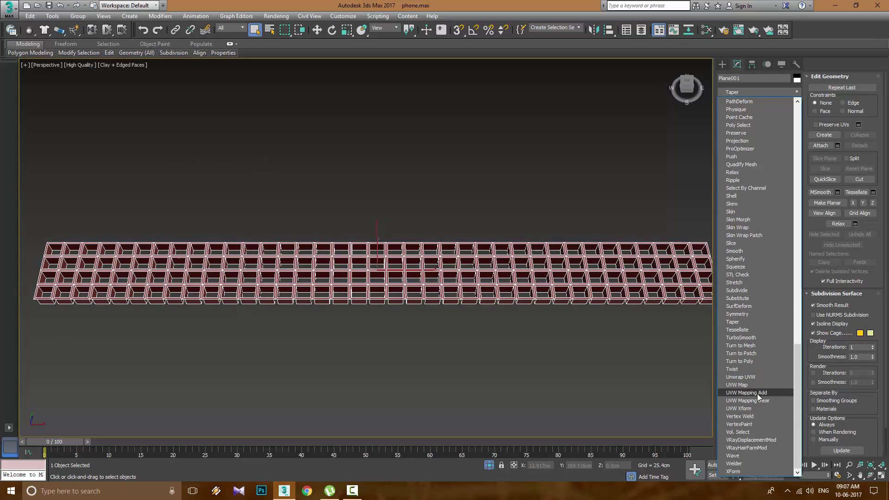
pyautogui.click(758, 395)
pyautogui.click(627, 316)
pyautogui.scroll(-3, 591, 281)
pyautogui.scroll(5, 590, 284)
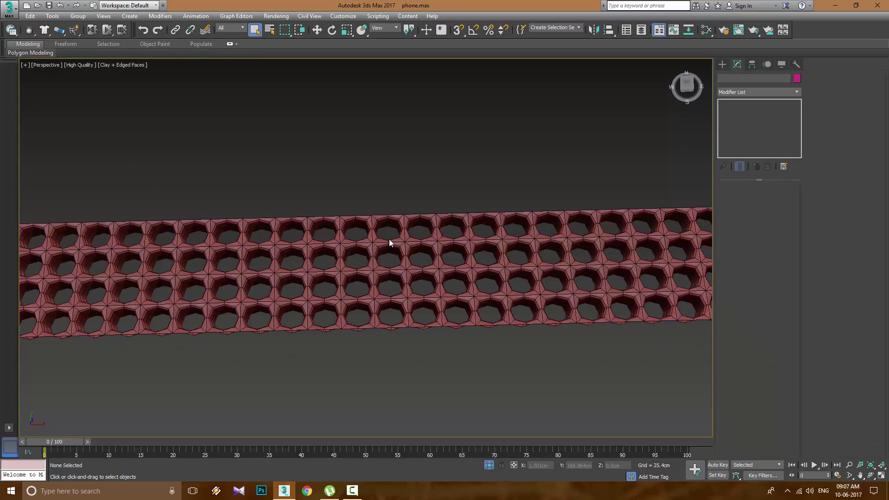
pyautogui.press('F4')
pyautogui.moveTo(573, 302)
pyautogui.keyDown('alt'); pyautogui.mouseDown(button='middle')
pyautogui.moveTo(581, 201)
pyautogui.moveTo(570, 300)
pyautogui.mouseUp(button='middle'); pyautogui.keyUp('alt')
pyautogui.scroll(-4, 579, 259)
pyautogui.scroll(4, 570, 300)
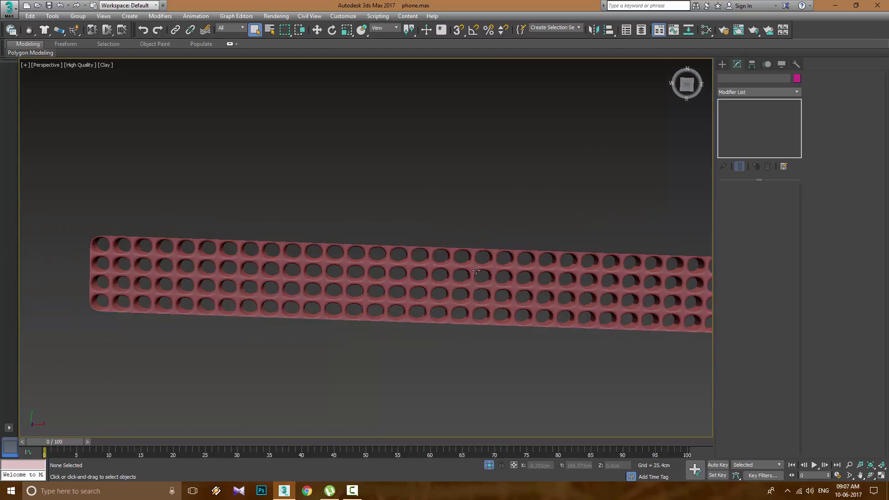
# Stretch the grille to about 112% along its Y axis and bring the rest of the phone back into view.
pyautogui.click(570, 299)
pyautogui.press('r')
pyautogui.click(536, 213)
pyautogui.keyDown('alt'); pyautogui.moveTo(535, 212); pyautogui.dragTo(486, 259, button='middle'); pyautogui.keyUp('alt')
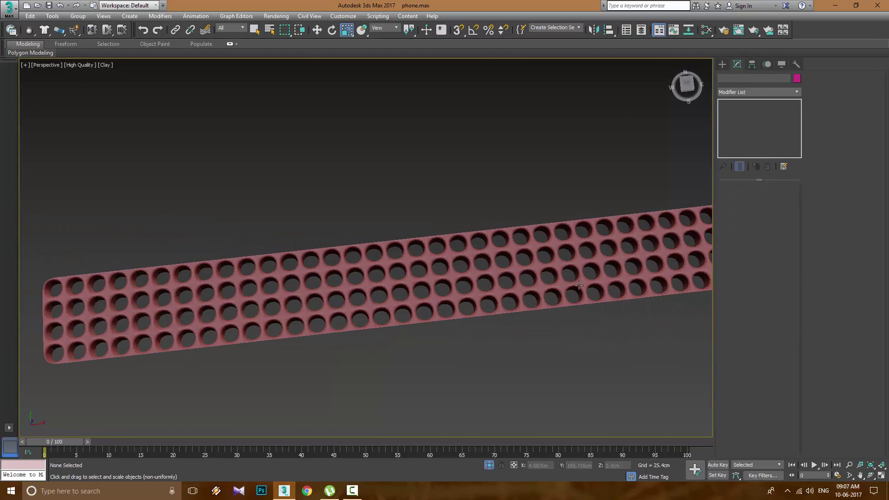
pyautogui.click(440, 278)
pyautogui.hotkey('alt', 'w')
pyautogui.hotkey('alt', 'w')
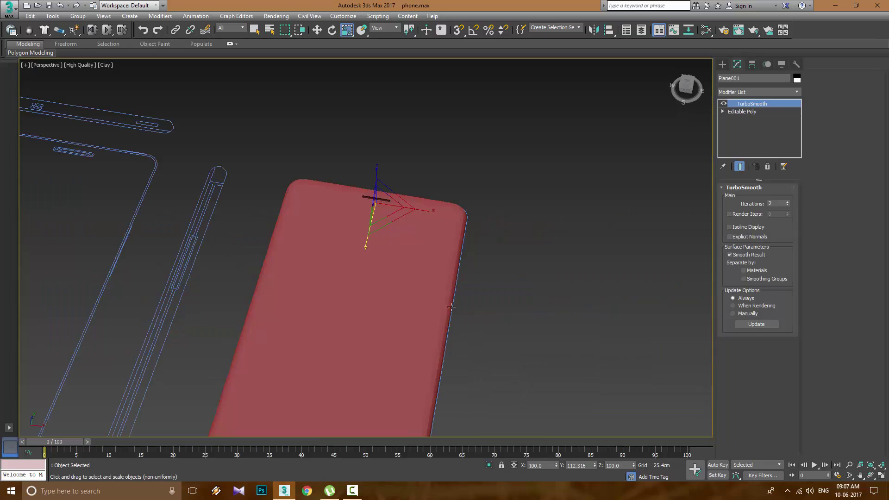
# Move the grille up in the Front view into the phone's earpiece slot, to about Z 4.73 cm.
pyautogui.hotkey('alt', 'w')
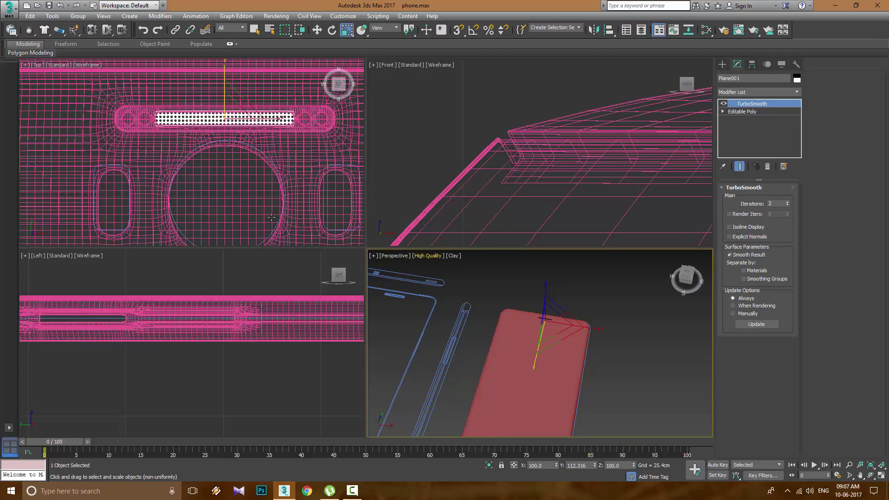
pyautogui.hotkey('alt', 'w')
pyautogui.press('z')
pyautogui.scroll(4, 399, 317)
pyautogui.press('w')
pyautogui.moveTo(415, 273); pyautogui.dragTo(433, 234)
pyautogui.scroll(4, 426, 254)
pyautogui.hotkey('alt', 'w')
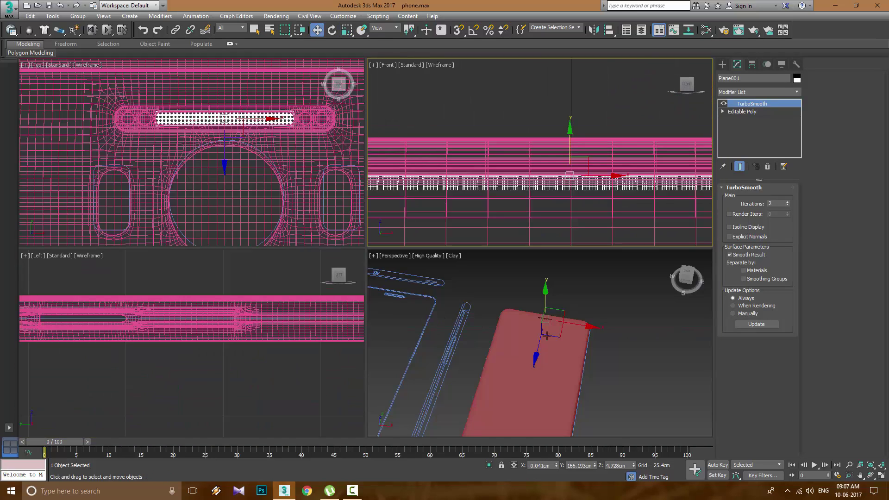
# Raise the grille closer to the front surface within the earpiece slot, to about Z 5.64 cm.
pyautogui.hotkey('alt', 'w')
pyautogui.press('z')
pyautogui.keyDown('alt'); pyautogui.moveTo(380, 232); pyautogui.dragTo(355, 213, button='middle'); pyautogui.keyUp('alt')
pyautogui.scroll(3, 356, 214)
pyautogui.moveTo(356, 213); pyautogui.dragTo(355, 206)
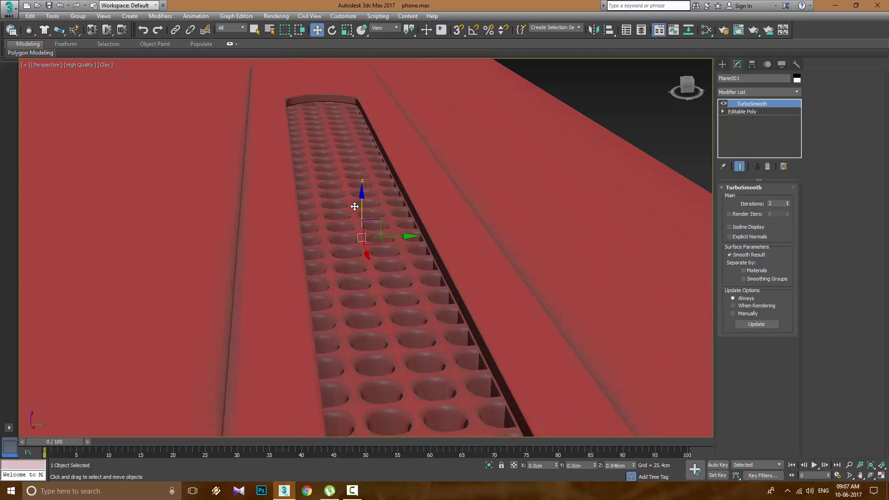
# Center the grille in the earpiece slot by shifting it along Y to about 166.16 cm and resetting X to 0.
pyautogui.keyDown('alt'); pyautogui.moveTo(354, 207); pyautogui.dragTo(529, 309, button='middle'); pyautogui.keyUp('alt')
pyautogui.press('z')
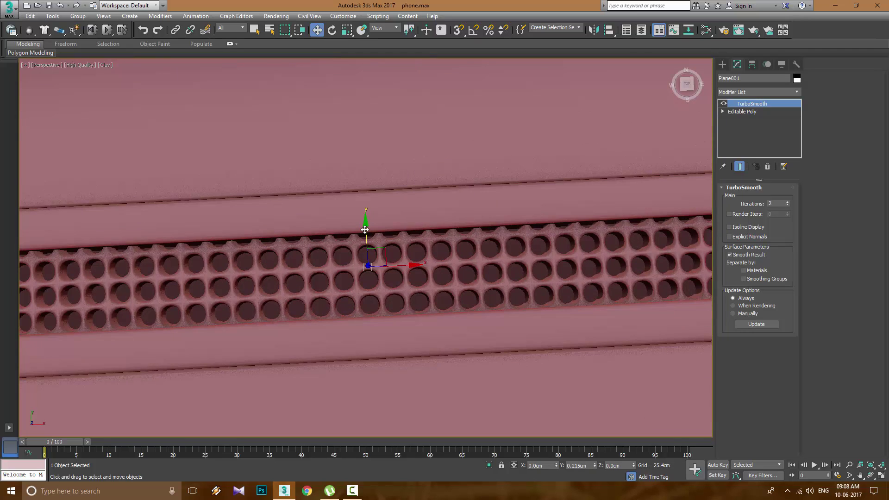
pyautogui.moveTo(365, 229); pyautogui.dragTo(365, 239)
pyautogui.scroll(-5, 406, 281)
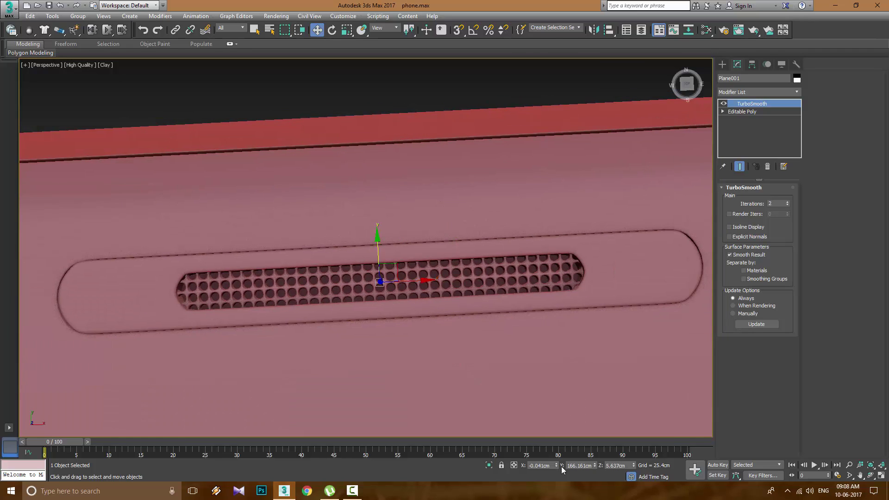
pyautogui.rightClick(556, 466)
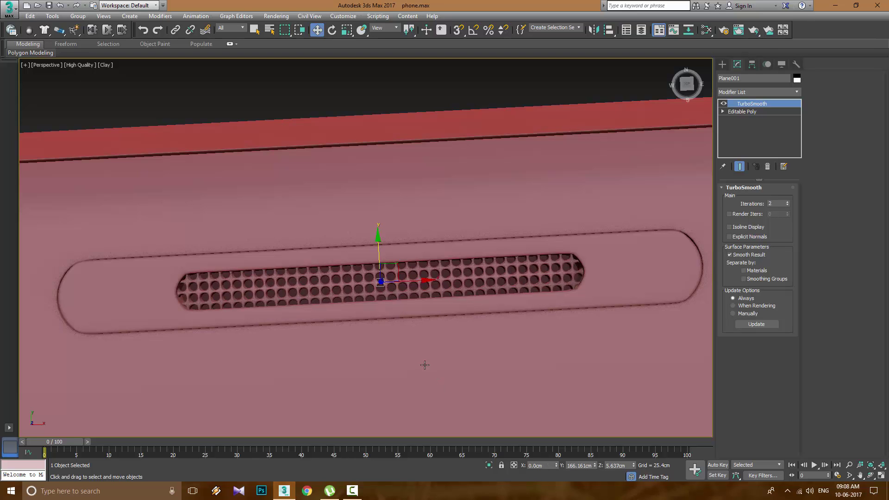
# Examine the fitted earpiece grille and the camera and sensor cutouts on the phone's back.
pyautogui.keyDown('alt'); pyautogui.moveTo(442, 352); pyautogui.dragTo(502, 336, button='middle'); pyautogui.keyUp('alt')
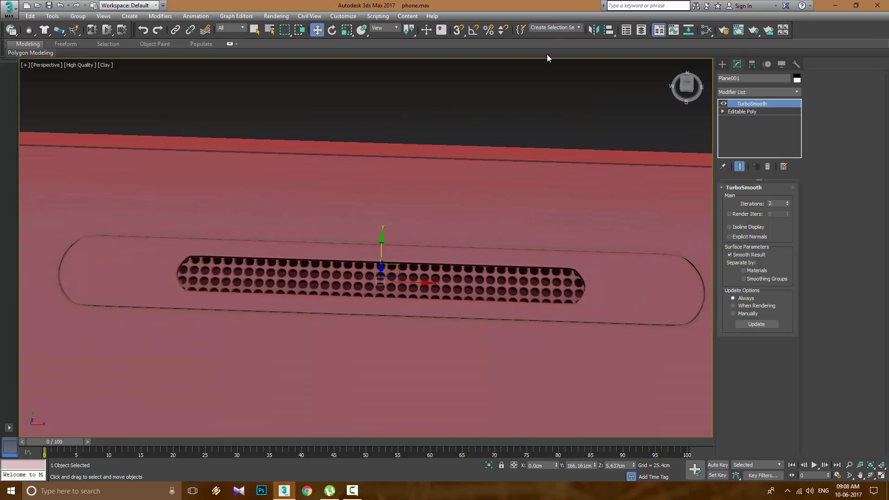
pyautogui.scroll(-12, 554, 132)
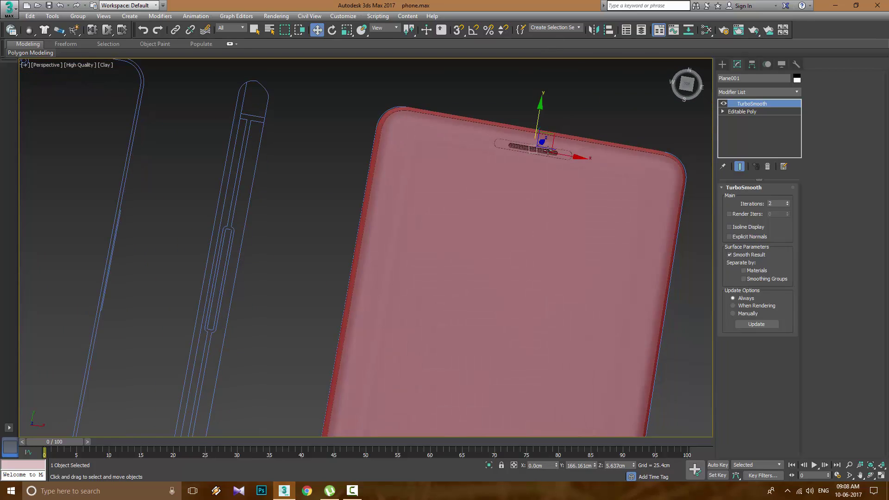
pyautogui.keyDown('alt'); pyautogui.moveTo(548, 151); pyautogui.dragTo(501, 92, button='middle'); pyautogui.keyUp('alt')
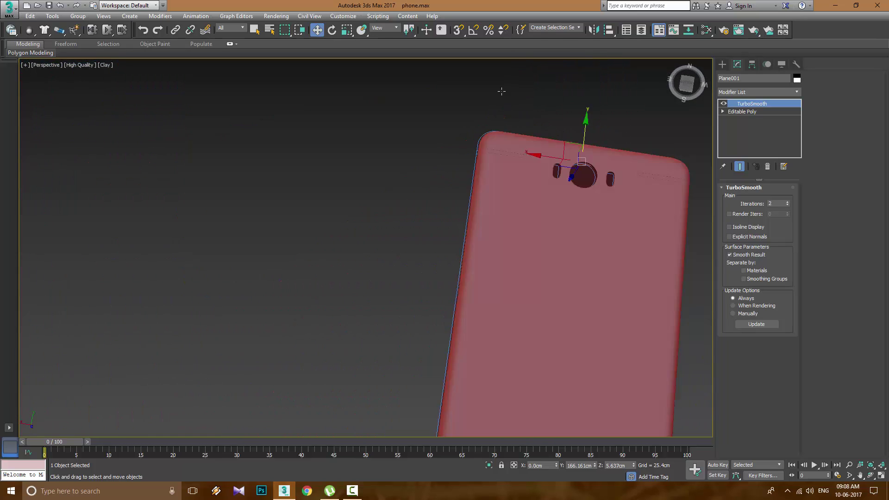
pyautogui.scroll(8, 635, 199)
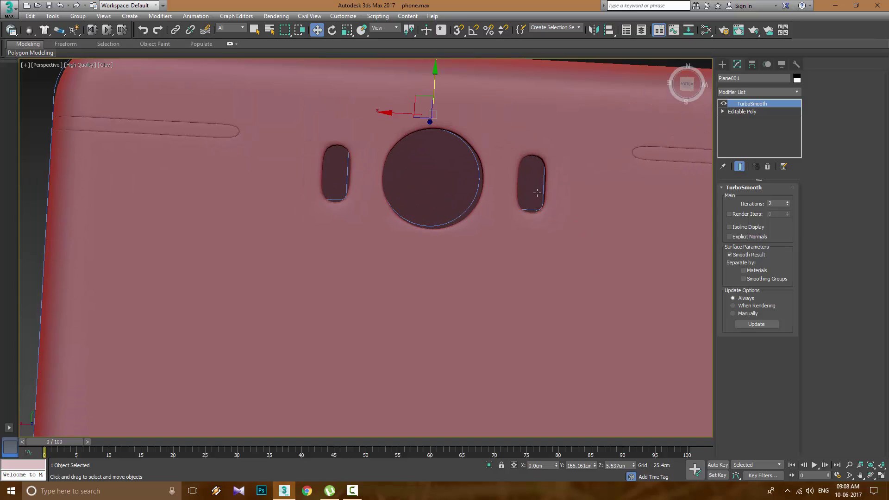
pyautogui.click(628, 64)
pyautogui.click(722, 64)
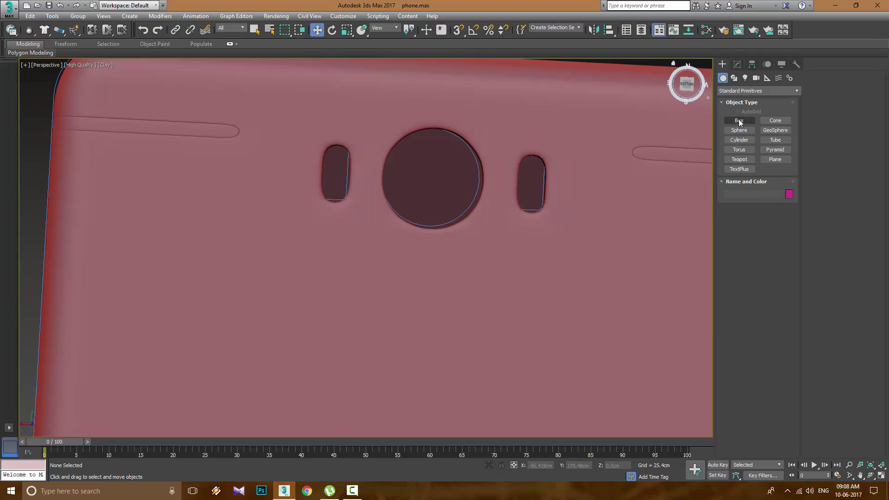
pyautogui.click(780, 160)
pyautogui.hotkey('alt', 'w')
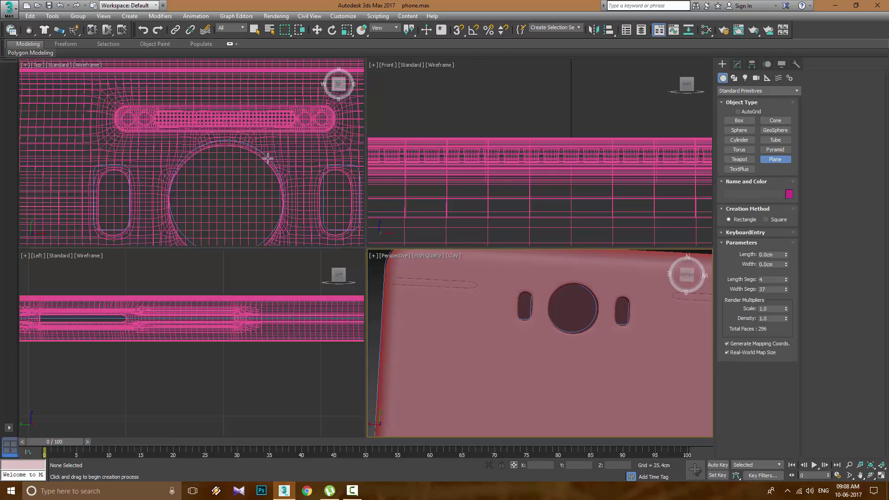
pyautogui.hotkey('alt', 'w')
pyautogui.scroll(5, 415, 123)
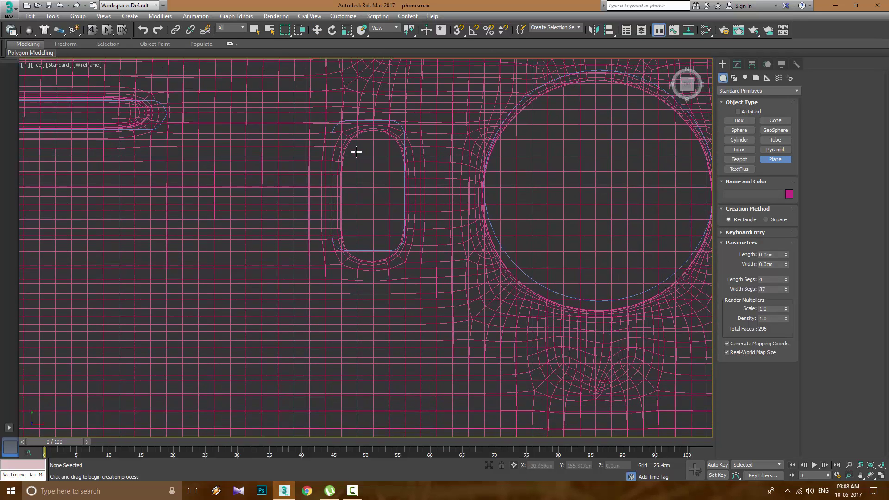
pyautogui.scroll(2, 356, 152)
pyautogui.scroll(1, 372, 164)
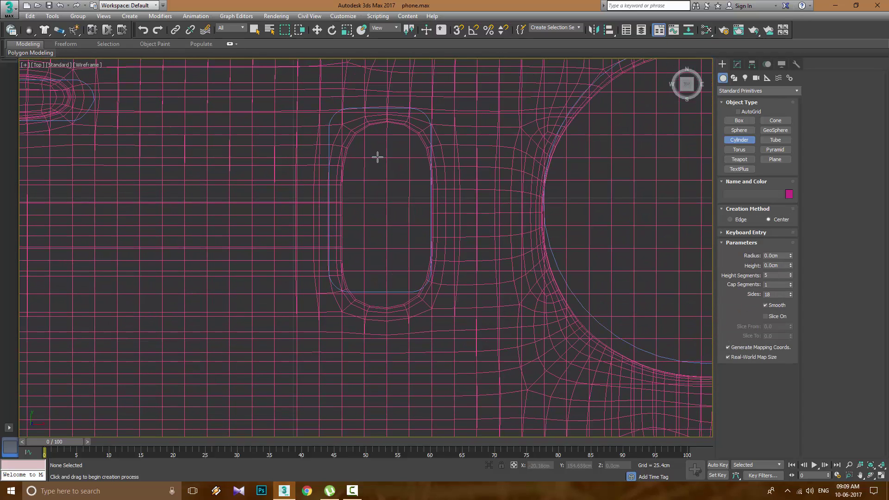
pyautogui.moveTo(387, 161); pyautogui.dragTo(405, 190)
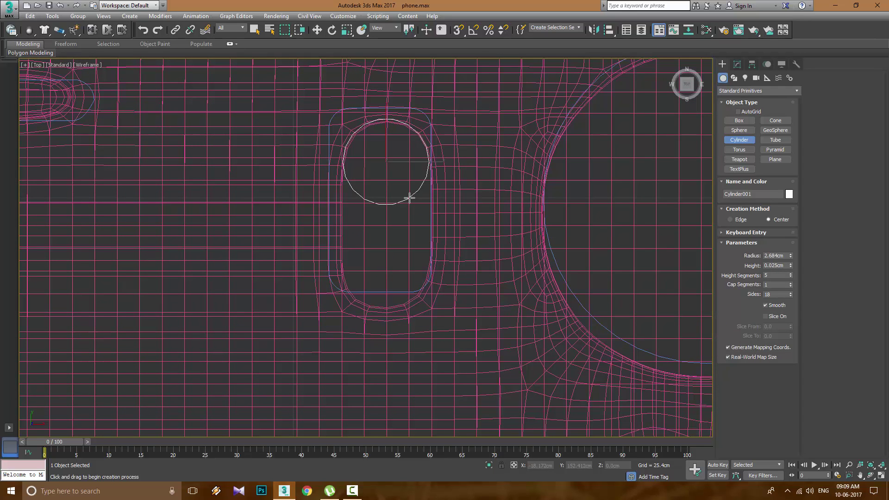
pyautogui.rightClick(408, 200)
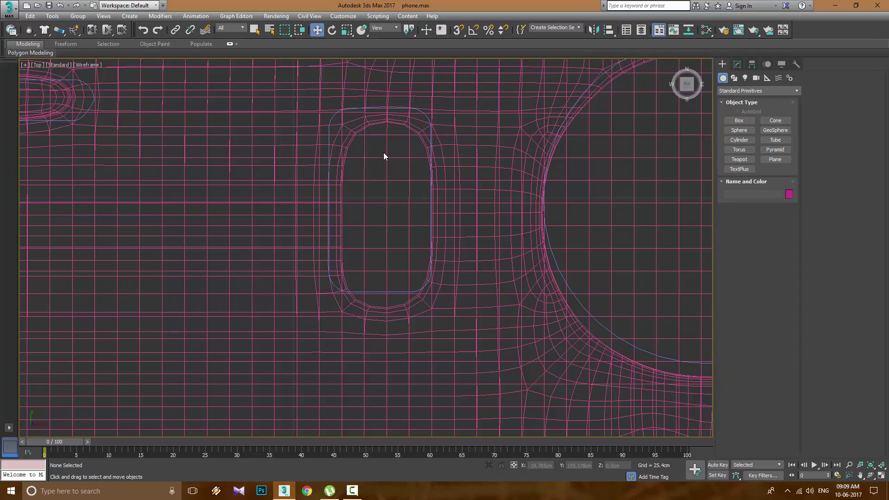
pyautogui.rightClick(421, 190)
pyautogui.moveTo(369, 189); pyautogui.dragTo(360, 193, button='middle')
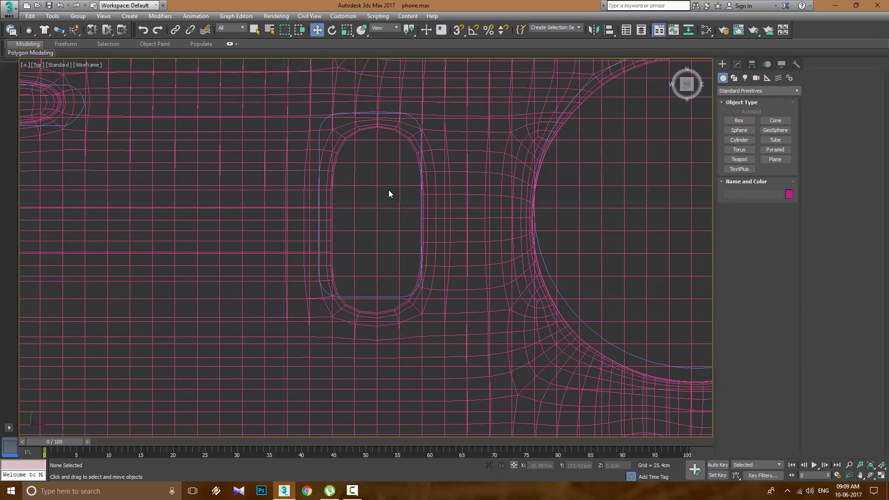
pyautogui.click(390, 199)
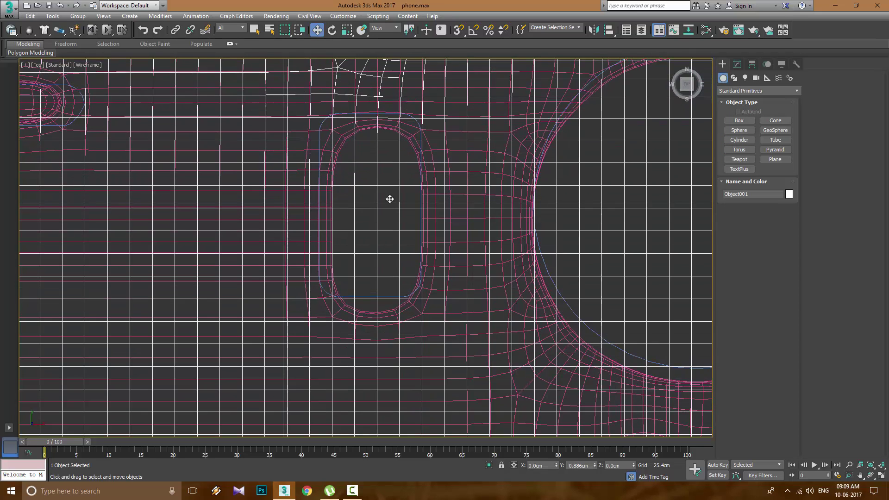
# Create a cylinder of about 2.83 cm radius within the oval cutout beside the large circle in the Top view, and shift it to Y about 154.12 cm.
pyautogui.click(739, 140)
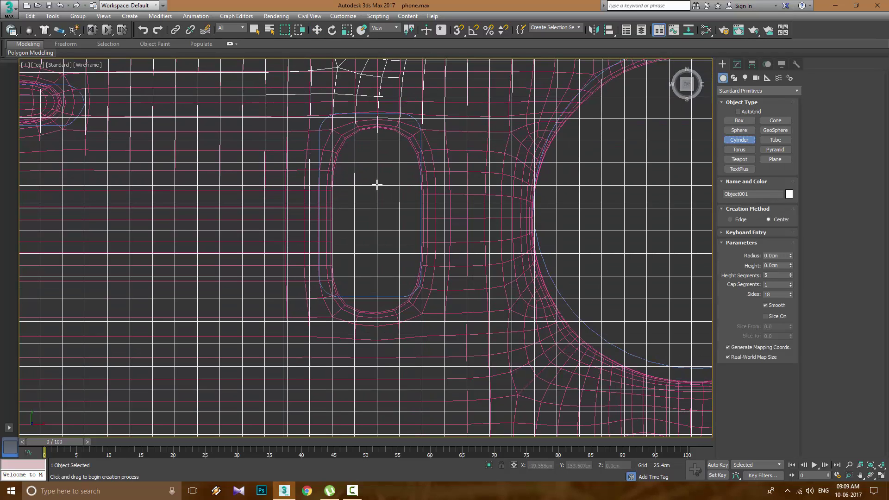
pyautogui.click(378, 185)
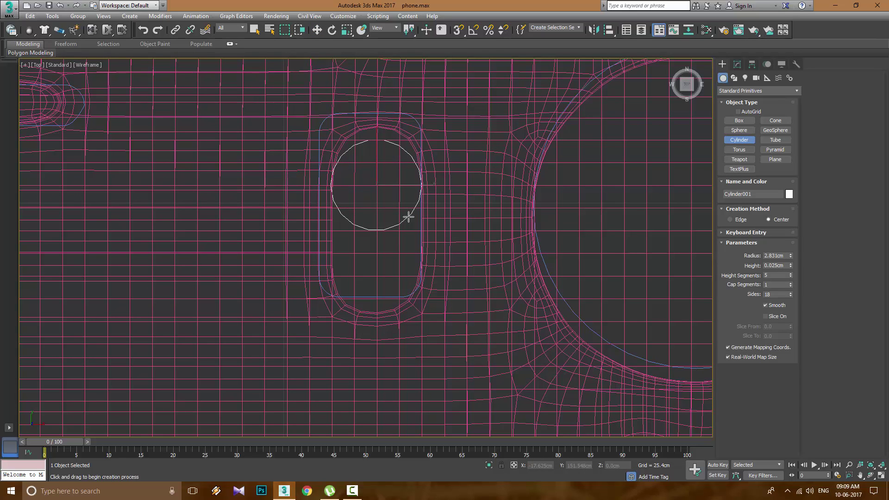
pyautogui.press('w')
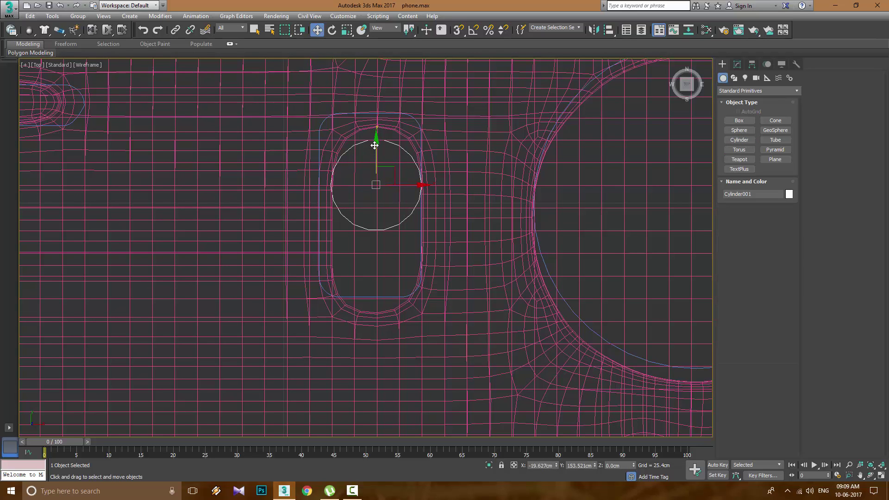
# Raise the cylinder in the Front view until it sits just above the phone body, at Z about 6.54 cm.
pyautogui.hotkey('alt', 'w')
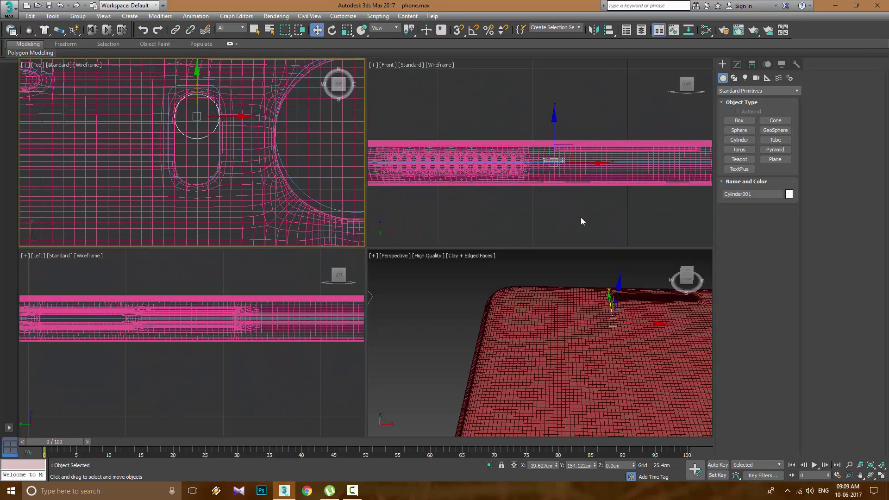
pyautogui.rightClick(581, 218)
pyautogui.hotkey('alt', 'w')
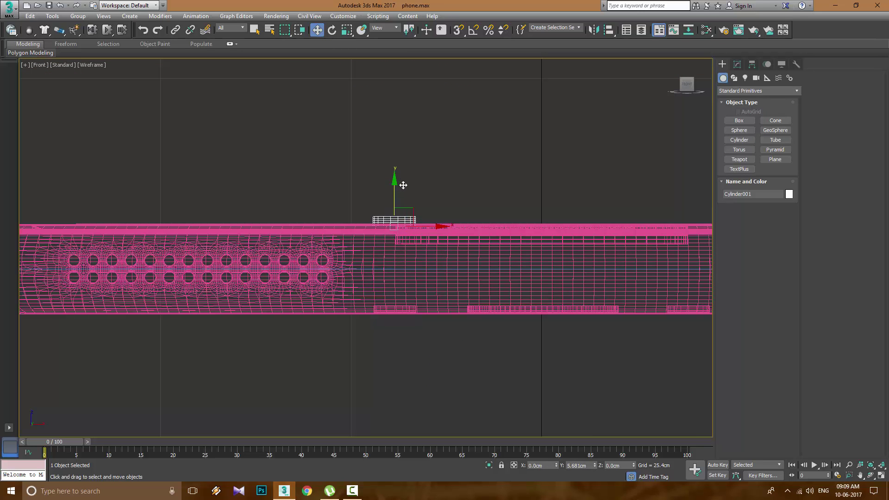
pyautogui.hotkey('alt', 'w')
# Isolate the cylinder and set its height to about 0.48 cm, with 1 height segment and 12 sides.
pyautogui.rightClick(501, 293)
pyautogui.hotkey('alt', 'w')
pyautogui.press('z')
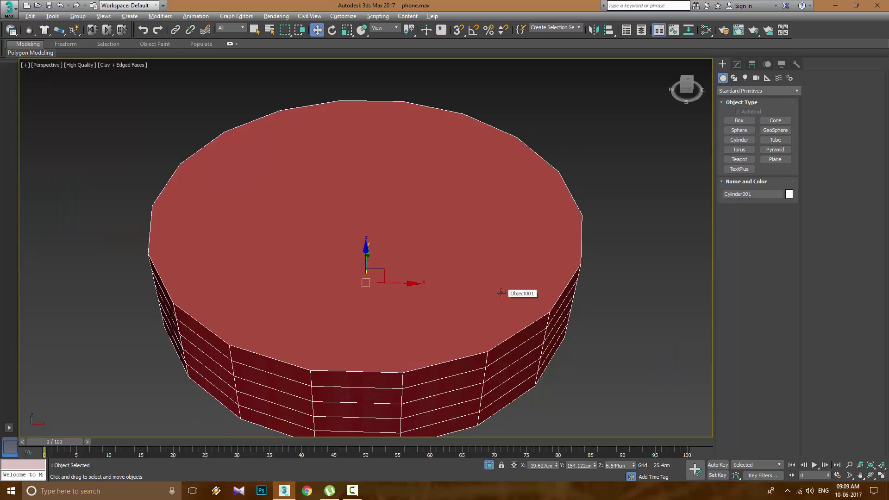
pyautogui.click(737, 63)
pyautogui.moveTo(790, 211); pyautogui.dragTo(791, 204)
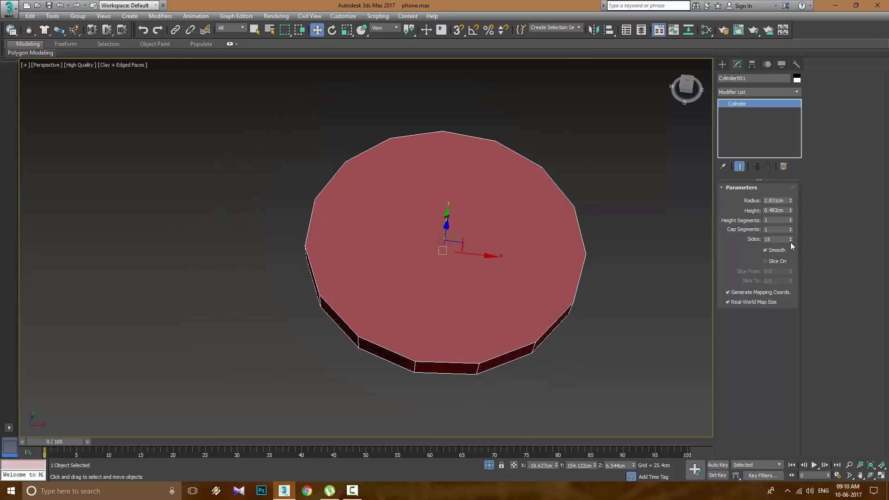
pyautogui.moveTo(791, 242); pyautogui.dragTo(791, 237)
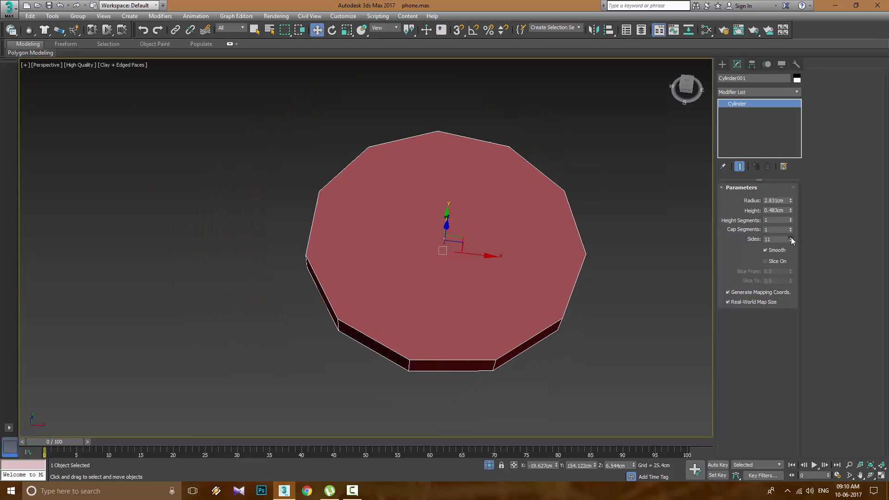
pyautogui.keyDown('alt'); pyautogui.moveTo(602, 277); pyautogui.dragTo(568, 302, button='middle'); pyautogui.keyUp('alt')
# Convert the cylinder to an Editable Poly and delete its top cap.
pyautogui.hotkey('alt', 'w')
pyautogui.rightClick(217, 198)
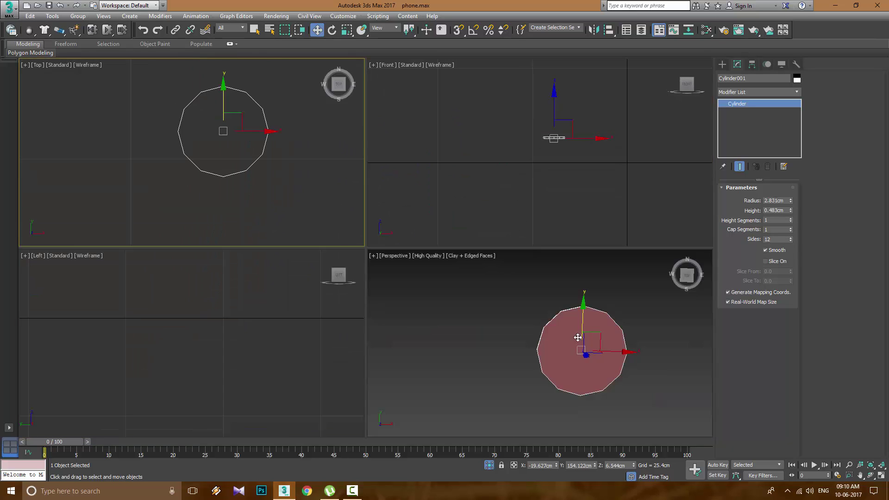
pyautogui.hotkey('alt', 'w')
pyautogui.press('4')
pyautogui.hotkey('ctrl', 'a')
pyautogui.press('Delete')
# Extend the cylinder's open top border inward with repeated scaled copies in the Top view, forming five concentric rings.
pyautogui.press('3')
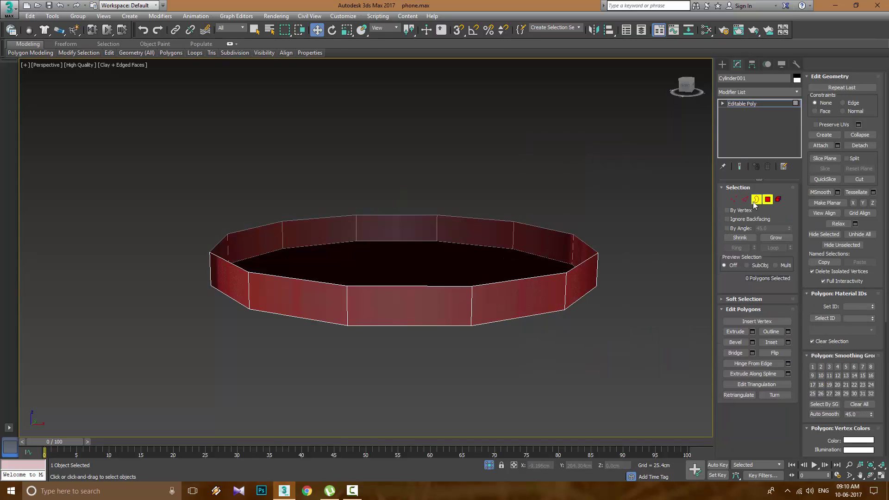
pyautogui.keyDown('alt'); pyautogui.moveTo(482, 256); pyautogui.dragTo(599, 279, button='middle'); pyautogui.keyUp('alt')
pyautogui.click(599, 279)
pyautogui.hotkey('alt', 'w')
pyautogui.middleClick(284, 205)
pyautogui.hotkey('alt', 'w')
pyautogui.press('r')
pyautogui.keyDown('shift'); pyautogui.moveTo(432, 221); pyautogui.dragTo(432, 221); pyautogui.keyUp('shift')
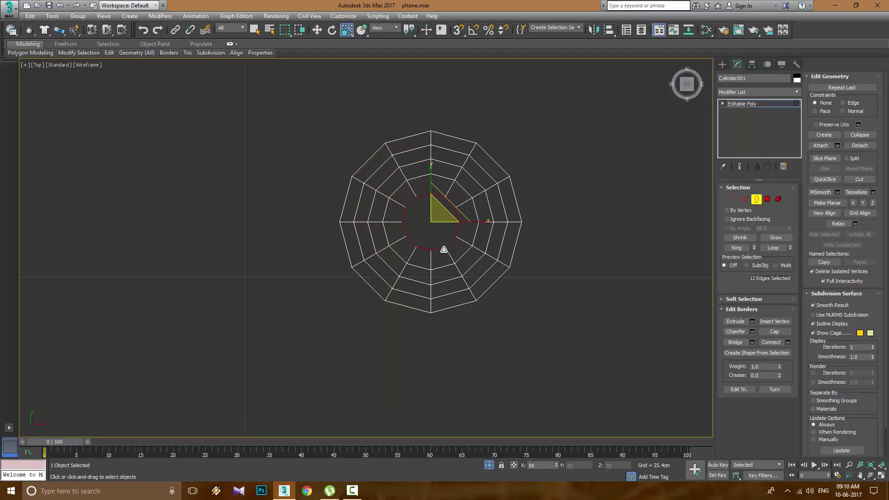
# Delete the polygons of the cylinder's sides and bottom, leaving only the flat top rings.
pyautogui.hotkey('alt', 'w')
pyautogui.middleClick(607, 285)
pyautogui.hotkey('alt', 'w')
pyautogui.keyDown('alt'); pyautogui.moveTo(607, 285); pyautogui.dragTo(357, 288, button='middle'); pyautogui.keyUp('alt')
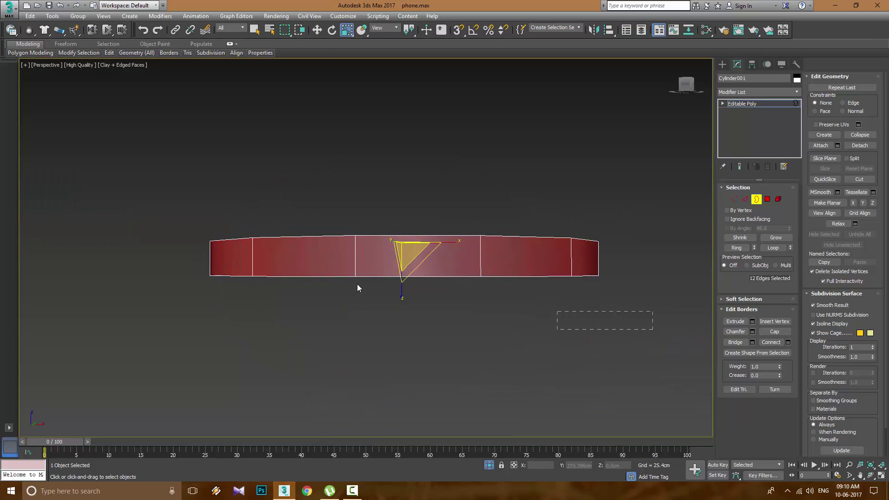
pyautogui.press('4')
pyautogui.moveTo(479, 316); pyautogui.dragTo(83, 265)
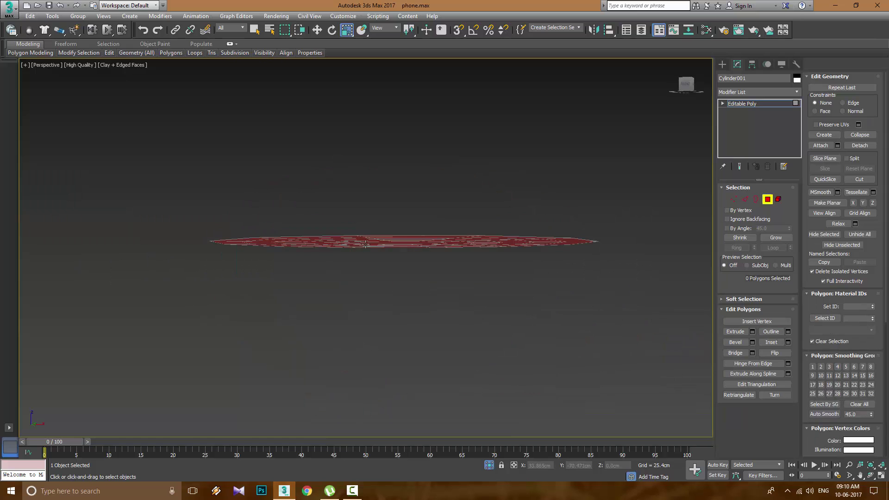
pyautogui.keyDown('alt'); pyautogui.moveTo(366, 243); pyautogui.dragTo(453, 246, button='middle'); pyautogui.keyUp('alt')
pyautogui.press('2')
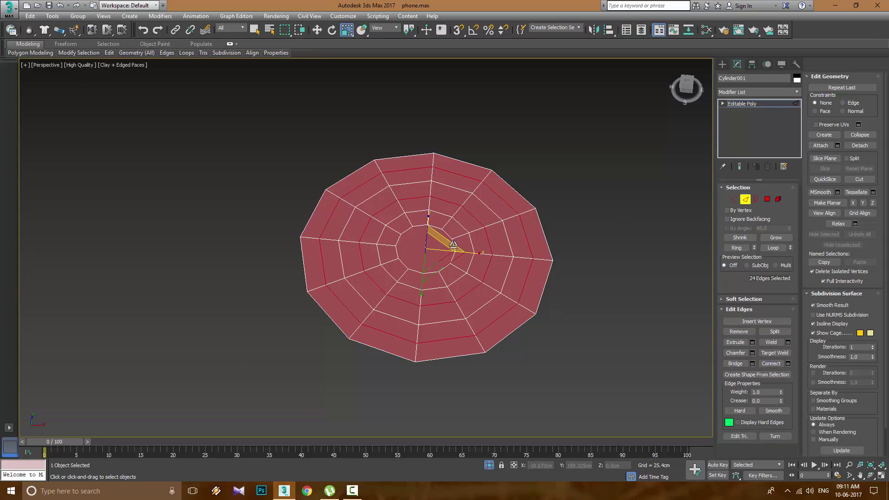
pyautogui.click(496, 244)
pyautogui.scroll(-3, 496, 244)
pyautogui.press('1')
# Delete all the inner ring polygons of the disc in the Top view, keeping only the outermost ring.
pyautogui.press('t')
pyautogui.scroll(4, 425, 204)
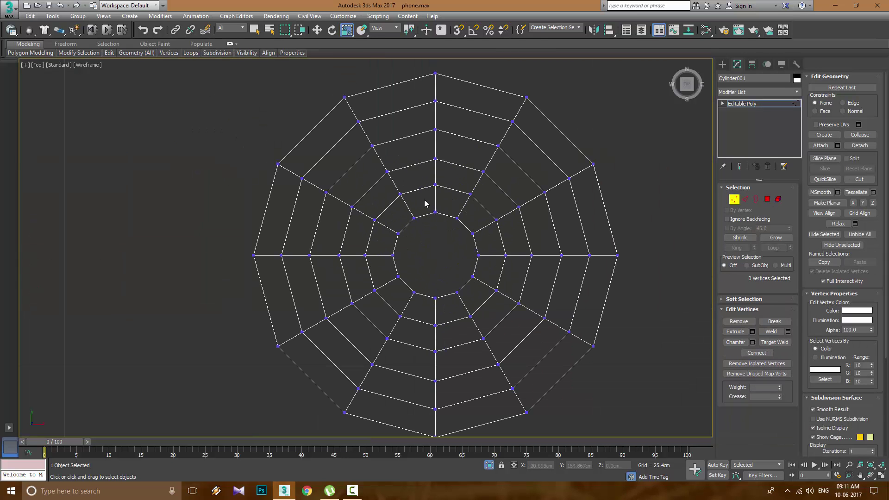
pyautogui.click(768, 200)
pyautogui.click(338, 154)
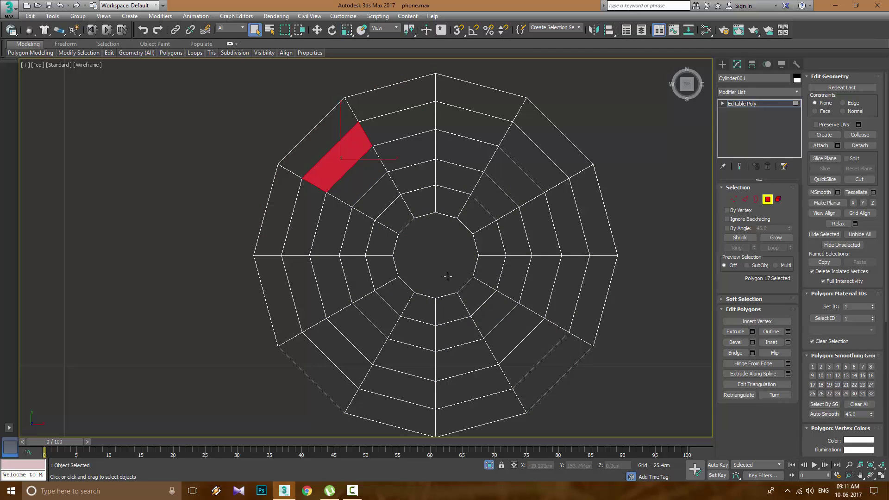
pyautogui.keyDown('ctrl'); pyautogui.moveTo(333, 153); pyautogui.dragTo(538, 357); pyautogui.keyUp('ctrl')
pyautogui.press('Delete')
pyautogui.moveTo(367, 138); pyautogui.dragTo(478, 187)
pyautogui.press('Delete')
pyautogui.moveTo(507, 174); pyautogui.dragTo(528, 317)
pyautogui.press('Delete')
pyautogui.moveTo(359, 294); pyautogui.dragTo(481, 387)
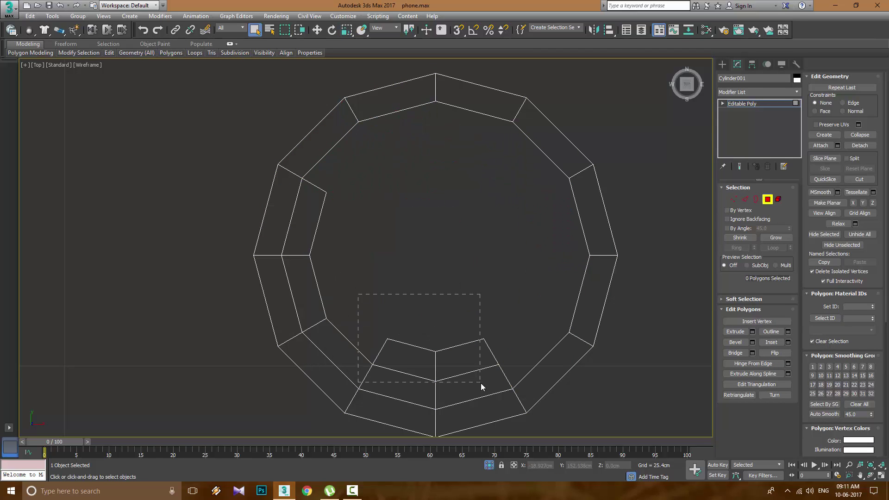
# Scale the remaining ring's inner border outward to thin it, and extend the border inward with scaled copies to make nine narrow concentric rings.
pyautogui.click(756, 199)
pyautogui.click(580, 217)
pyautogui.press('r')
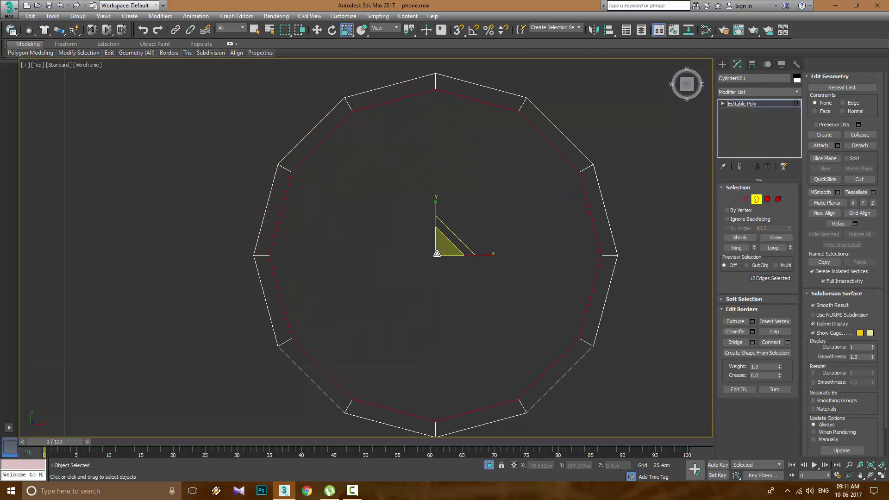
pyautogui.keyDown('shift'); pyautogui.moveTo(437, 254); pyautogui.dragTo(441, 256); pyautogui.keyUp('shift')
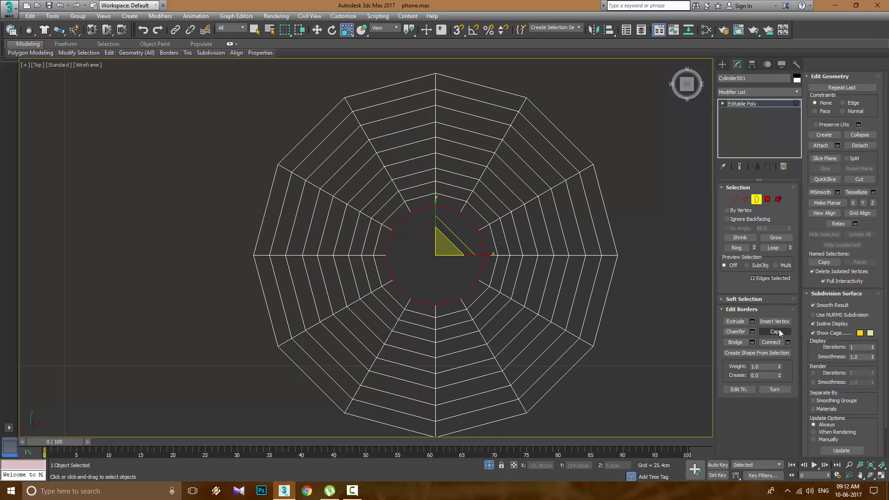
# Scale the vertices of the innermost loops about the disc's center to even out the ring spacing.
pyautogui.press('1')
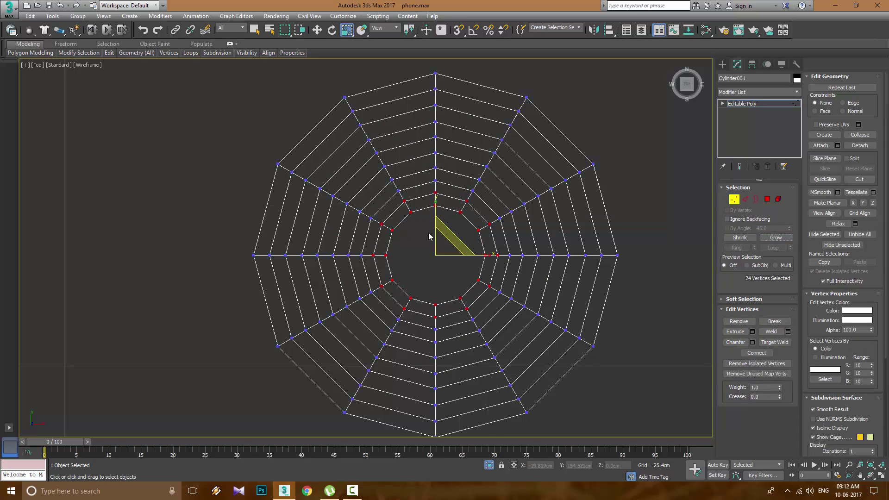
pyautogui.moveTo(429, 237); pyautogui.dragTo(442, 257)
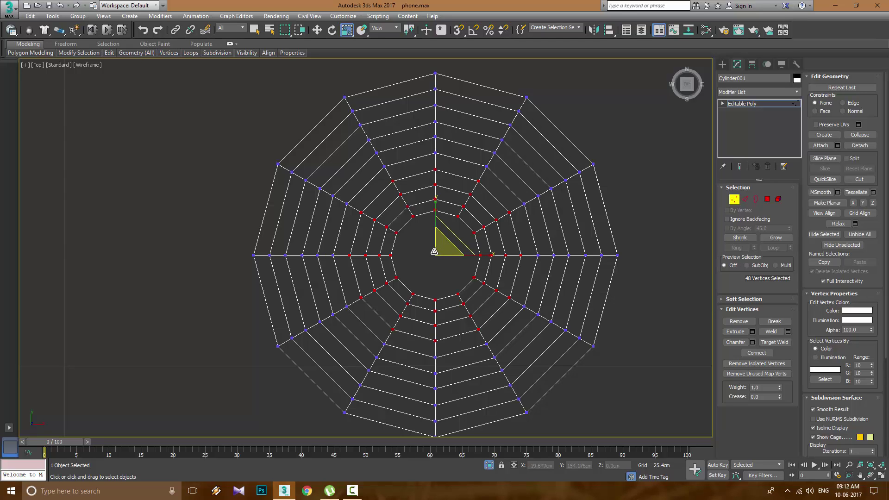
pyautogui.moveTo(434, 251); pyautogui.dragTo(477, 289)
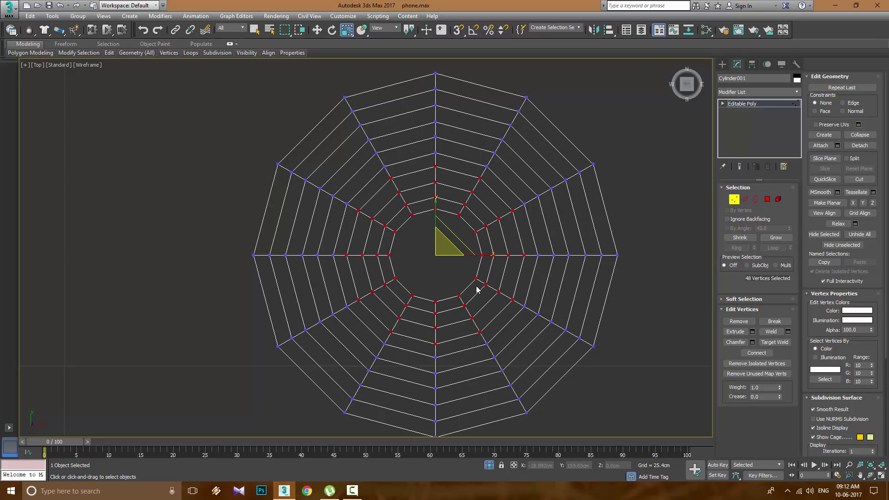
# Select four alternating edge loops of the disc and offset them along Z to form concentric ridges.
pyautogui.click(745, 199)
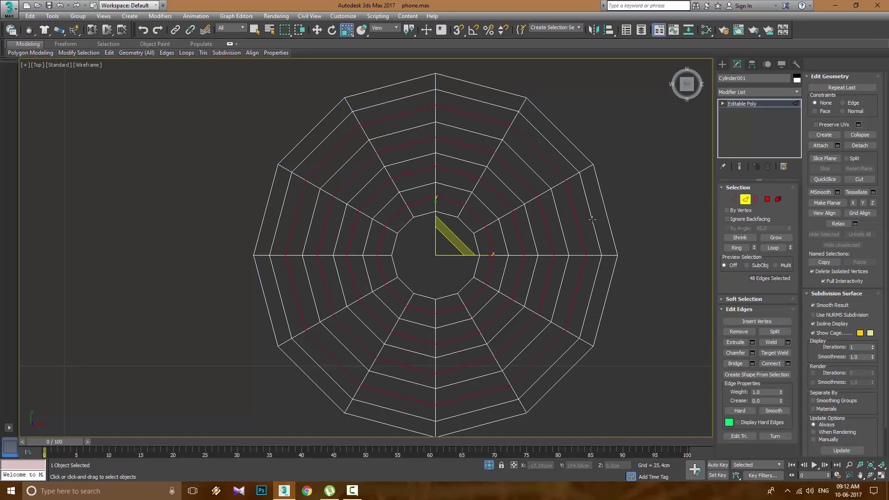
pyautogui.hotkey('alt', 'w')
pyautogui.hotkey('alt', 'w')
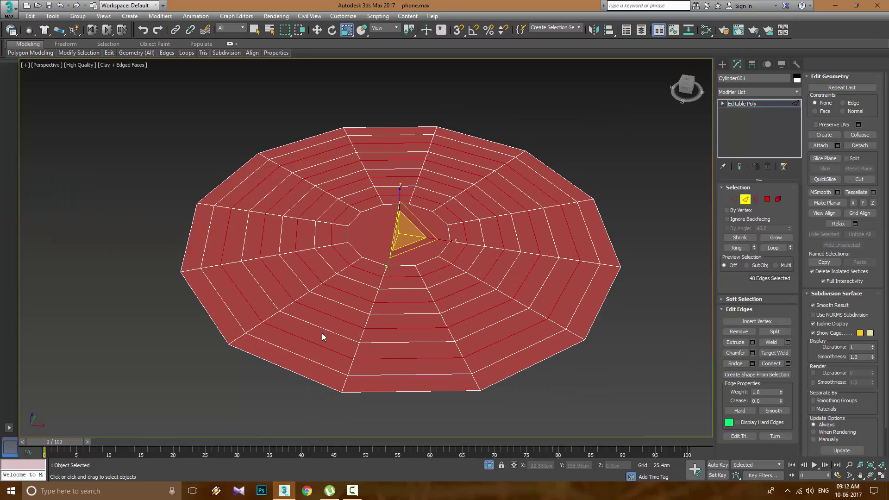
pyautogui.press('w')
pyautogui.moveTo(322, 332)
pyautogui.keyDown('alt'); pyautogui.mouseDown(button='middle')
pyautogui.moveTo(401, 190)
pyautogui.moveTo(405, 222)
pyautogui.mouseUp(button='middle'); pyautogui.keyUp('alt')
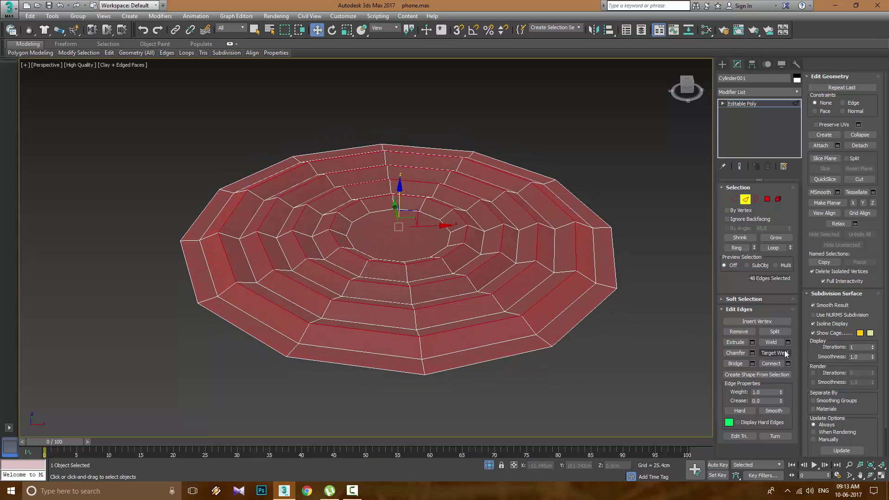
# Chamfer the selected ridge edge loops of the disc by 0.028 cm with 2 segments.
pyautogui.click(752, 353)
pyautogui.moveTo(384, 312); pyautogui.dragTo(384, 327)
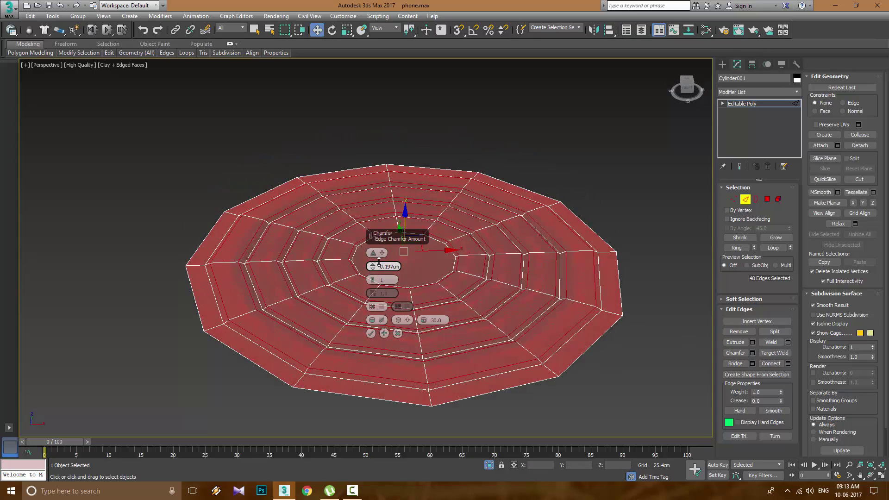
pyautogui.scroll(5, 285, 286)
pyautogui.scroll(-3, 376, 258)
pyautogui.moveTo(371, 279); pyautogui.dragTo(373, 274)
pyautogui.scroll(4, 309, 255)
pyautogui.scroll(-5, 375, 266)
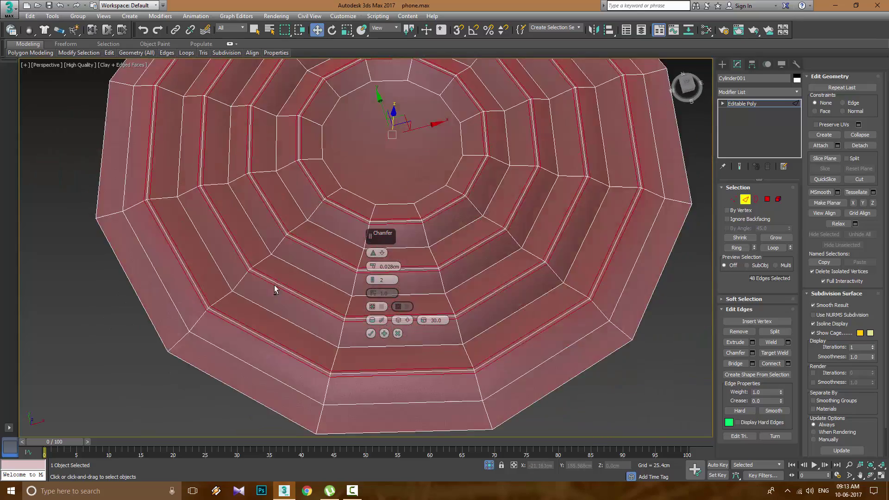
pyautogui.keyDown('alt'); pyautogui.moveTo(273, 290); pyautogui.dragTo(369, 333, button='middle'); pyautogui.keyUp('alt')
pyautogui.click(371, 333)
# Add a TurboSmooth modifier to the disc and turn off the edged-faces display.
pyautogui.click(759, 92)
pyautogui.click(742, 338)
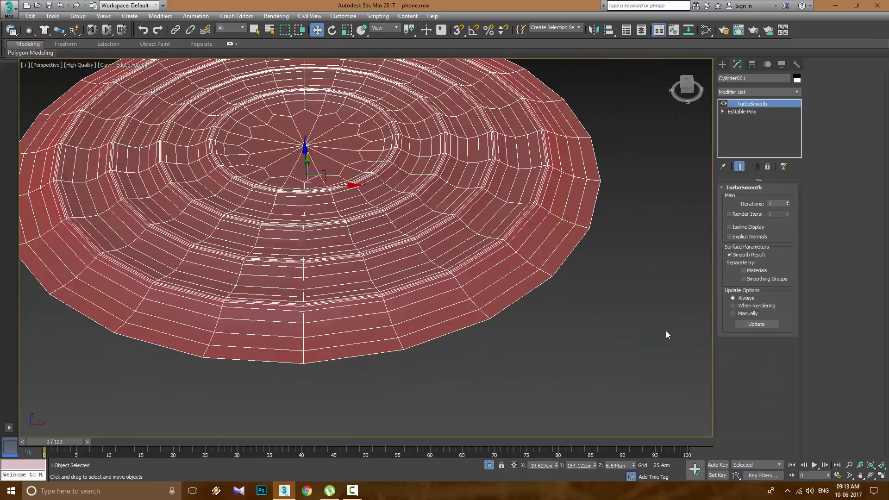
pyautogui.press('F4')
pyautogui.scroll(-3, 617, 298)
pyautogui.keyDown('alt'); pyautogui.moveTo(617, 298); pyautogui.dragTo(609, 326, button='middle'); pyautogui.keyUp('alt')
pyautogui.scroll(-3, 575, 236)
# Make an instance of the ridged disc along Y in the Top view and frame both discs in the Perspective view.
pyautogui.press('t')
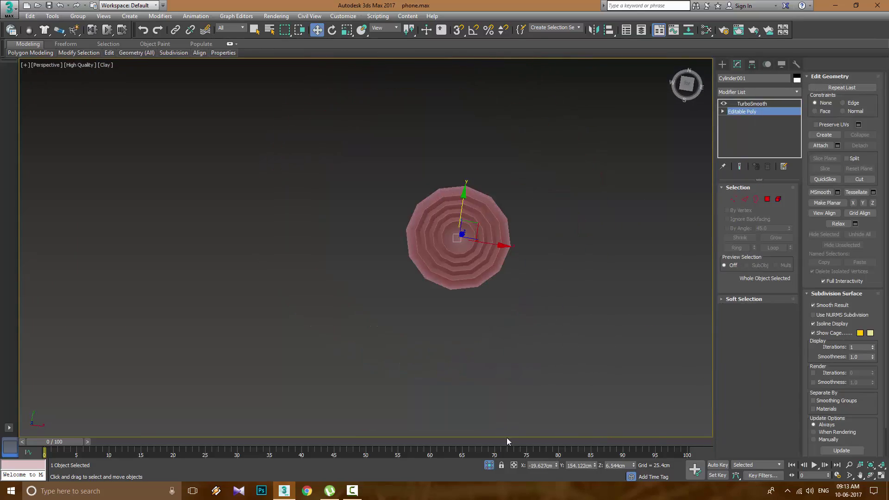
pyautogui.press('F3')
pyautogui.press('z')
pyautogui.scroll(-4, 327, 145)
pyautogui.keyDown('shift'); pyautogui.moveTo(327, 145); pyautogui.dragTo(327, 281); pyautogui.keyUp('shift')
pyautogui.click(464, 290)
pyautogui.keyDown('ctrl'); pyautogui.click(334, 181); pyautogui.keyUp('ctrl')
pyautogui.hotkey('alt', 'w')
pyautogui.hotkey('alt', 'w')
pyautogui.press('z')
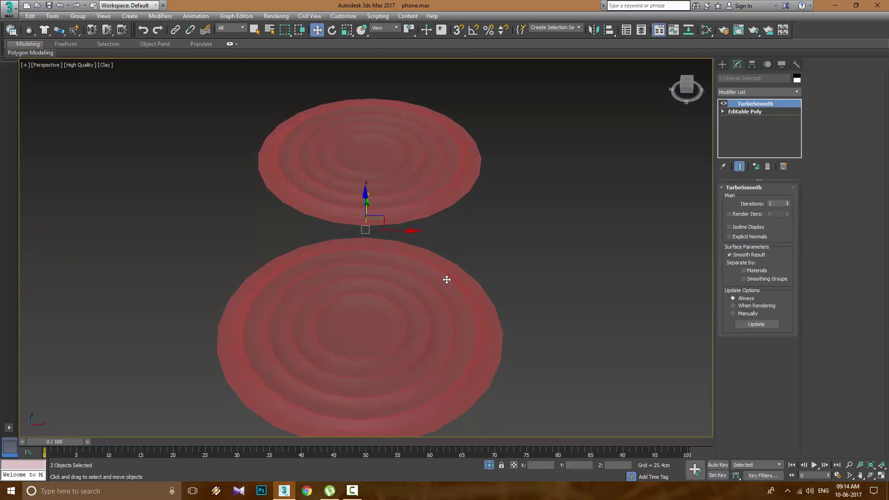
# Show edged faces, select the upper disc's outer border at Editable Poly level and extend it outward by scaling to 110%.
pyautogui.click(447, 280)
pyautogui.press('F4')
pyautogui.click(745, 112)
pyautogui.click(461, 187)
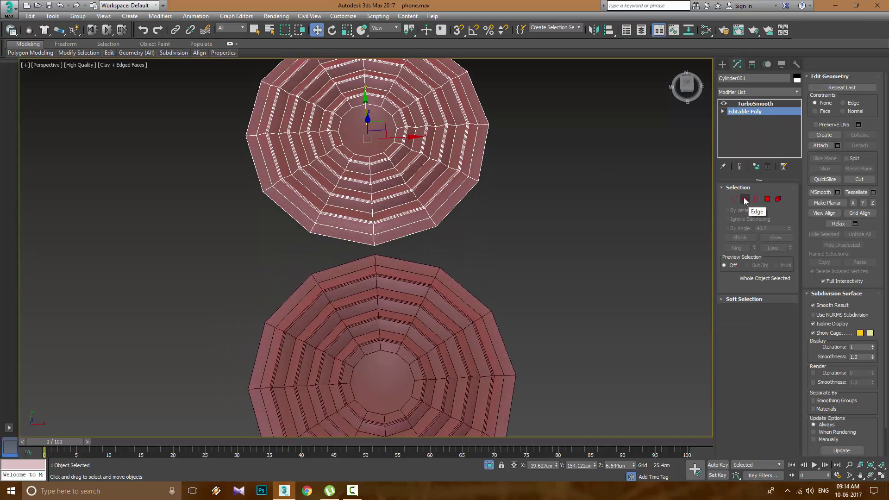
pyautogui.click(756, 199)
pyautogui.click(457, 204)
pyautogui.scroll(1, 457, 204)
pyautogui.press('q')
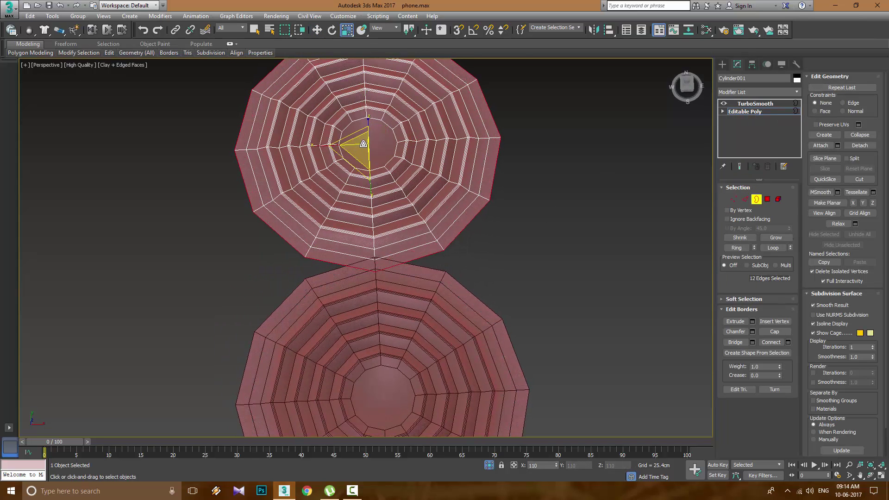
pyautogui.moveTo(364, 144); pyautogui.dragTo(366, 120, button='middle')
# Extend the disc's outer border further with scaled copies, adding narrow concentric rings until the two discs clearly overlap.
pyautogui.press('3')
pyautogui.press('w')
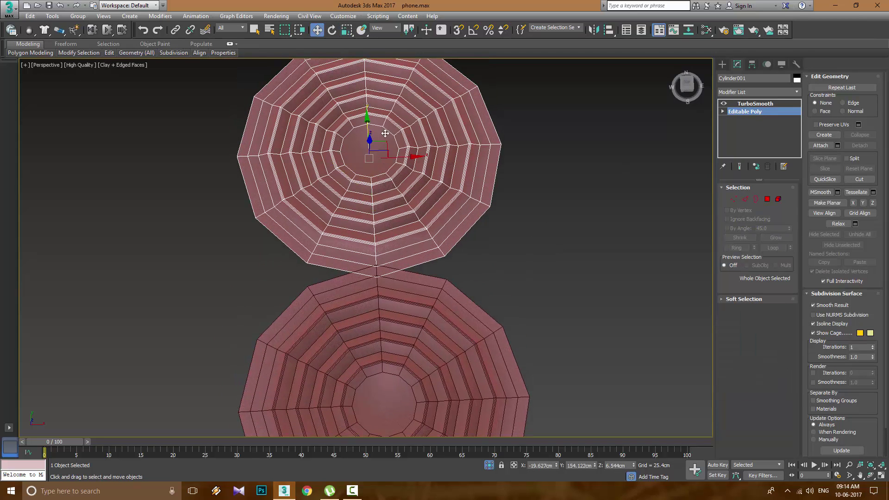
pyautogui.press('3')
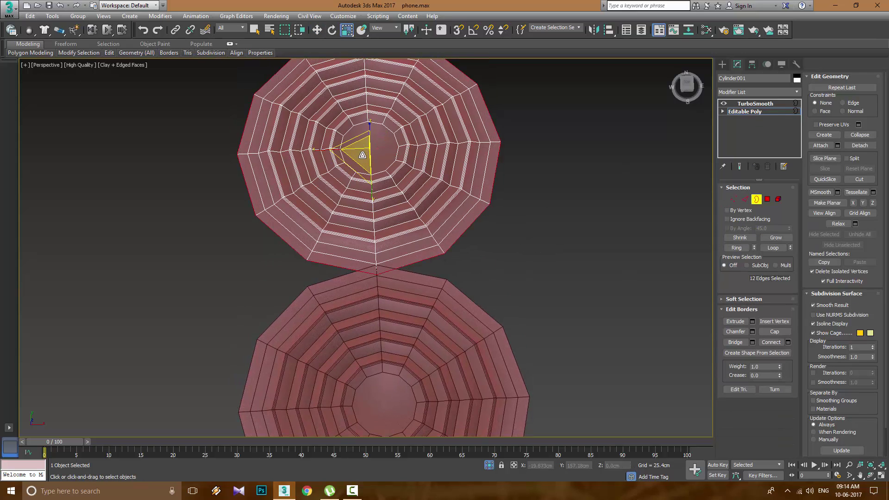
pyautogui.moveTo(363, 154); pyautogui.dragTo(364, 144)
pyautogui.scroll(-3, 537, 222)
pyautogui.scroll(8, 509, 227)
# Select three alternating edge loops in the added outer rings and offset them along Z to continue the ridges.
pyautogui.press('2')
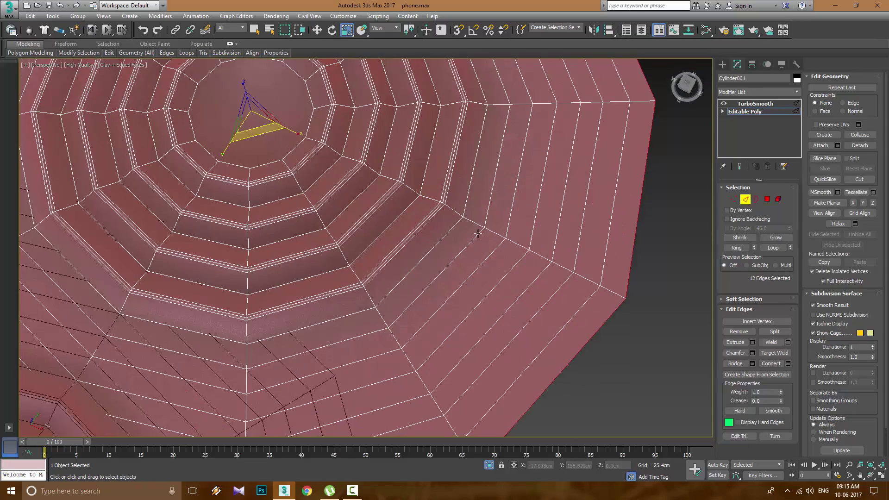
pyautogui.scroll(-4, 531, 298)
pyautogui.scroll(4, 485, 250)
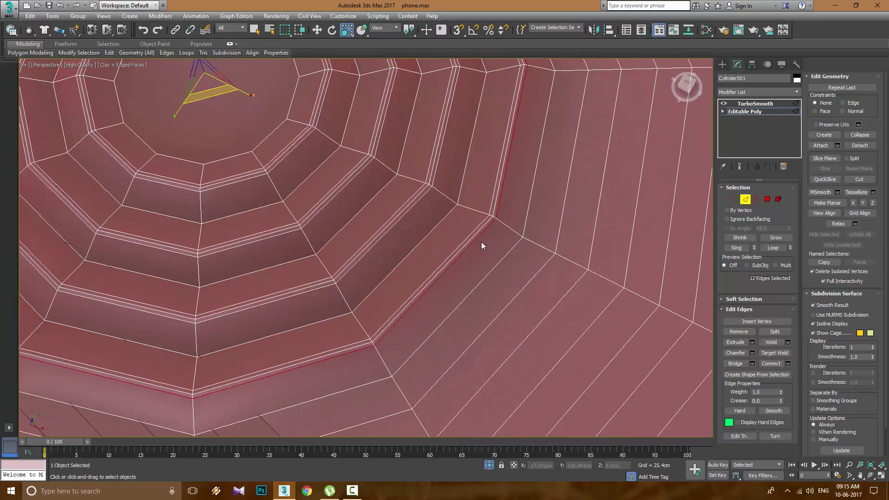
pyautogui.scroll(-3, 491, 260)
pyautogui.scroll(4, 521, 286)
pyautogui.press('w')
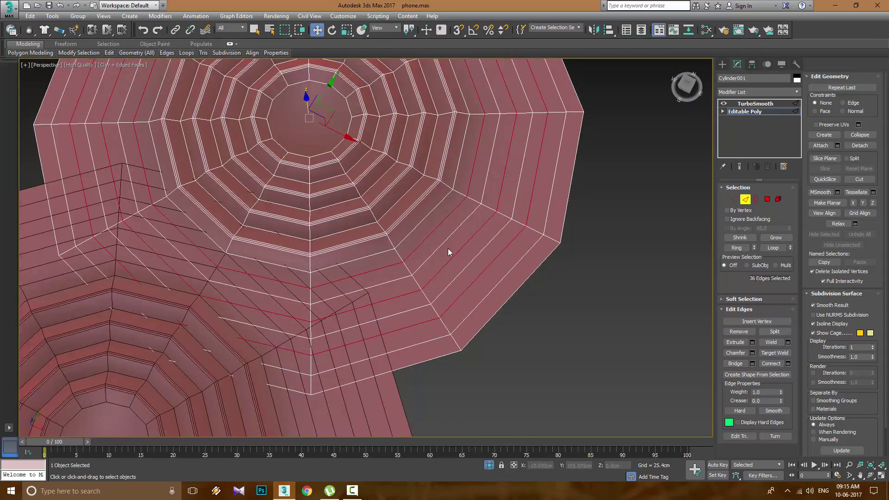
pyautogui.keyDown('alt'); pyautogui.moveTo(451, 252); pyautogui.dragTo(442, 320, button='middle'); pyautogui.keyUp('alt')
pyautogui.scroll(3, 320, 207)
pyautogui.scroll(-3, 320, 207)
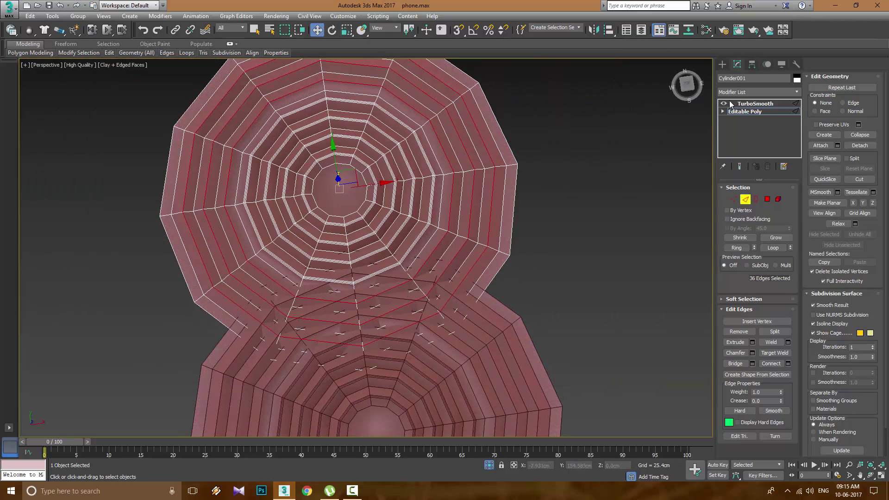
# Convert both discs to Editable Poly, removing their TurboSmooth modifiers.
pyautogui.rightClick(500, 192)
pyautogui.click(536, 264)
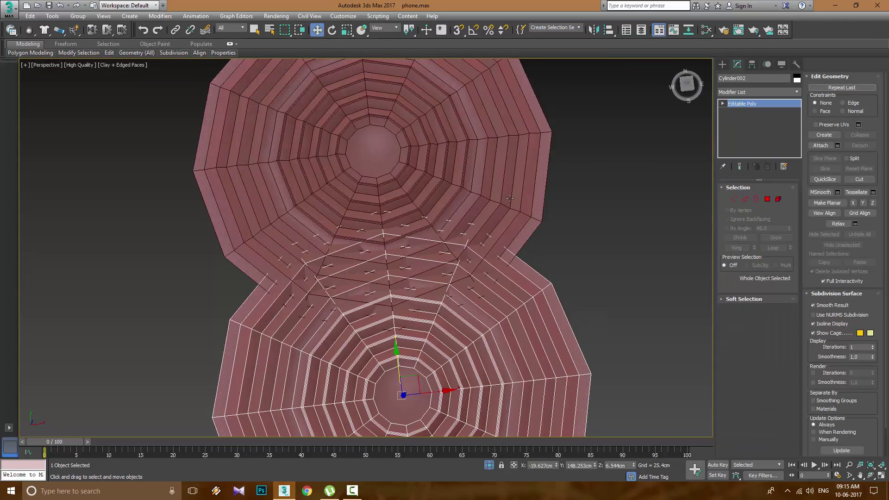
pyautogui.click(510, 198)
# Cut the upper disc straight across between the two notches of the overlap and delete its polygons beyond the cut.
pyautogui.press('4')
pyautogui.press('w')
pyautogui.keyDown('alt'); pyautogui.moveTo(588, 232); pyautogui.dragTo(353, 244, button='middle'); pyautogui.keyUp('alt')
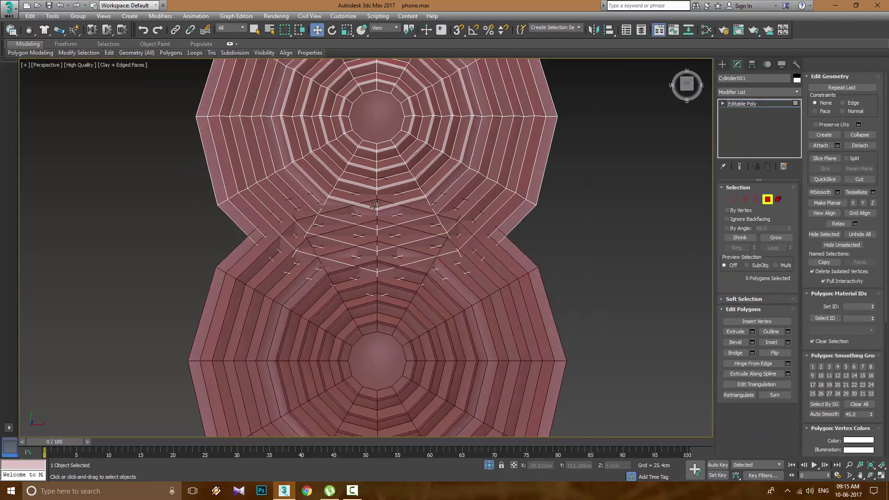
pyautogui.scroll(6, 353, 244)
pyautogui.scroll(-5, 348, 246)
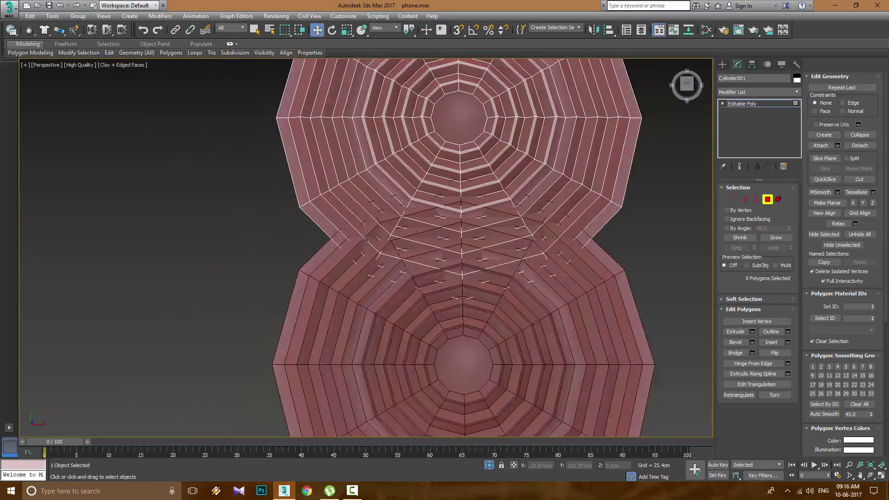
pyautogui.scroll(2, 523, 301)
pyautogui.scroll(2, 199, 229)
pyautogui.click(199, 229)
pyautogui.scroll(-5, 349, 255)
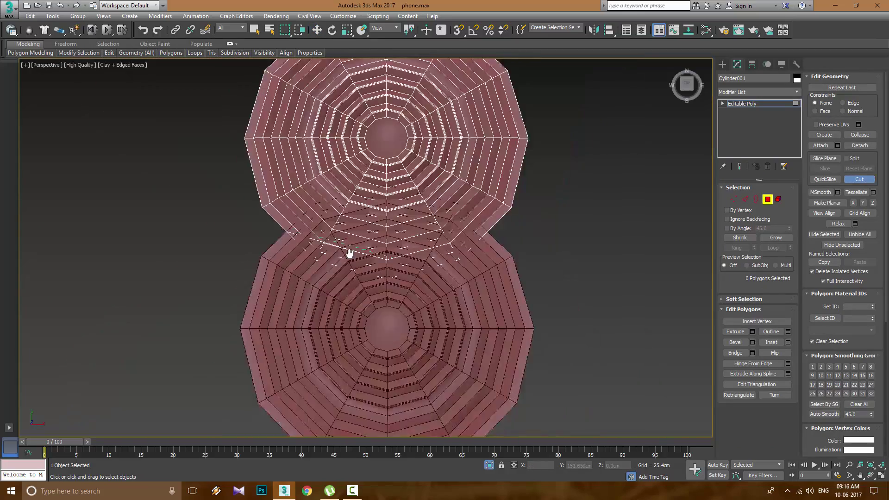
pyautogui.scroll(5, 446, 197)
pyautogui.scroll(-5, 505, 209)
pyautogui.moveTo(672, 259); pyautogui.dragTo(204, 211)
pyautogui.scroll(4, 444, 212)
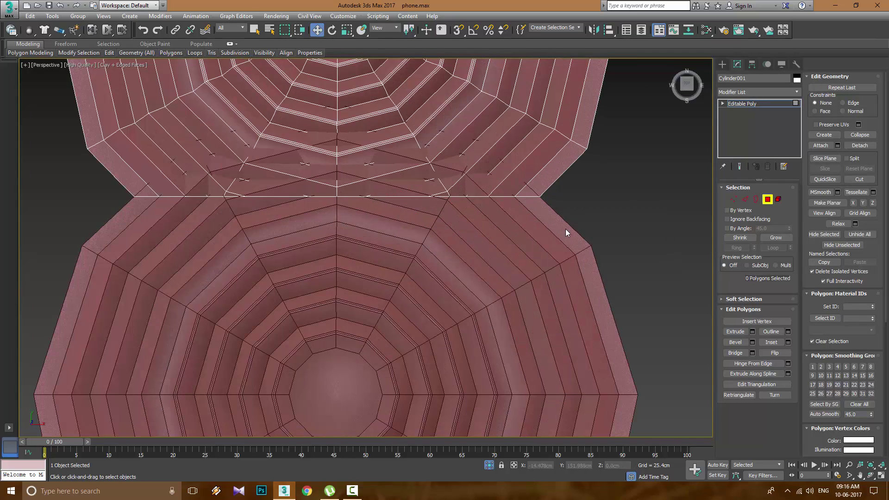
# Cut the lower disc along the same straight line and delete its polygons that overlap the upper disc.
pyautogui.click(565, 229)
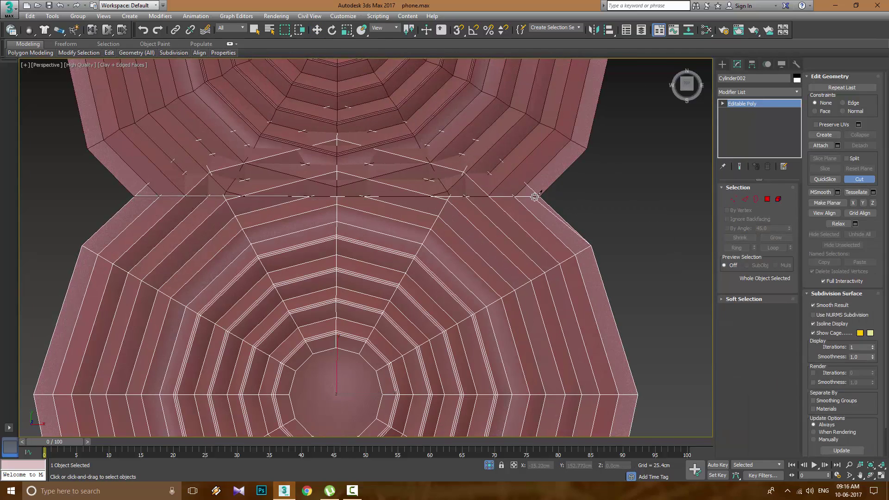
pyautogui.press('4')
pyautogui.scroll(-2, 461, 183)
pyautogui.click(654, 223)
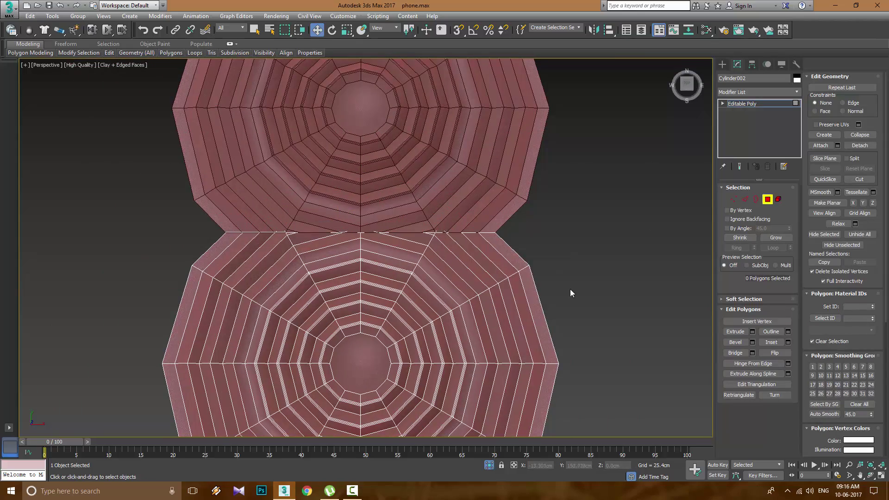
# Leave polygon editing, select the upper disc and attach the lower disc to it.
pyautogui.click(767, 200)
pyautogui.click(496, 199)
pyautogui.rightClick(490, 191)
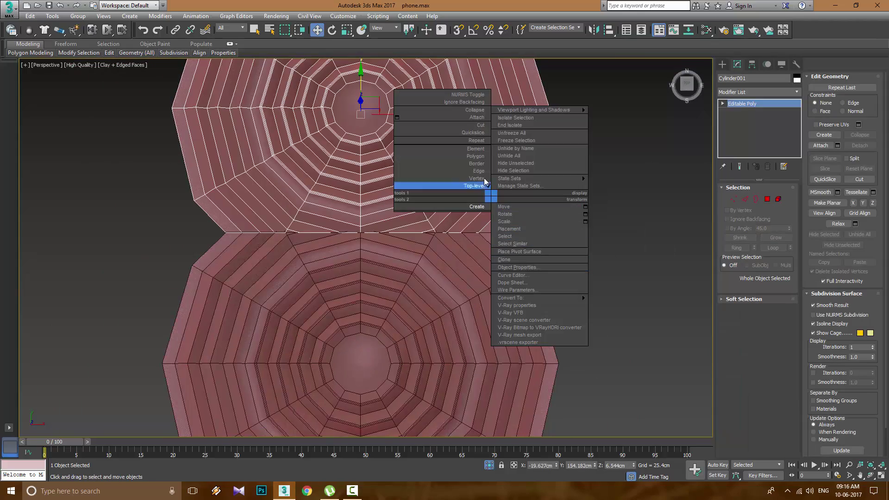
pyautogui.click(582, 176)
pyautogui.click(462, 290)
# Try to weld all the vertices along the seam between the two discs with a 0.113 cm threshold.
pyautogui.click(734, 199)
pyautogui.scroll(2, 657, 236)
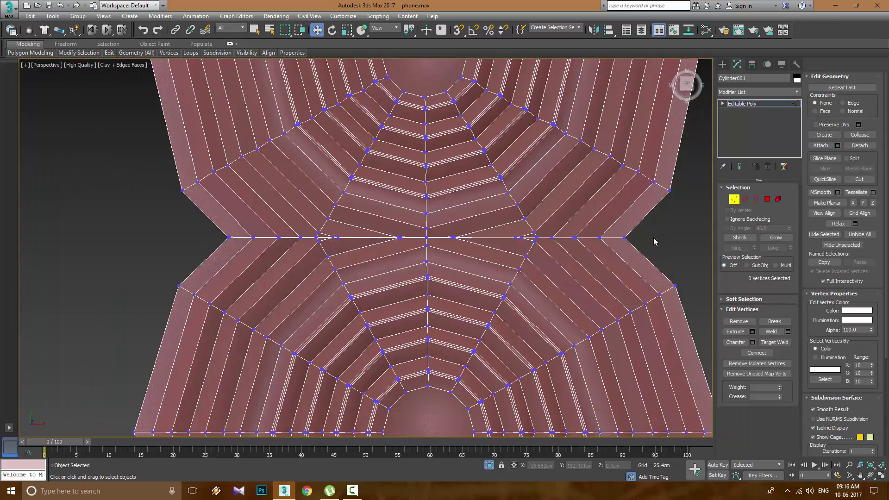
pyautogui.scroll(2, 238, 247)
pyautogui.click(788, 332)
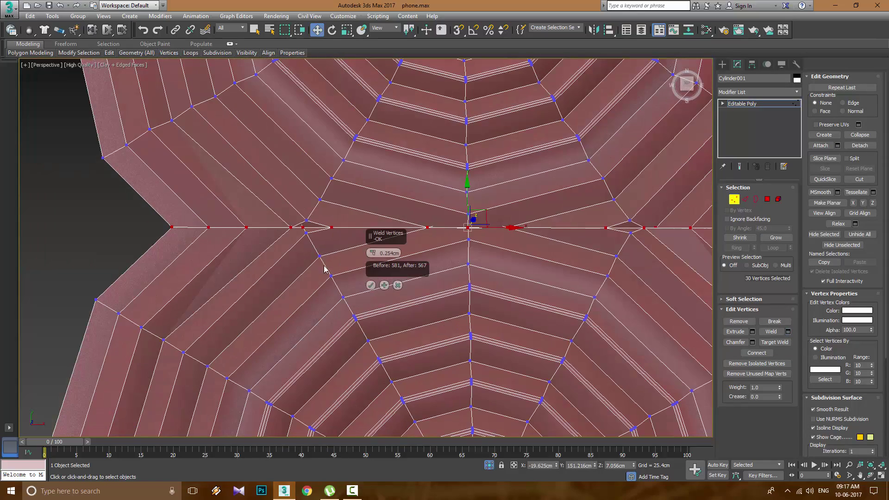
pyautogui.moveTo(373, 252); pyautogui.dragTo(373, 254)
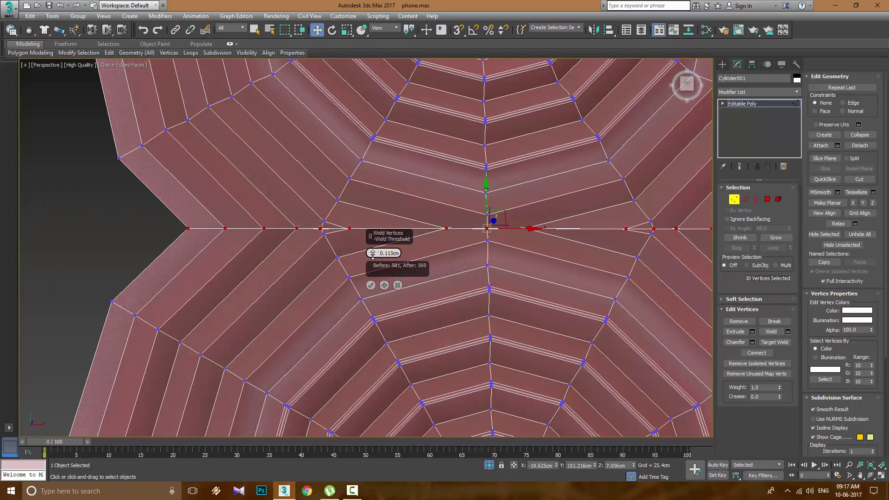
pyautogui.click(371, 285)
# Weld the overlapping vertex pairs along the outer ends of the seam.
pyautogui.moveTo(370, 285); pyautogui.dragTo(579, 231, button='middle')
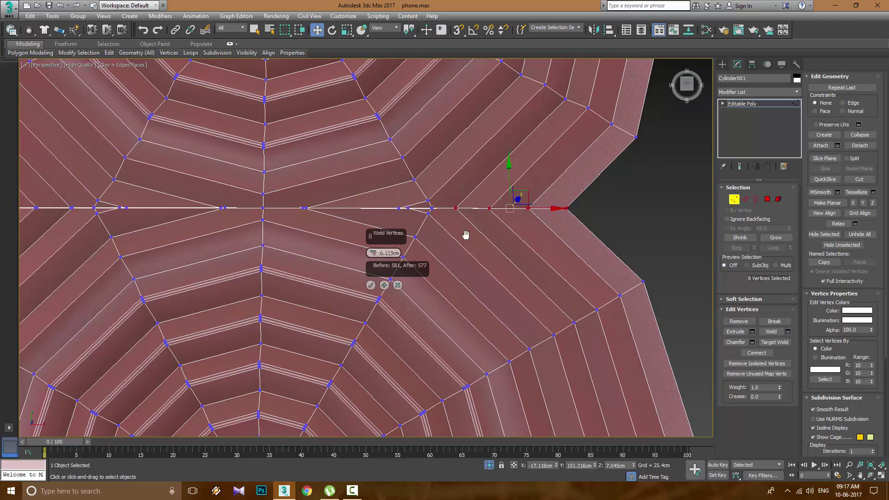
pyautogui.moveTo(467, 234); pyautogui.dragTo(326, 260, button='middle')
pyautogui.scroll(3, 278, 238)
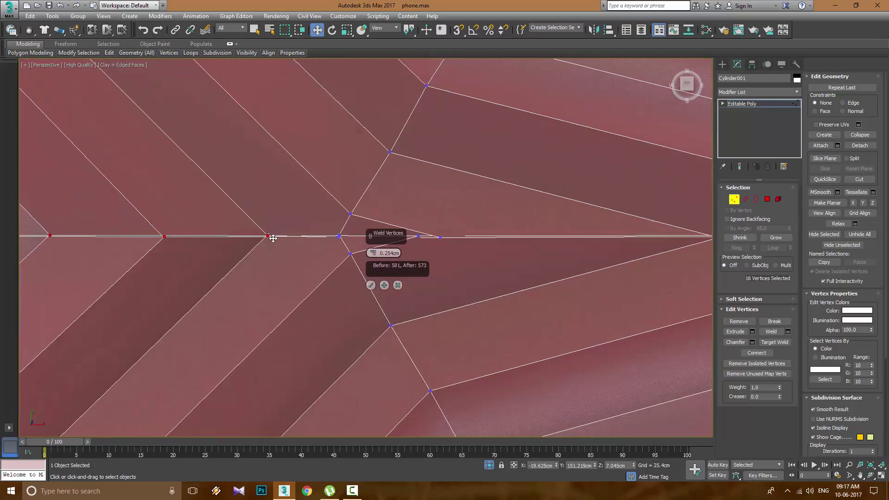
pyautogui.click(244, 253)
pyautogui.click(241, 245)
pyautogui.scroll(2, 243, 250)
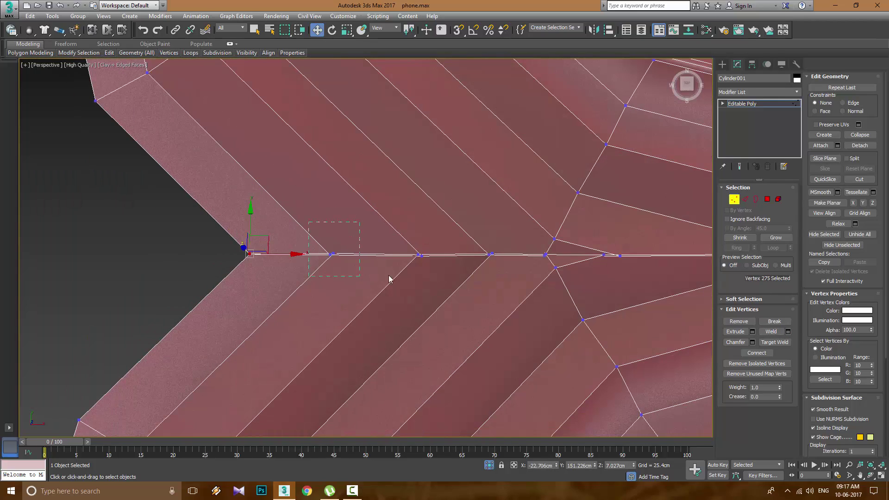
# Try to weld the remaining seam vertex near the ring junction with a 4.192 cm threshold and check its neighbours.
pyautogui.click(788, 332)
pyautogui.moveTo(634, 276); pyautogui.dragTo(574, 269, button='middle')
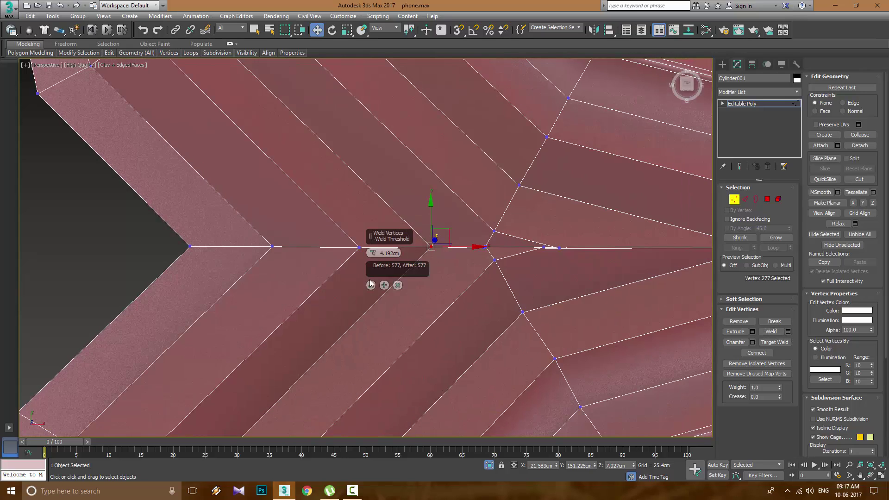
pyautogui.click(371, 284)
pyautogui.scroll(1, 431, 245)
pyautogui.moveTo(440, 232); pyautogui.dragTo(463, 254)
pyautogui.scroll(-1, 467, 232)
pyautogui.scroll(1, 383, 249)
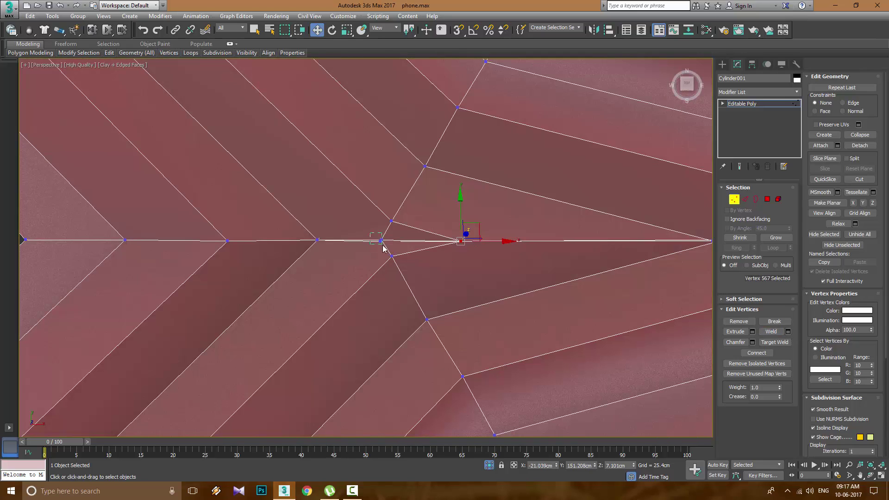
# Pull one vertex at the seam's ring junction up by 0.271 cm along Z to check for unwelded duplicates.
pyautogui.click(778, 343)
pyautogui.keyDown('alt'); pyautogui.moveTo(417, 266); pyautogui.dragTo(394, 250, button='middle'); pyautogui.keyUp('alt')
pyautogui.rightClick(298, 332)
pyautogui.click(334, 340)
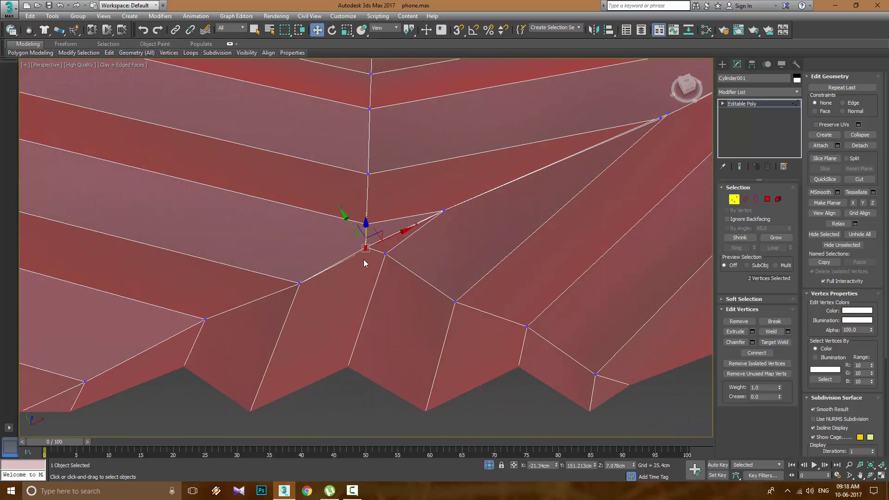
pyautogui.click(735, 200)
pyautogui.moveTo(381, 254); pyautogui.dragTo(359, 234)
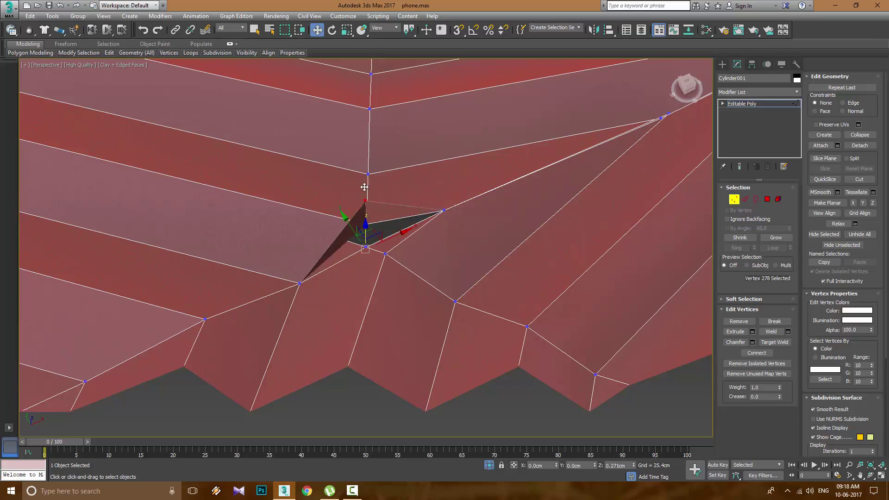
# Inspect the seam's junction from below and above for unwelded vertices and stray polygons.
pyautogui.keyDown('alt'); pyautogui.moveTo(376, 233); pyautogui.dragTo(482, 229, button='middle'); pyautogui.keyUp('alt')
pyautogui.press('4')
pyautogui.scroll(5, 560, 249)
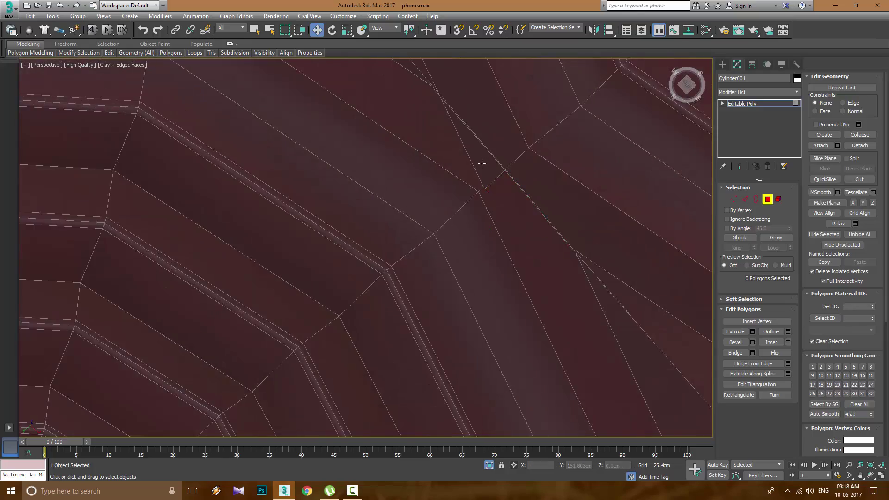
pyautogui.scroll(-5, 476, 165)
pyautogui.keyDown('alt'); pyautogui.moveTo(477, 165); pyautogui.dragTo(747, 208, button='middle'); pyautogui.keyUp('alt')
pyautogui.press('1')
pyautogui.scroll(5, 379, 201)
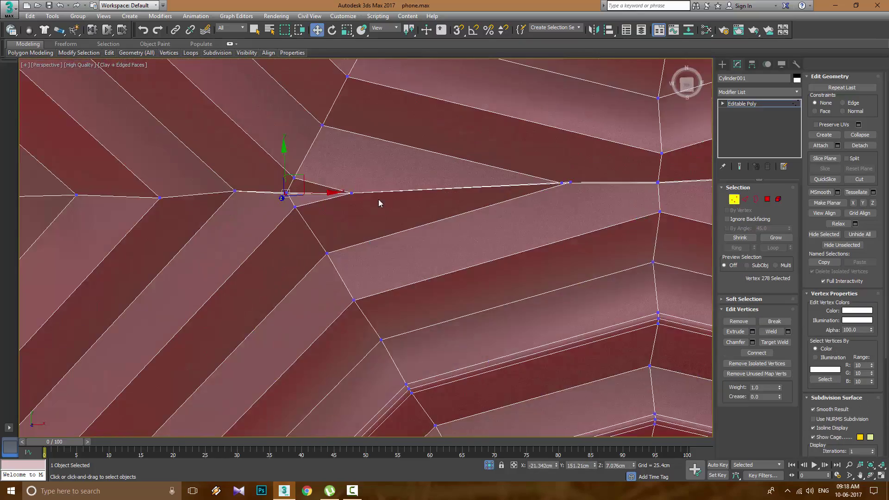
pyautogui.keyDown('alt'); pyautogui.moveTo(379, 200); pyautogui.dragTo(306, 198, button='middle'); pyautogui.keyUp('alt')
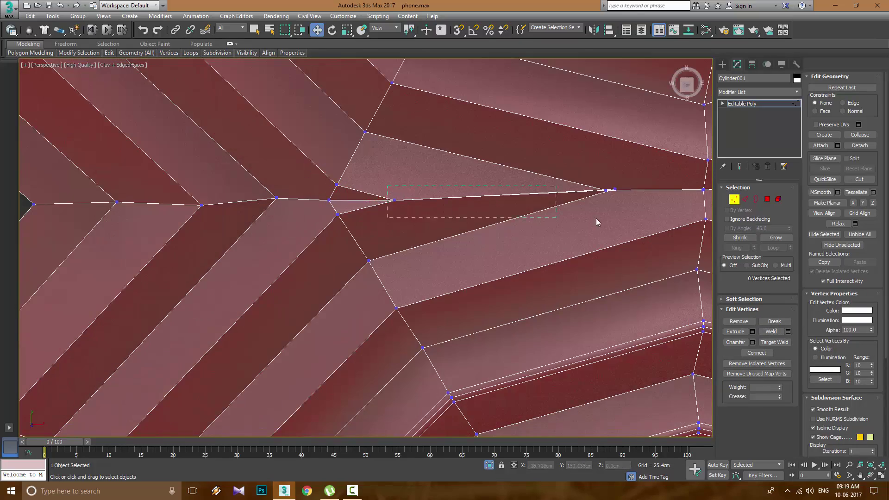
# Weld the remaining overlapping vertex pairs along the seam between the two discs and check the seam out to its end.
pyautogui.moveTo(597, 218); pyautogui.dragTo(599, 221)
pyautogui.moveTo(621, 269); pyautogui.dragTo(417, 270, button='middle')
pyautogui.click(500, 190)
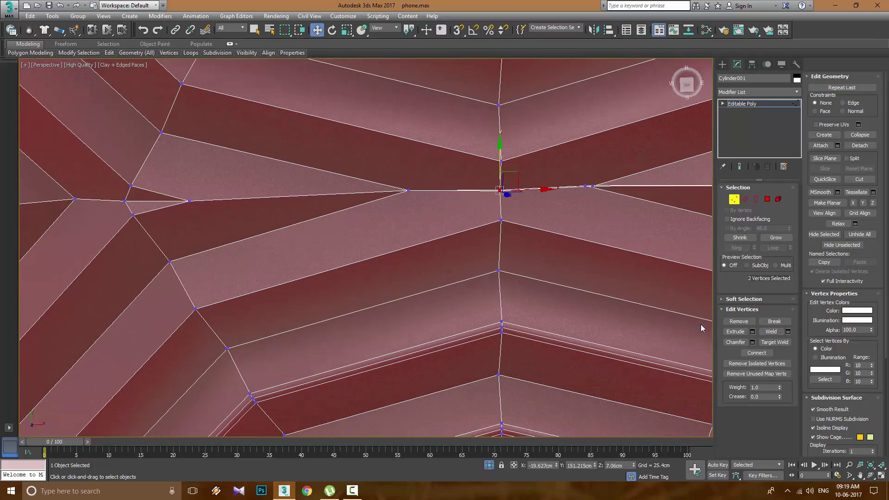
pyautogui.moveTo(609, 207); pyautogui.dragTo(608, 207)
pyautogui.keyDown('alt'); pyautogui.moveTo(608, 207); pyautogui.dragTo(505, 200, button='middle'); pyautogui.keyUp('alt')
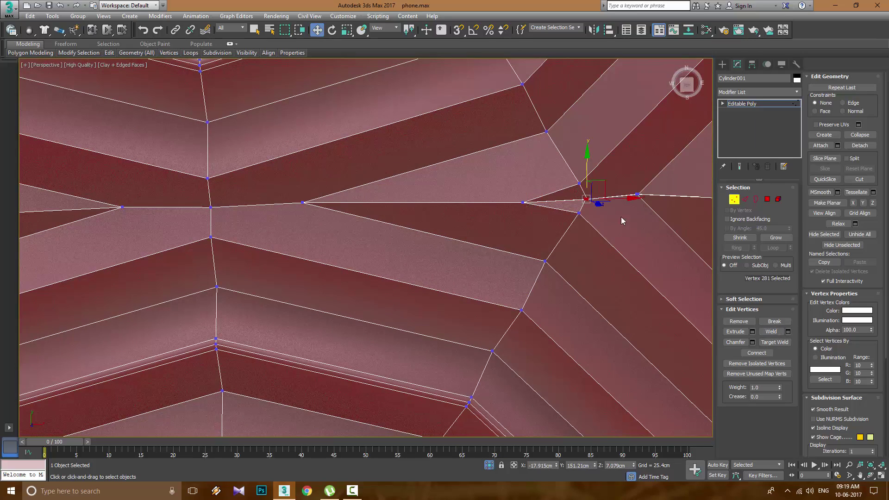
pyautogui.click(638, 193)
pyautogui.scroll(-5, 563, 214)
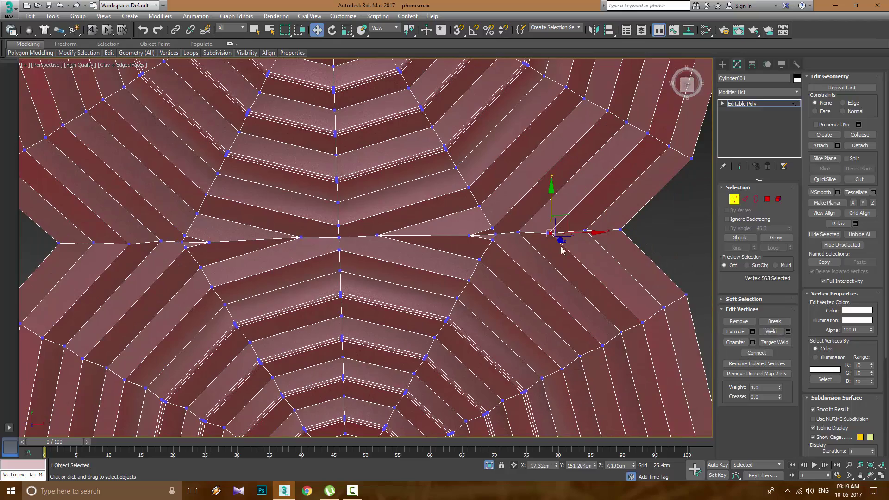
pyautogui.scroll(-5, 667, 259)
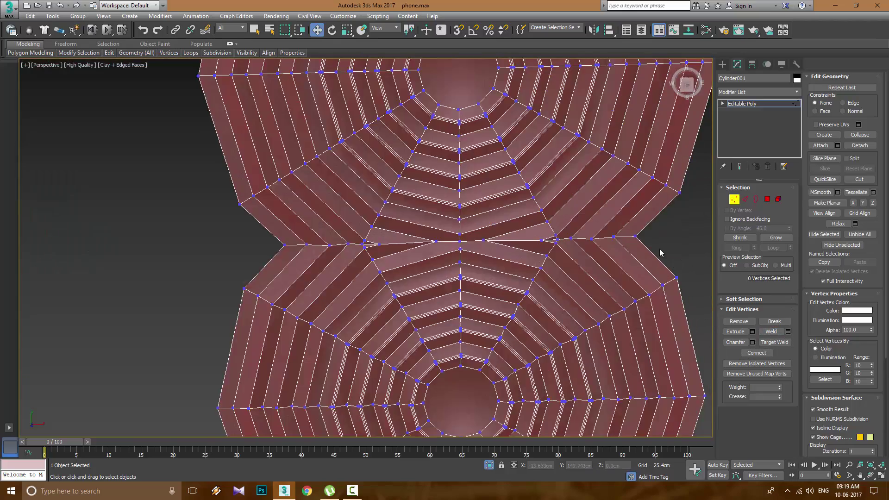
pyautogui.scroll(3, 660, 249)
pyautogui.scroll(-4, 658, 227)
# Apply a TurboSmooth modifier with 2 iterations to the joined discs and view the result shaded without edges.
pyautogui.click(759, 103)
pyautogui.click(783, 92)
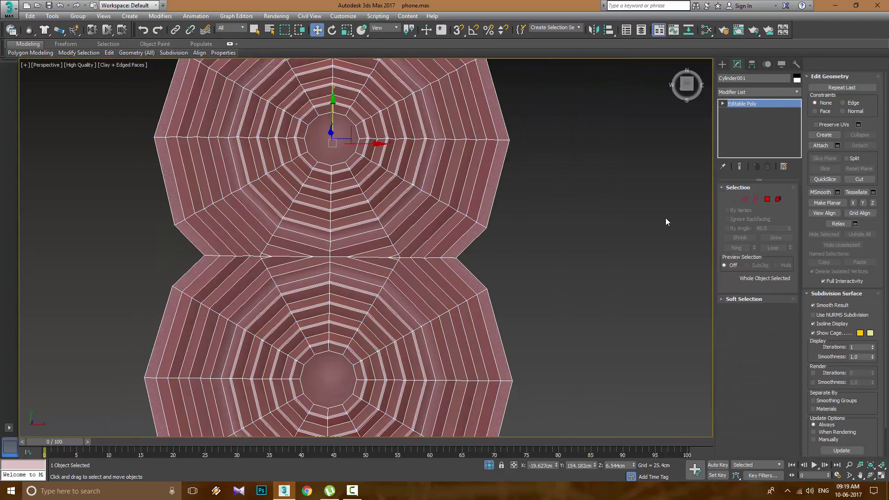
pyautogui.click(764, 91)
pyautogui.scroll(-5, 764, 232)
pyautogui.click(746, 324)
pyautogui.press('F4')
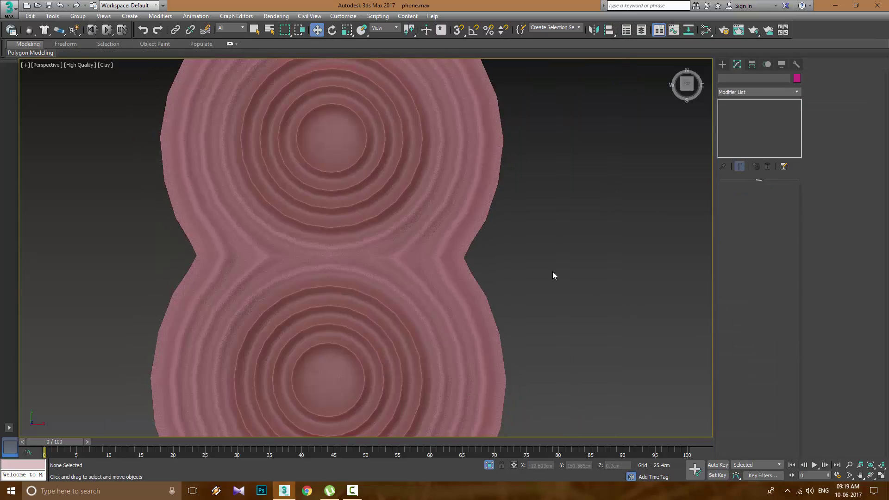
pyautogui.moveTo(552, 271); pyautogui.dragTo(667, 271, button='middle')
pyautogui.scroll(-3, 589, 232)
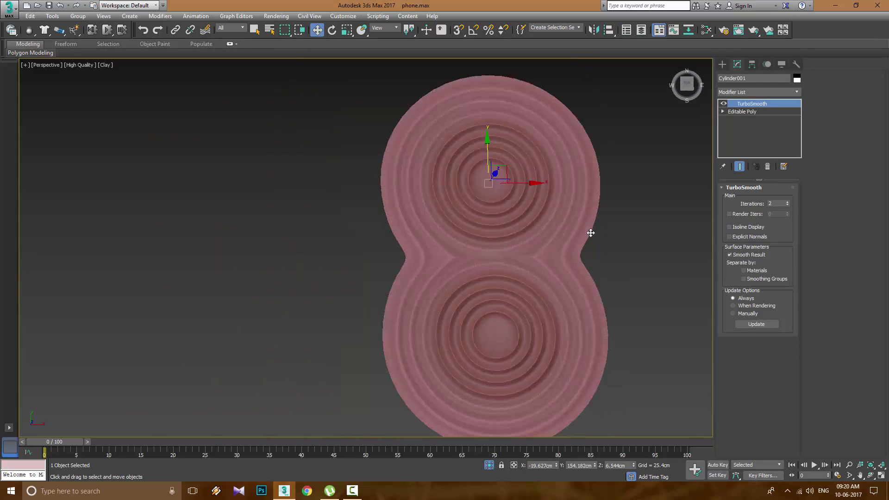
# Select the paired support edge loops beside the circular ridges of both discs in the Editable Poly and remove them.
pyautogui.scroll(6, 590, 232)
pyautogui.click(742, 111)
pyautogui.press('2')
pyautogui.press('F4')
pyautogui.scroll(2, 590, 271)
pyautogui.click(590, 271)
pyautogui.scroll(3, 597, 251)
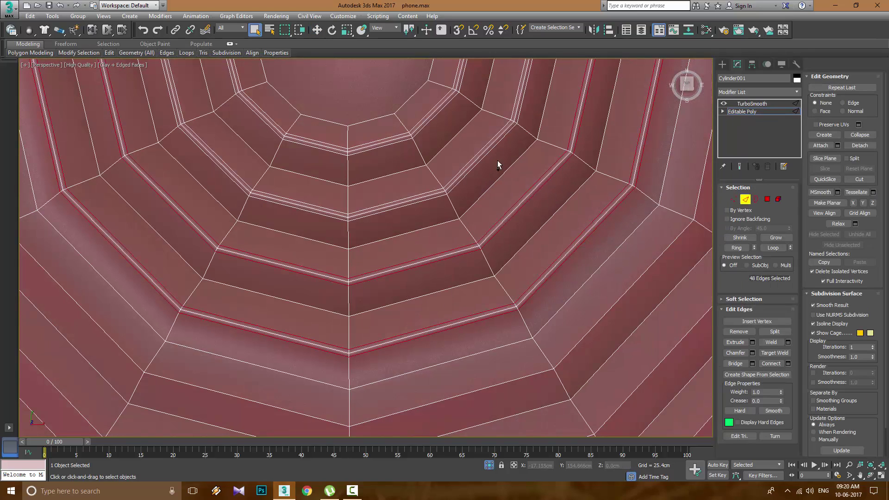
pyautogui.scroll(-3, 424, 116)
pyautogui.scroll(3, 489, 239)
pyautogui.doubleClick(489, 239)
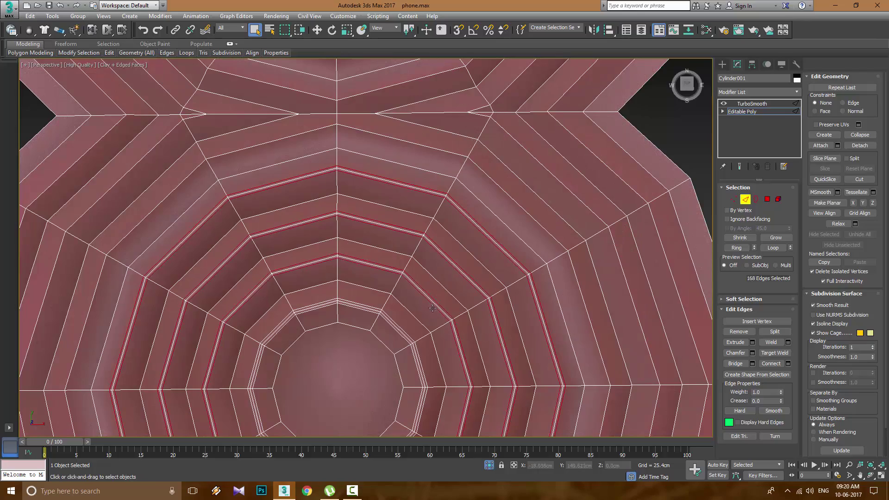
# Check the smoothed discs, exit isolation to show the whole phone from the Top view, and disable TurboSmooth on the discs.
pyautogui.scroll(-3, 595, 234)
pyautogui.click(752, 104)
pyautogui.scroll(-2, 595, 278)
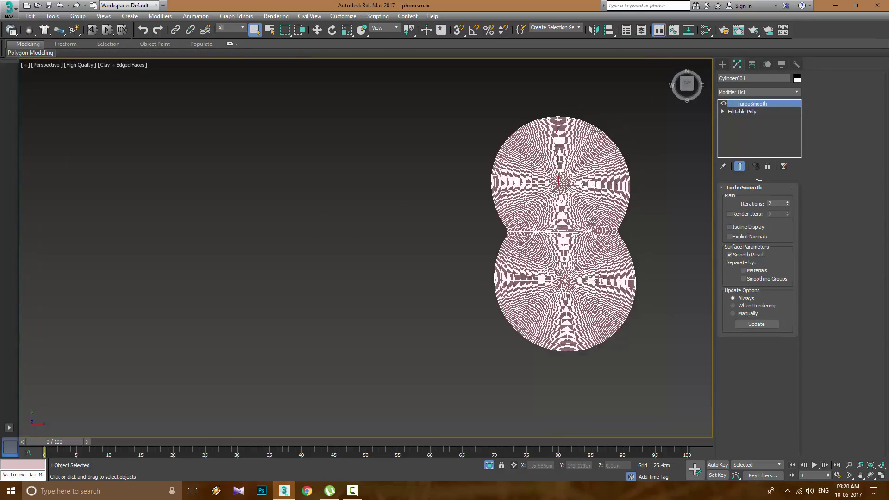
pyautogui.scroll(6, 546, 261)
pyautogui.press('F4')
pyautogui.scroll(-5, 545, 261)
pyautogui.click(489, 465)
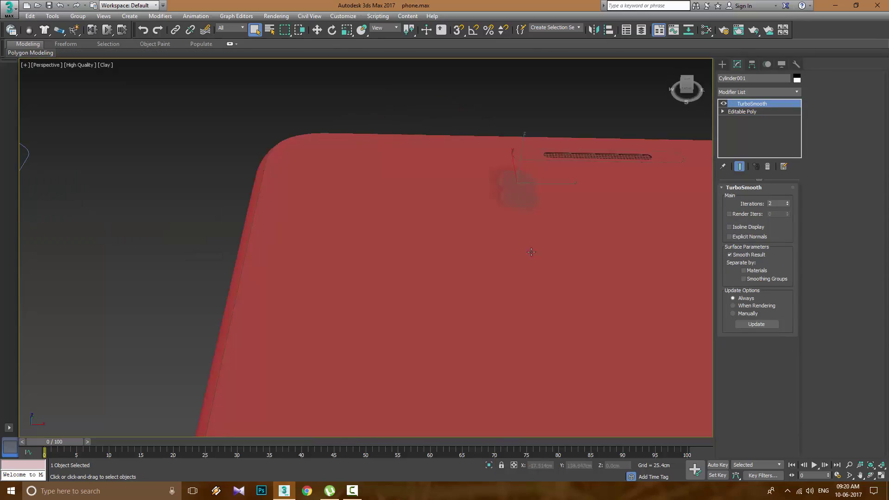
pyautogui.hotkey('ctrl', 'backspace')
pyautogui.click(724, 103)
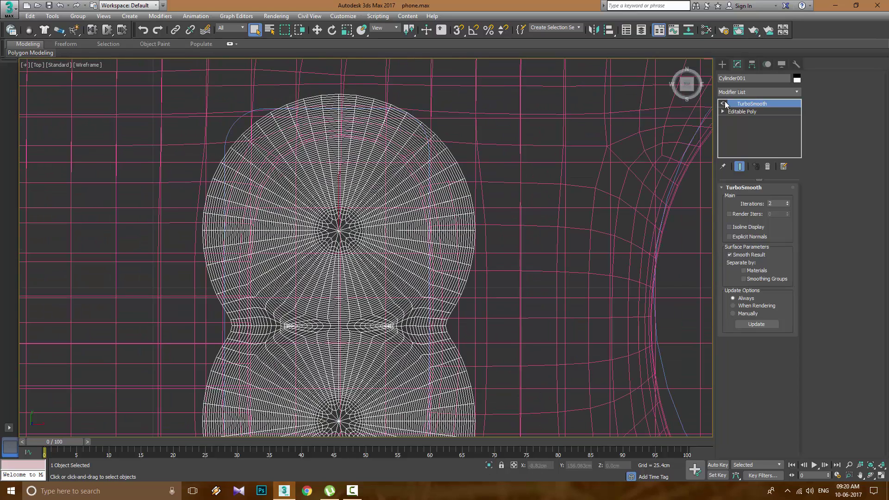
pyautogui.click(725, 104)
# Cut a straight edge down the left side of the joined discs in the Top view and isolate the object.
pyautogui.moveTo(278, 249); pyautogui.dragTo(354, 191, button='middle')
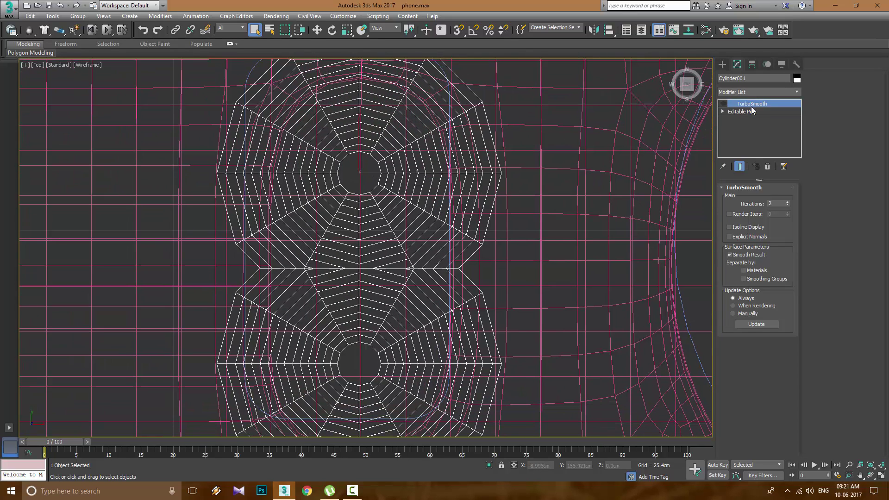
pyautogui.click(742, 112)
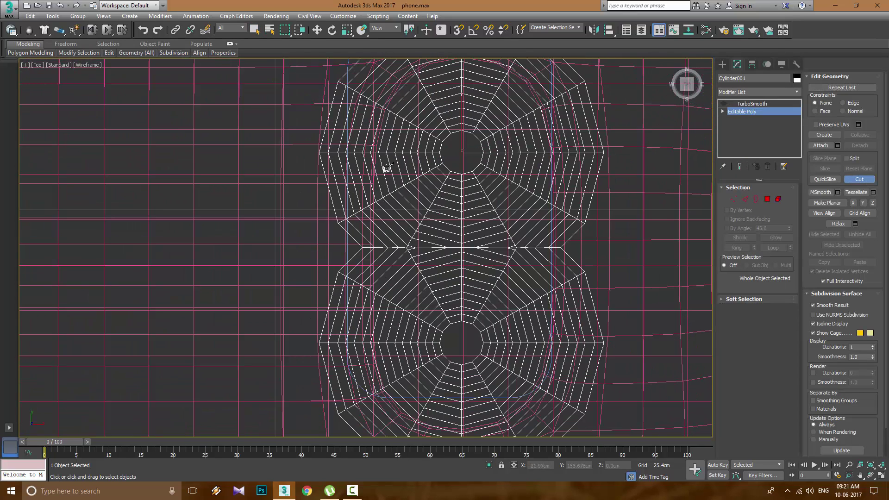
pyautogui.moveTo(381, 159); pyautogui.dragTo(357, 150, button='middle')
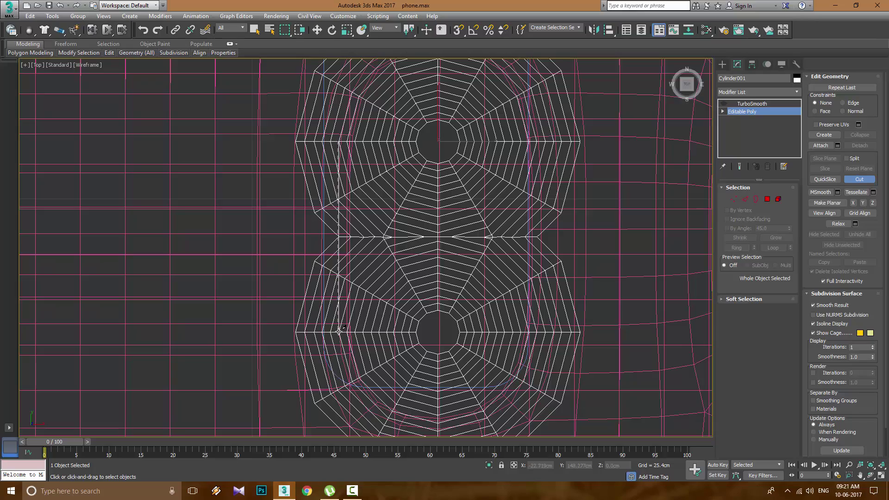
pyautogui.press('p')
pyautogui.press('t')
pyautogui.press('p')
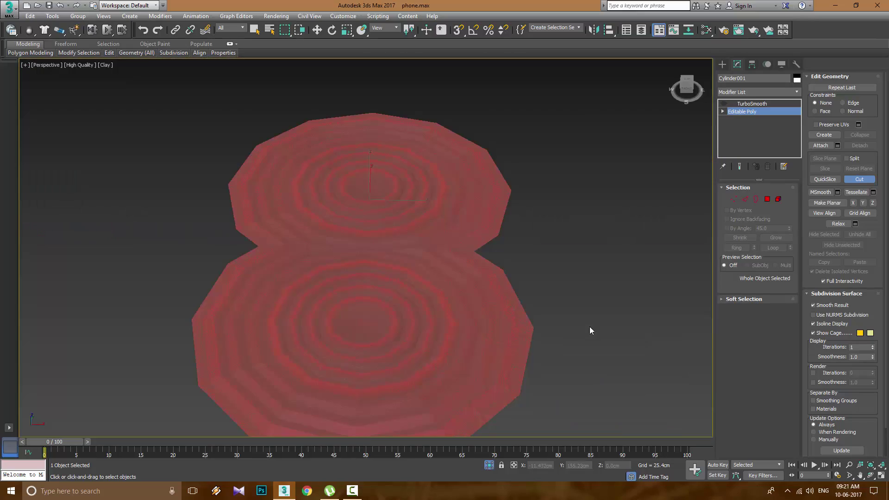
# Cut a matching straight edge down the right side of the joined discs, from the upper disc's spoke to the lower disc's.
pyautogui.scroll(3, 590, 326)
pyautogui.keyDown('alt'); pyautogui.moveTo(493, 296); pyautogui.dragTo(452, 155, button='middle'); pyautogui.keyUp('alt')
pyautogui.keyDown('alt'); pyautogui.moveTo(282, 145); pyautogui.dragTo(333, 128, button='middle'); pyautogui.keyUp('alt')
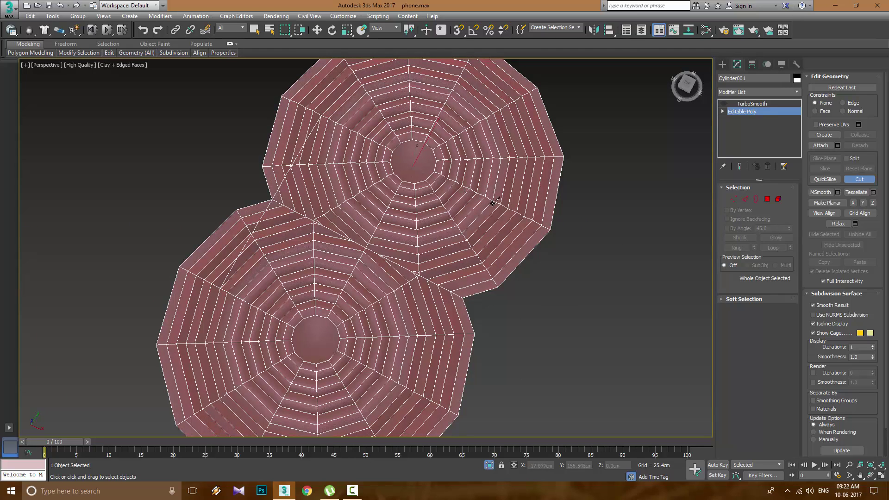
pyautogui.moveTo(415, 379); pyautogui.dragTo(376, 290, button='middle')
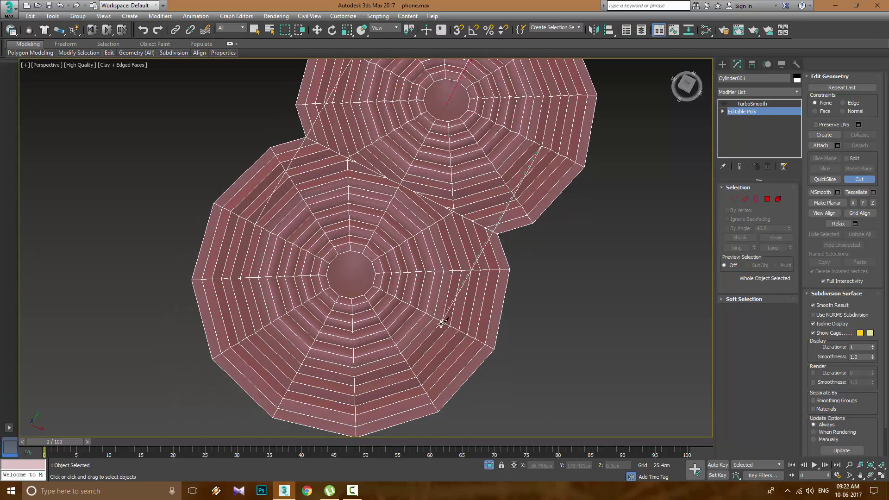
# Delete the polygons outside the straight cuts on both long sides of the joined discs.
pyautogui.scroll(-5, 519, 318)
pyautogui.click(768, 199)
pyautogui.press('t')
pyautogui.moveTo(560, 90); pyautogui.dragTo(499, 301)
pyautogui.press('Delete')
pyautogui.scroll(-2, 529, 328)
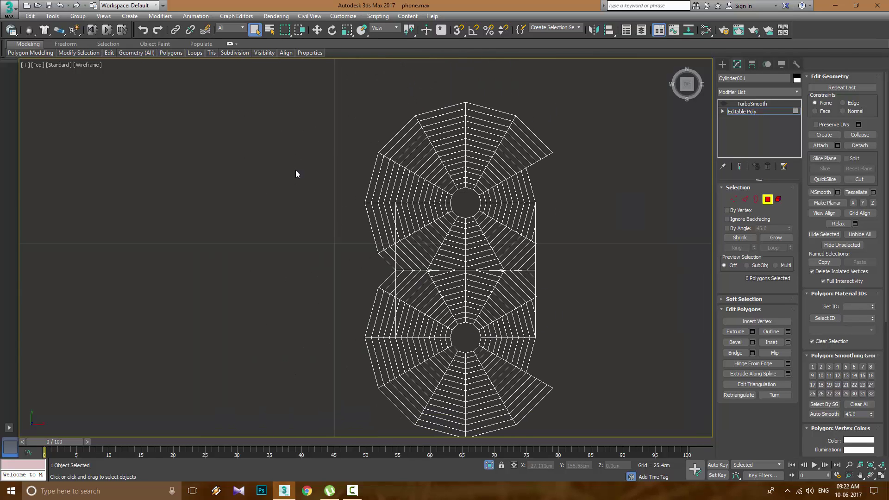
pyautogui.moveTo(395, 385); pyautogui.dragTo(394, 384)
pyautogui.press('Delete')
pyautogui.moveTo(569, 433); pyautogui.dragTo(602, 356, button='middle')
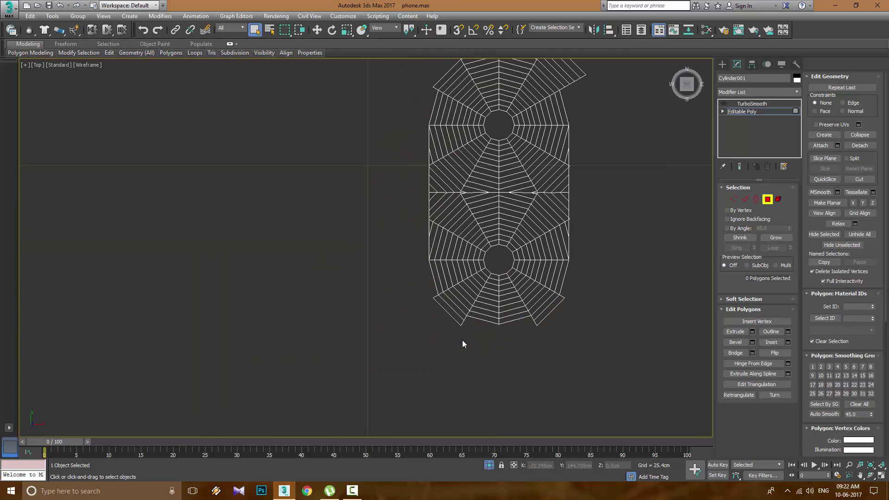
# Delete the leftover outer ring polygons at both rounded ends and the tiny stray polygon on the straight side.
pyautogui.moveTo(585, 342); pyautogui.dragTo(563, 324)
pyautogui.press('Delete')
pyautogui.moveTo(575, 357); pyautogui.dragTo(515, 349)
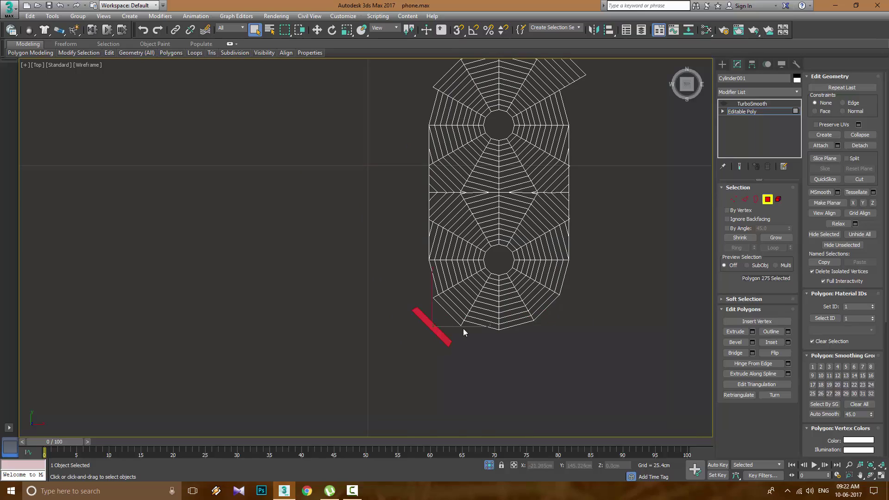
pyautogui.press('Delete')
pyautogui.moveTo(599, 101); pyautogui.dragTo(562, 239, button='middle')
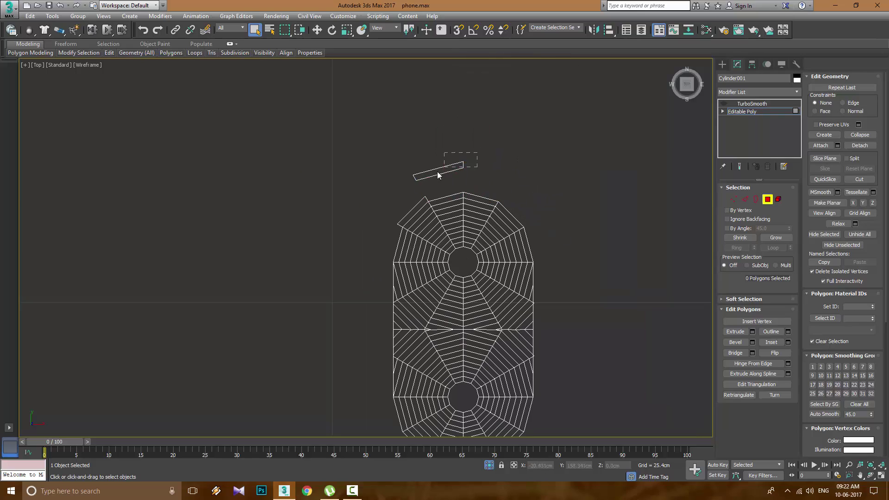
pyautogui.moveTo(438, 175); pyautogui.dragTo(437, 175)
pyautogui.scroll(-2, 438, 175)
pyautogui.scroll(8, 402, 241)
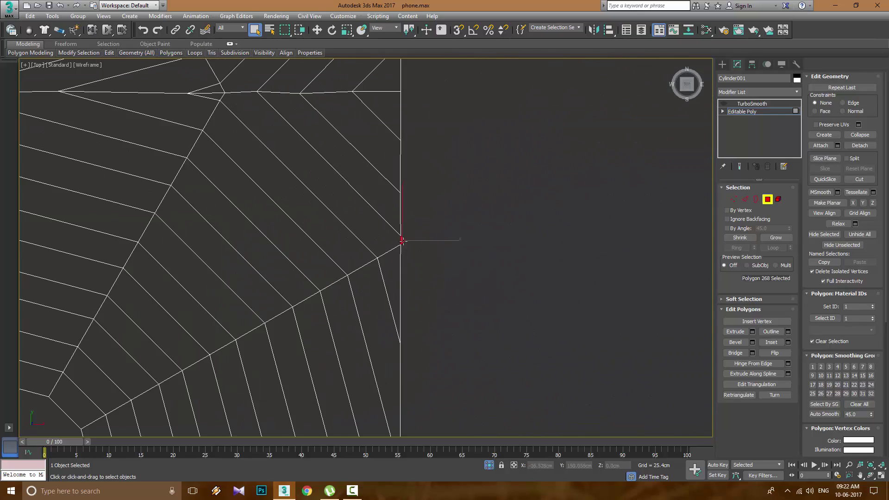
pyautogui.scroll(-8, 402, 241)
# Weld the duplicate vertices where the diagonal spokes meet the straight sides.
pyautogui.press('1')
pyautogui.scroll(3, 457, 209)
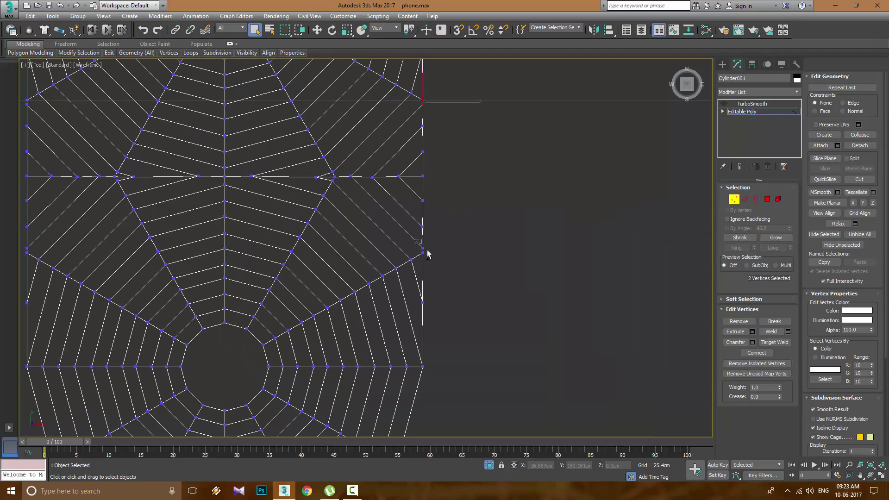
pyautogui.scroll(-4, 500, 307)
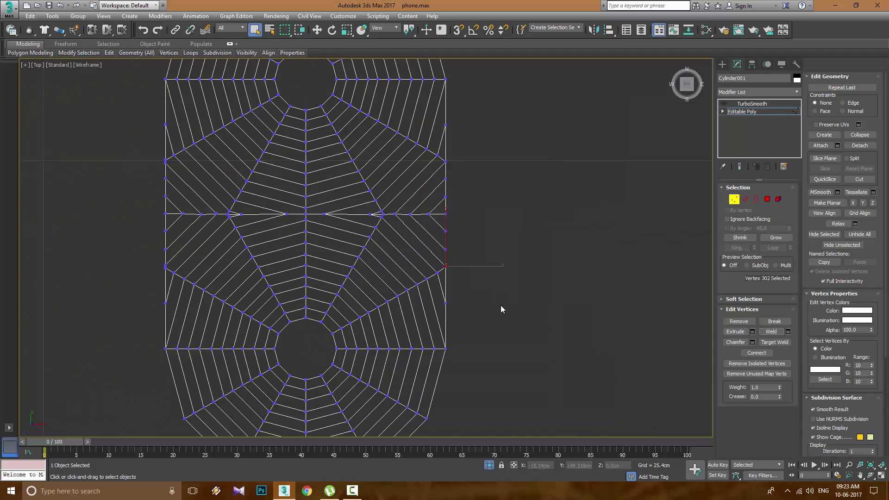
pyautogui.scroll(5, 597, 318)
pyautogui.scroll(-1, 373, 201)
pyautogui.scroll(-5, 435, 193)
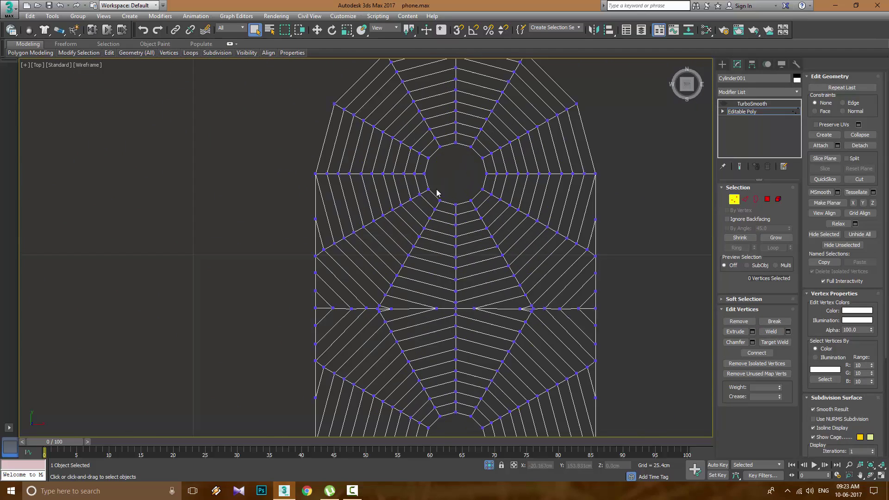
# Try to extend the outer border outward with a scaled copy, and inspect the new rim strip in perspective.
pyautogui.press('3')
pyautogui.click(583, 219)
pyautogui.scroll(-3, 589, 223)
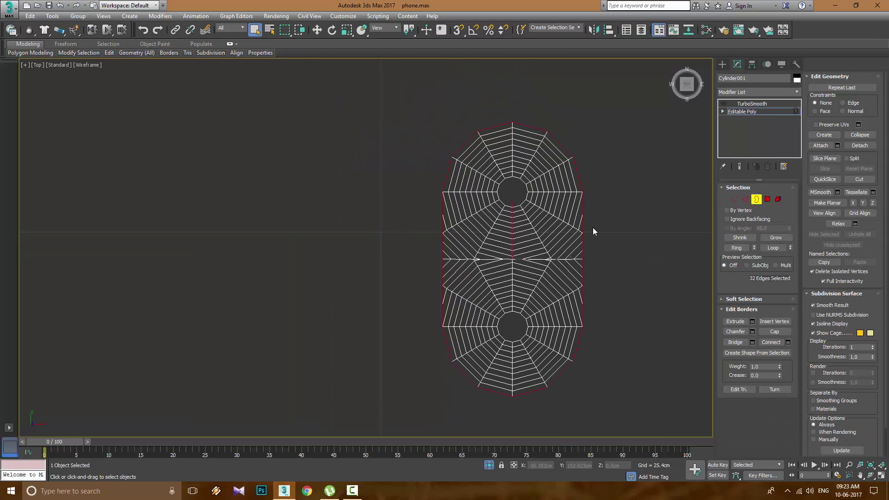
pyautogui.scroll(3, 593, 227)
pyautogui.press('r')
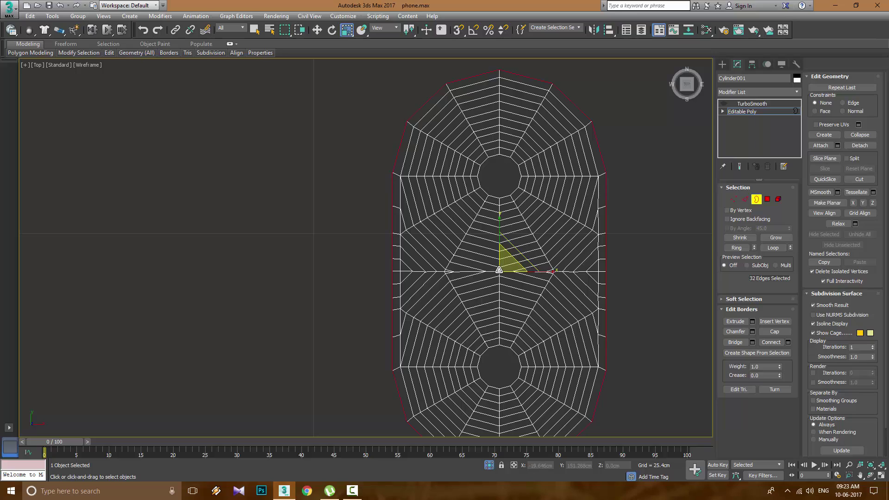
pyautogui.press('p')
pyautogui.moveTo(504, 298)
pyautogui.keyDown('alt'); pyautogui.mouseDown(button='middle')
pyautogui.moveTo(452, 221)
pyautogui.moveTo(450, 278)
pyautogui.mouseUp(button='middle'); pyautogui.keyUp('alt')
pyautogui.press('1')
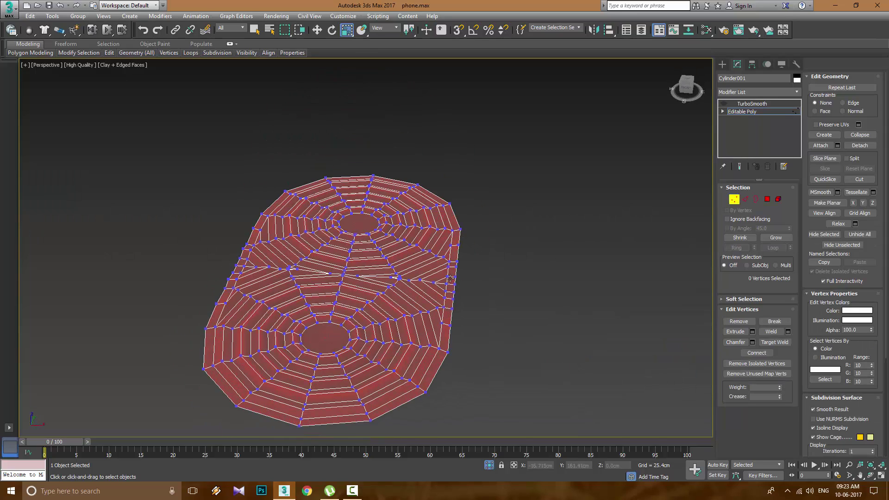
pyautogui.press('2')
pyautogui.keyDown('alt'); pyautogui.moveTo(582, 288); pyautogui.dragTo(511, 308, button='middle'); pyautogui.keyUp('alt')
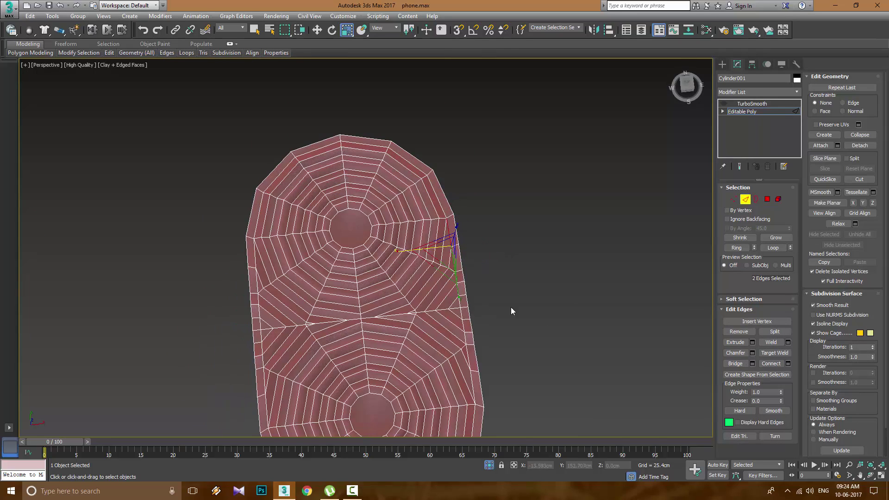
# Undo the border extension and flatten the outer border's vertices by scaling them to 0 along Z.
pyautogui.hotkey('alt', 'w')
pyautogui.hotkey('alt', 'w')
pyautogui.keyDown('alt'); pyautogui.moveTo(684, 258); pyautogui.dragTo(509, 177, button='middle'); pyautogui.keyUp('alt')
pyautogui.press('p')
pyautogui.press('1')
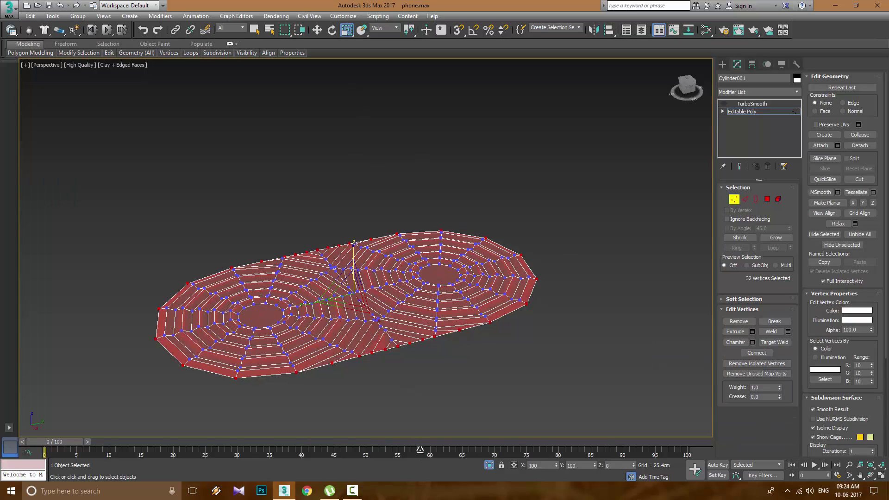
# Extend the outer border outward from the Top view as a new rim strip by scaling a copy to 110%.
pyautogui.press('t')
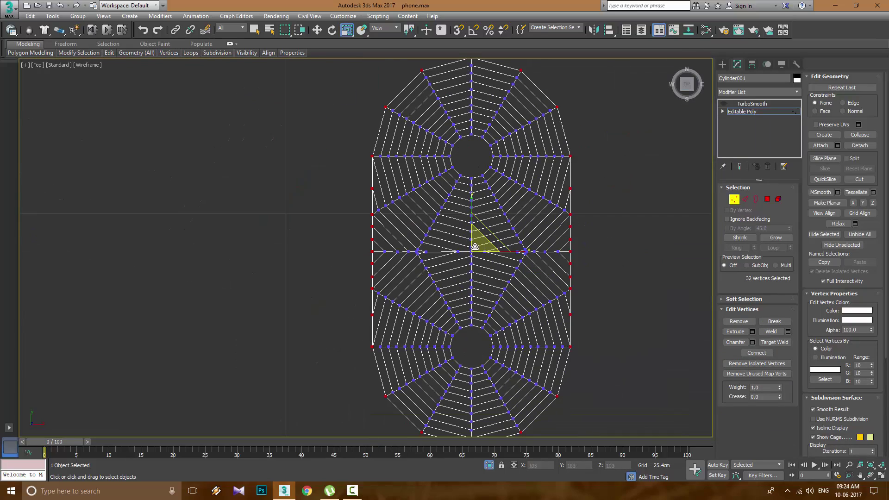
pyautogui.moveTo(475, 246); pyautogui.dragTo(613, 265)
pyautogui.press('3')
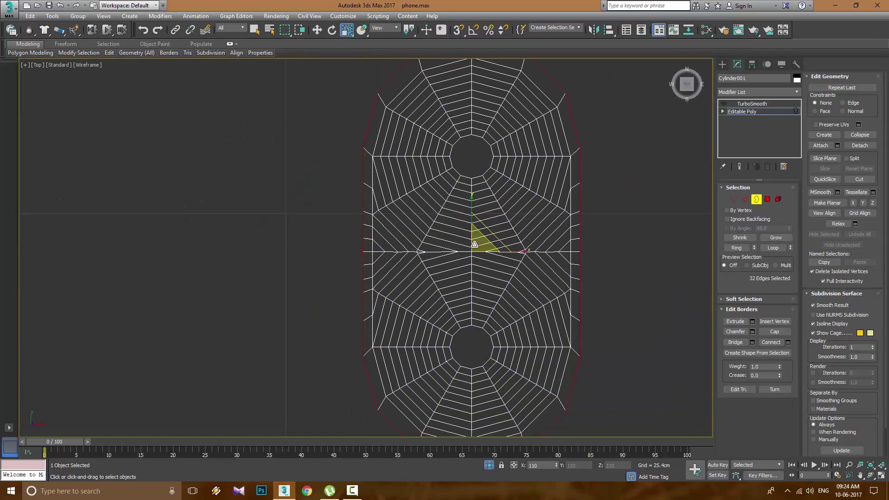
pyautogui.moveTo(492, 213); pyautogui.dragTo(490, 232, button='middle')
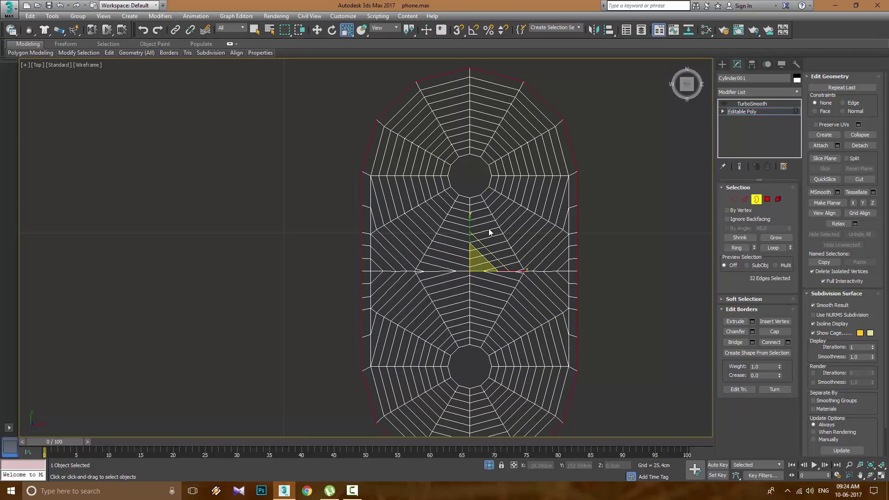
pyautogui.press('p')
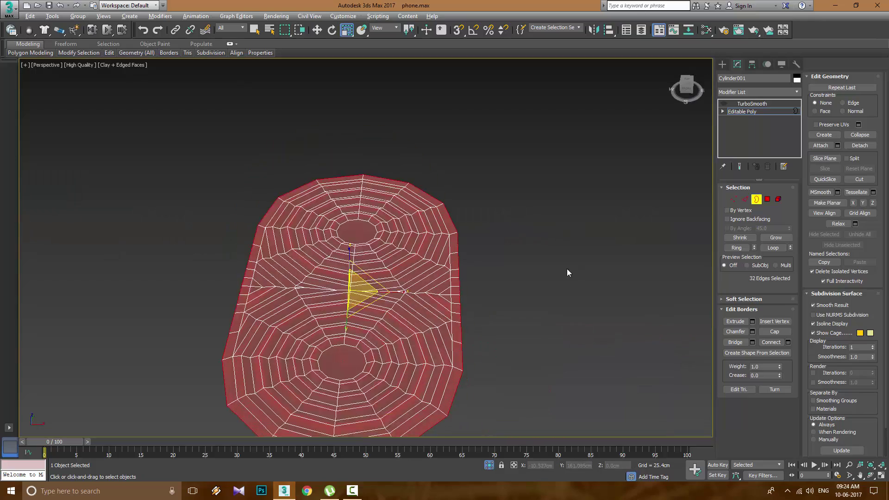
# Extrude the polygons of the panel's rim strip to give the outer edge height.
pyautogui.press('4')
pyautogui.keyDown('alt'); pyautogui.moveTo(568, 272); pyautogui.dragTo(563, 319, button='middle'); pyautogui.keyUp('alt')
pyautogui.scroll(3, 370, 278)
pyautogui.click(753, 332)
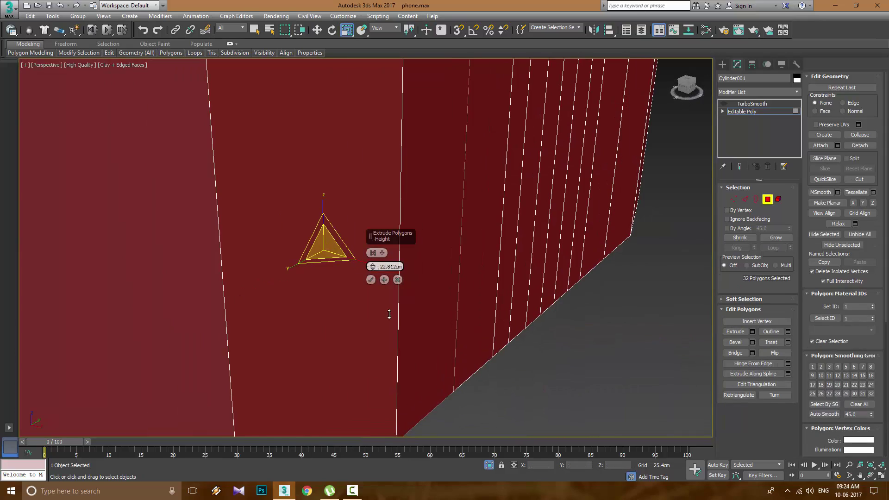
pyautogui.moveTo(373, 267); pyautogui.dragTo(369, 281)
pyautogui.click(371, 280)
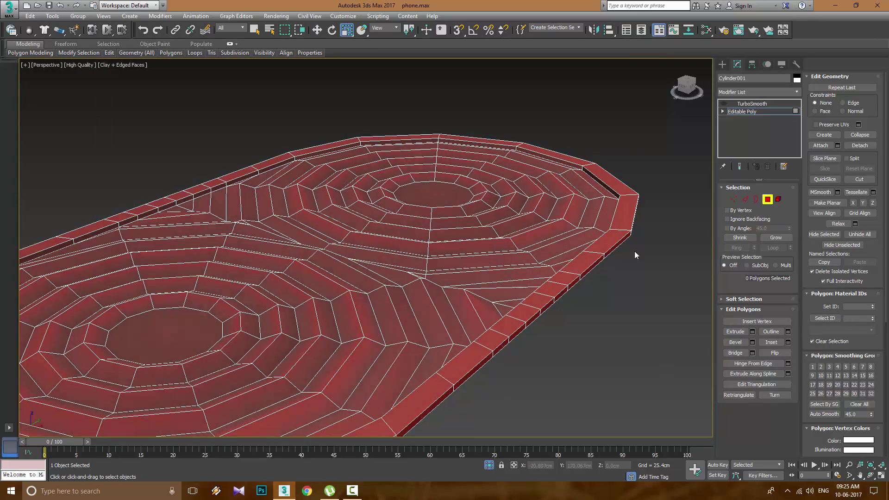
pyautogui.click(753, 331)
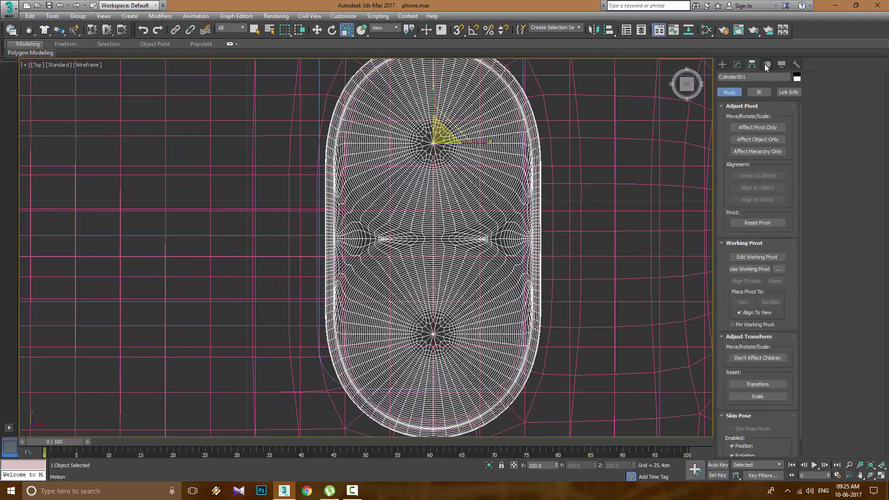
# Adjust the panel's pivot, then scale it down and position it over the left slot beside the round opening in the phone back.
pyautogui.click(756, 128)
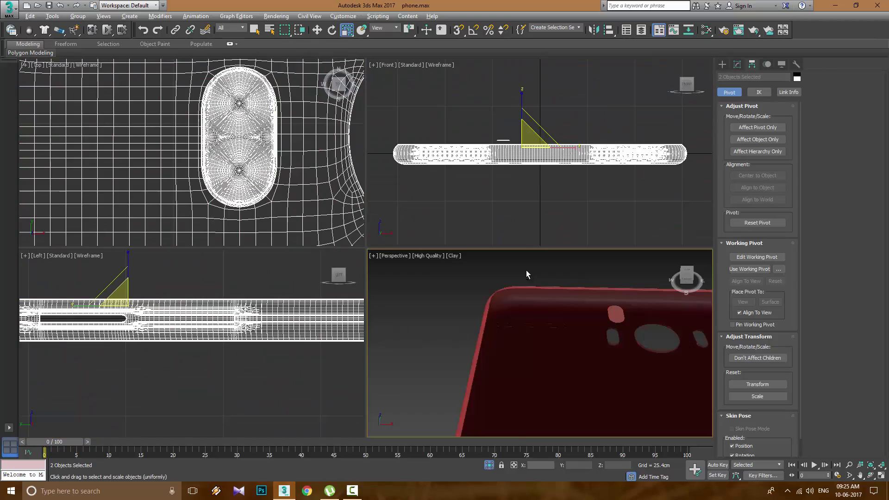
pyautogui.moveTo(526, 270); pyautogui.dragTo(555, 273, button='middle')
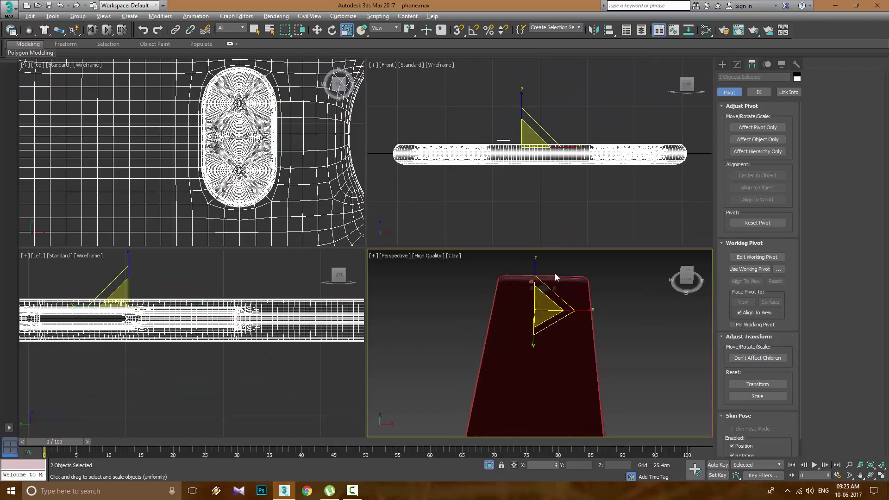
pyautogui.hotkey('alt', 'w')
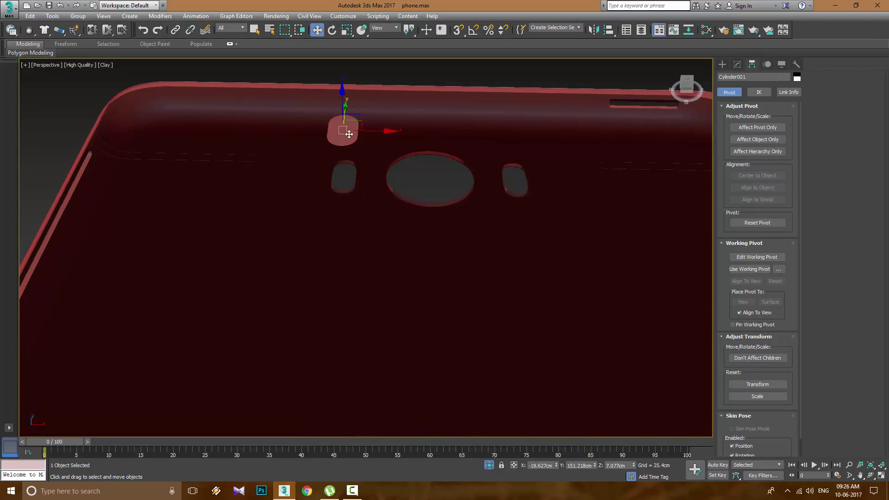
pyautogui.press('t')
pyautogui.press('F3')
pyautogui.press('r')
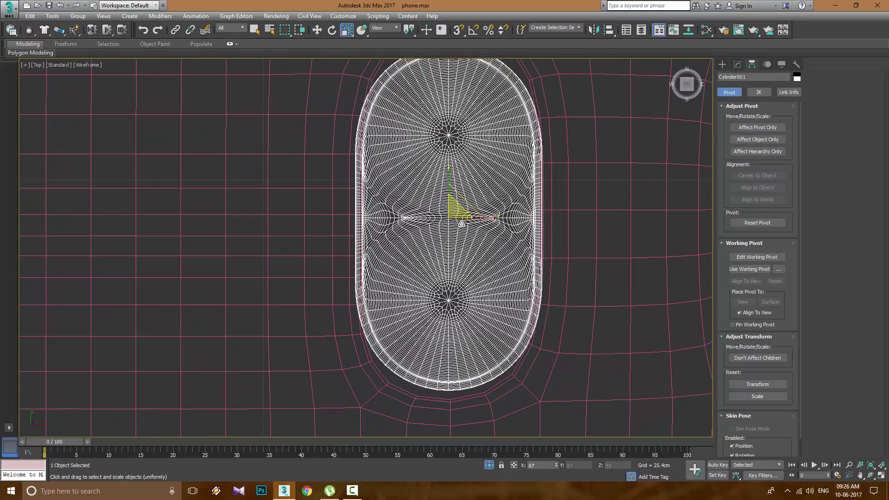
pyautogui.moveTo(463, 226); pyautogui.dragTo(464, 224)
pyautogui.moveTo(491, 226); pyautogui.dragTo(480, 257, button='middle')
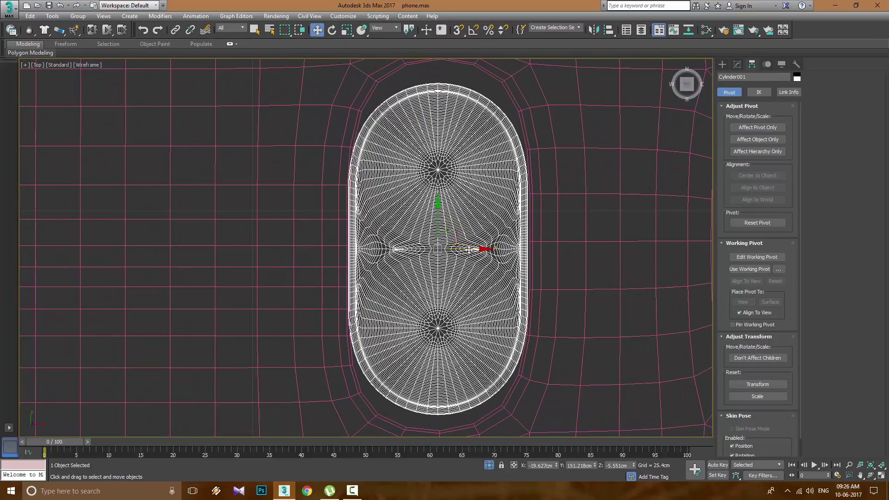
# Scale the phone body's vertices at the upper and lower ends of both slots to about 88% along Y.
pyautogui.click(737, 65)
pyautogui.moveTo(520, 198); pyautogui.dragTo(520, 204, button='middle')
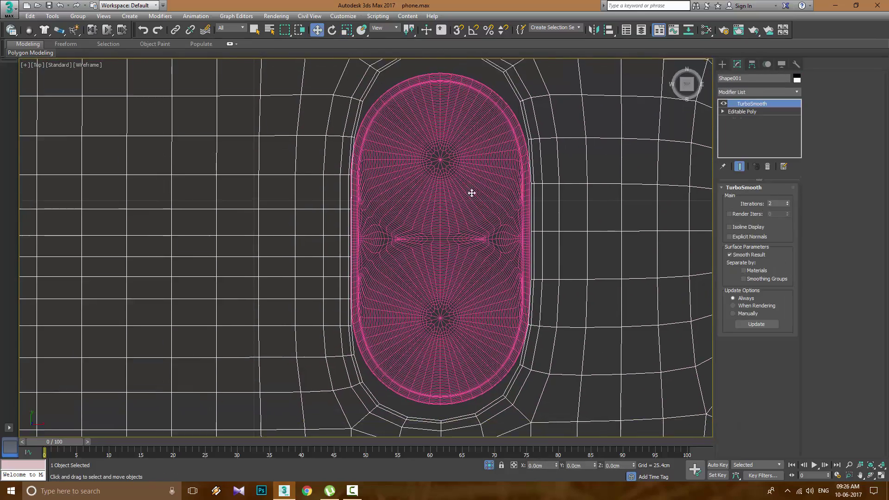
pyautogui.click(510, 190)
pyautogui.scroll(-3, 509, 191)
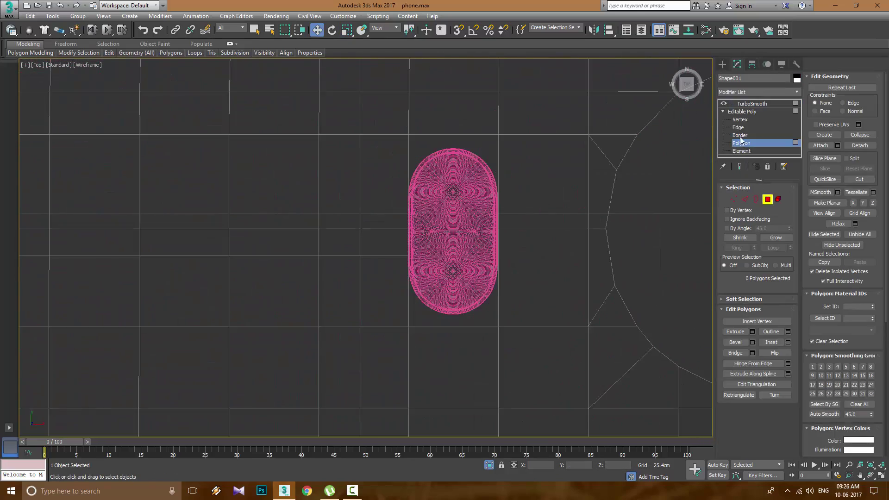
pyautogui.click(740, 119)
pyautogui.moveTo(525, 145); pyautogui.dragTo(500, 195, button='middle')
pyautogui.press('r')
pyautogui.scroll(-3, 486, 249)
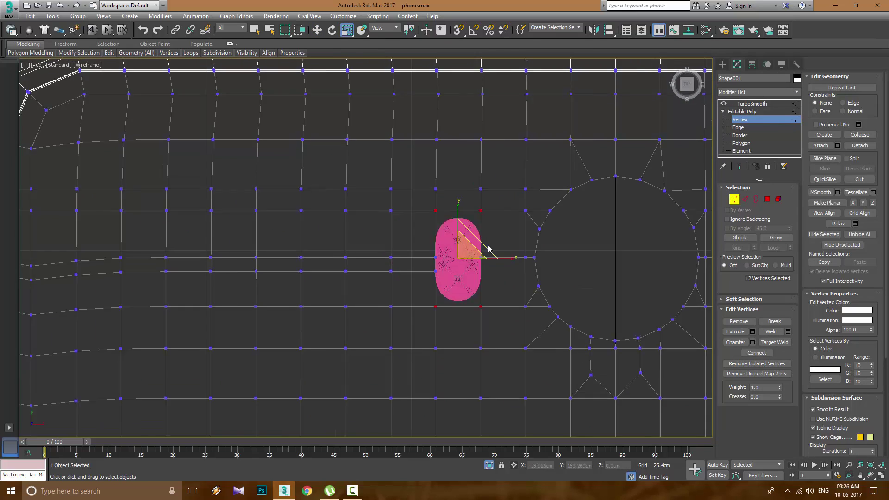
pyautogui.moveTo(486, 248); pyautogui.dragTo(185, 248, button='middle')
pyautogui.keyDown('ctrl'); pyautogui.moveTo(362, 232); pyautogui.dragTo(480, 302); pyautogui.keyUp('ctrl')
pyautogui.scroll(2, 480, 302)
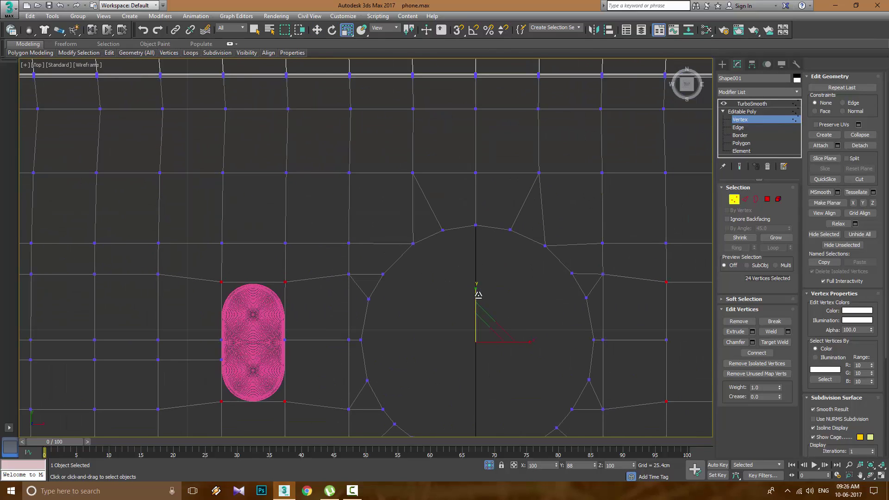
# Adjust the body's middle vertices on the left slot's outer side to follow the panel, and compare the smoothed result at both slots.
pyautogui.click(753, 104)
pyautogui.moveTo(245, 283); pyautogui.dragTo(348, 218, button='middle')
pyautogui.scroll(2, 357, 196)
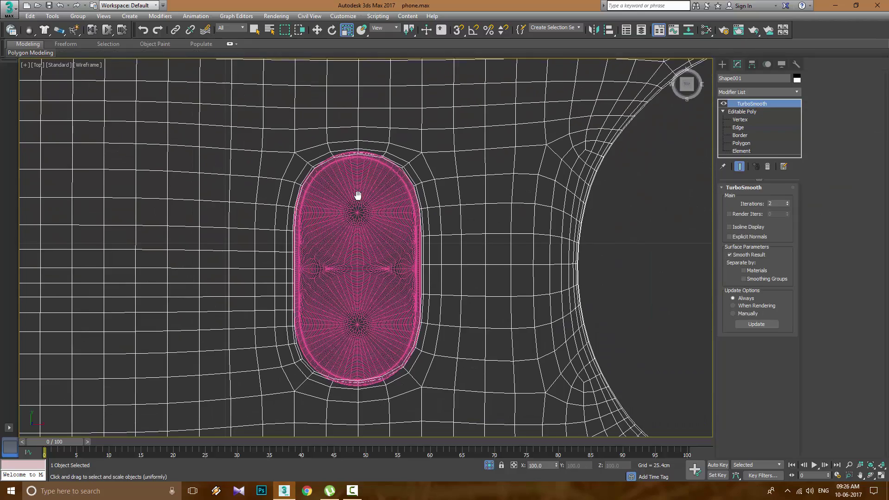
pyautogui.moveTo(318, 301); pyautogui.dragTo(353, 235, button='middle')
pyautogui.click(740, 119)
pyautogui.moveTo(295, 179); pyautogui.dragTo(156, 200, button='middle')
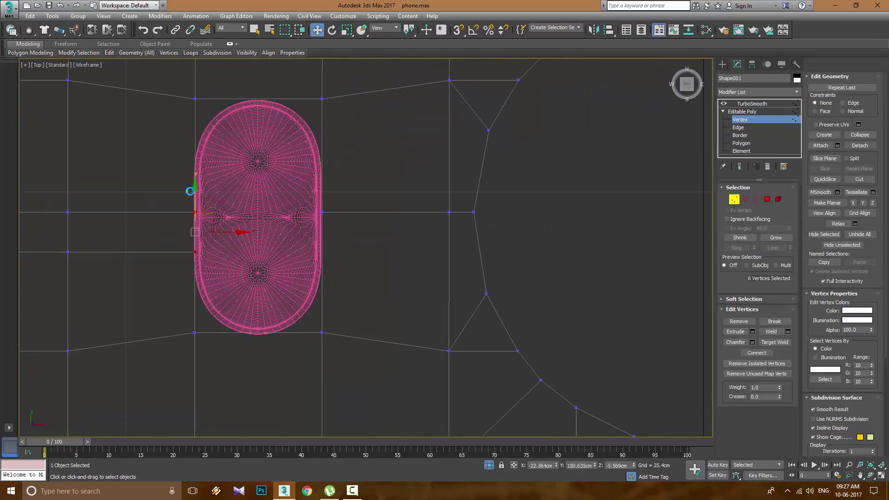
pyautogui.scroll(-2, 194, 173)
pyautogui.click(752, 103)
pyautogui.moveTo(695, 200); pyautogui.dragTo(495, 199, button='middle')
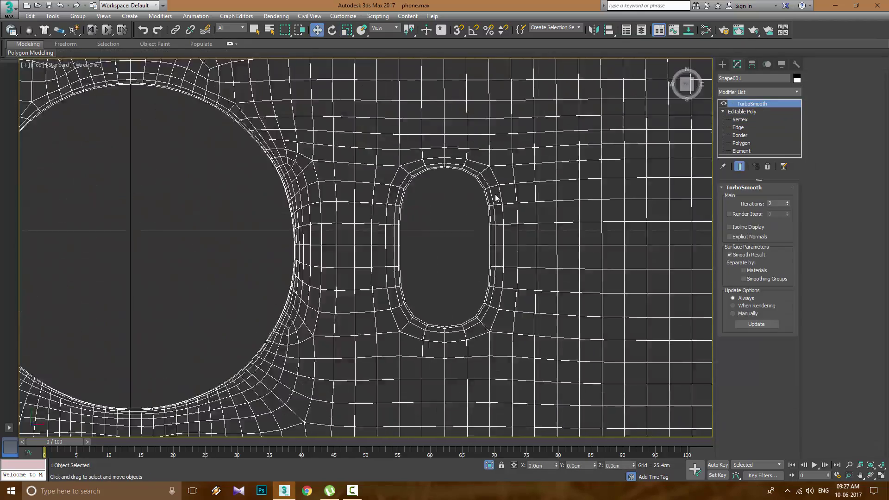
# Place an instance of the panel in the right slot, on the other side of the round opening.
pyautogui.moveTo(185, 278); pyautogui.dragTo(298, 343, button='middle')
pyautogui.scroll(3, 299, 343)
pyautogui.scroll(-4, 327, 248)
pyautogui.click(597, 252)
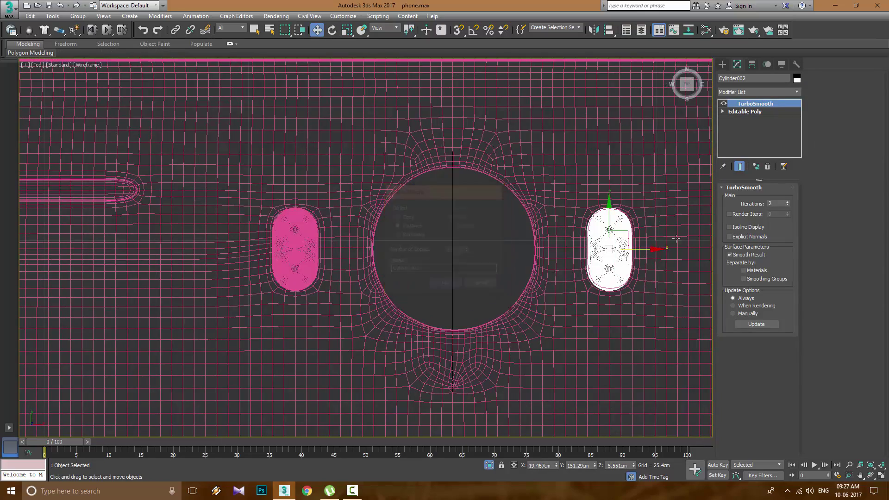
pyautogui.scroll(4, 676, 239)
pyautogui.scroll(-2, 518, 253)
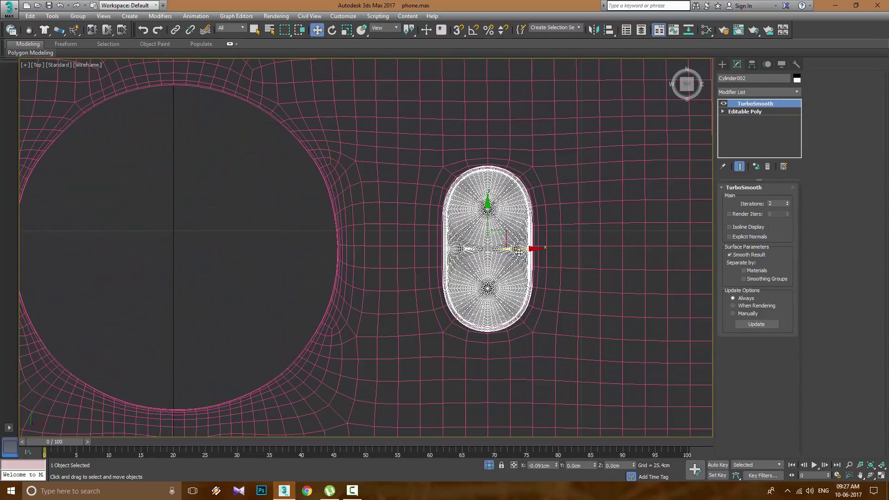
# Scale all vertices of the instanced panel to about 94% along Y to fit the slot height.
pyautogui.click(751, 112)
pyautogui.click(734, 199)
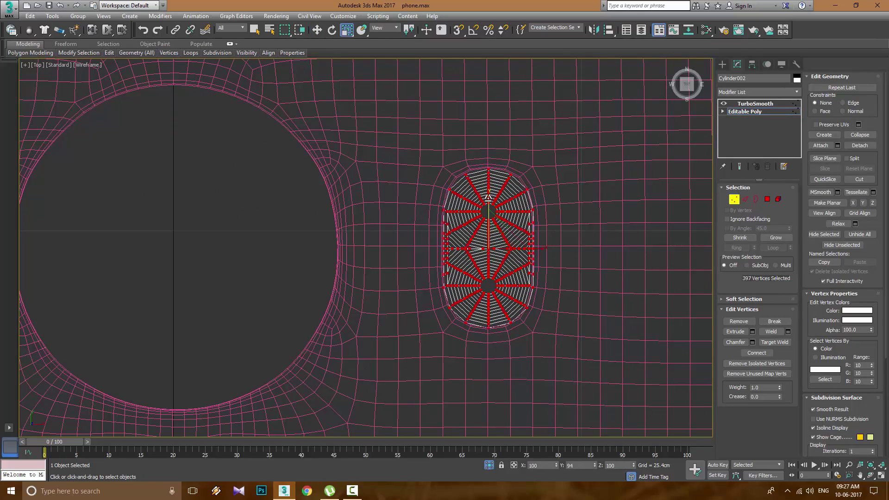
pyautogui.scroll(-3, 424, 177)
pyautogui.moveTo(424, 177); pyautogui.dragTo(526, 263, button='middle')
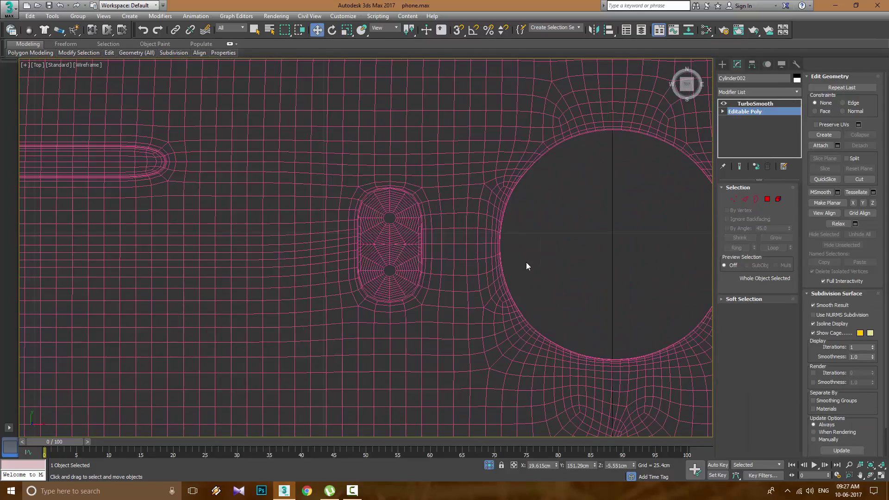
# Move the phone body's corner vertices around the left slot to fit the panel's rounded ends, checking the smoothed mesh.
pyautogui.click(526, 263)
pyautogui.scroll(4, 405, 186)
pyautogui.click(405, 186)
pyautogui.click(401, 178)
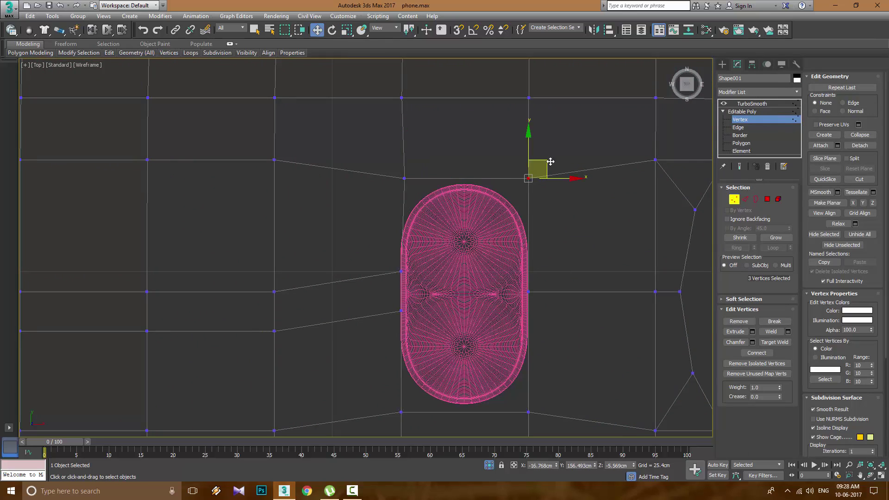
pyautogui.click(528, 413)
pyautogui.moveTo(544, 401); pyautogui.dragTo(538, 351, button='middle')
pyautogui.click(752, 104)
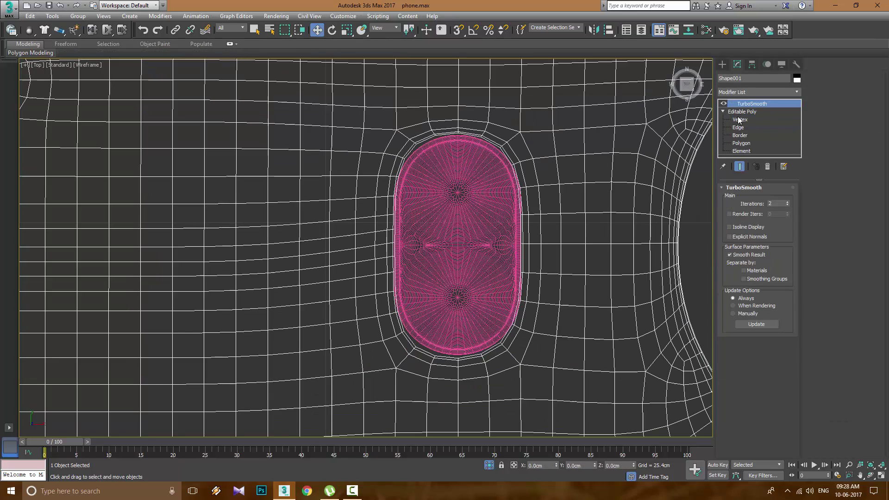
pyautogui.press('1')
pyautogui.press('1')
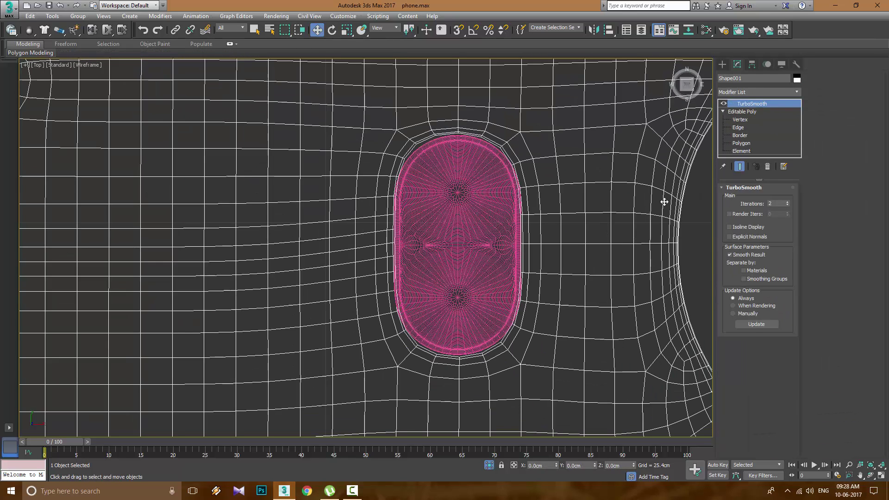
pyautogui.press('1')
pyautogui.moveTo(384, 106); pyautogui.dragTo(412, 128)
pyautogui.press('1')
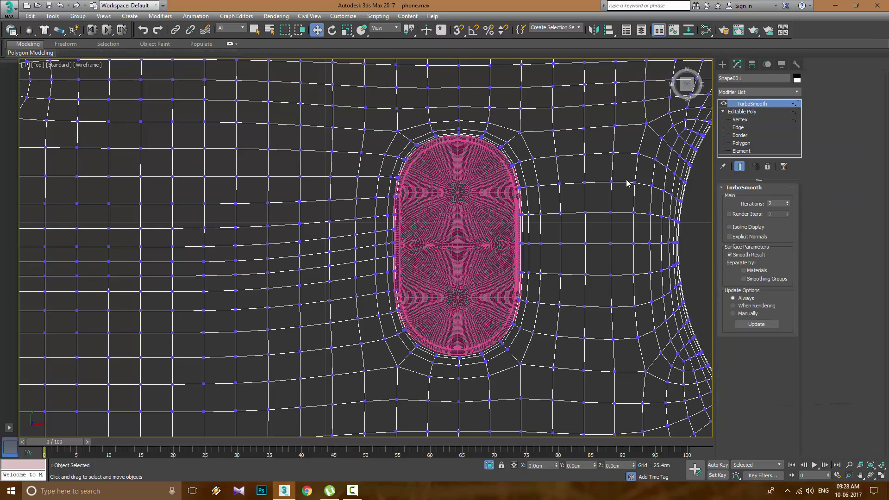
# Move the phone body's corner vertices around the right slot inward to match the panel outline.
pyautogui.scroll(-3, 447, 189)
pyautogui.press('1')
pyautogui.scroll(3, 393, 122)
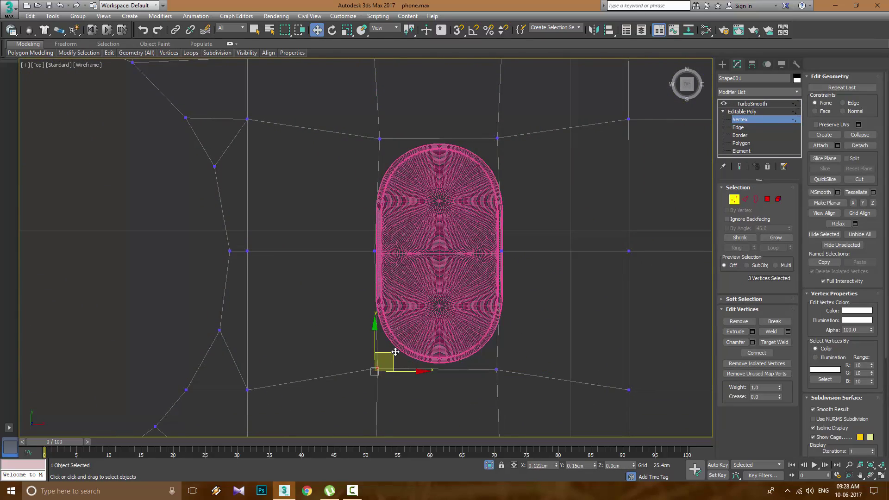
pyautogui.press('1')
pyautogui.press('1')
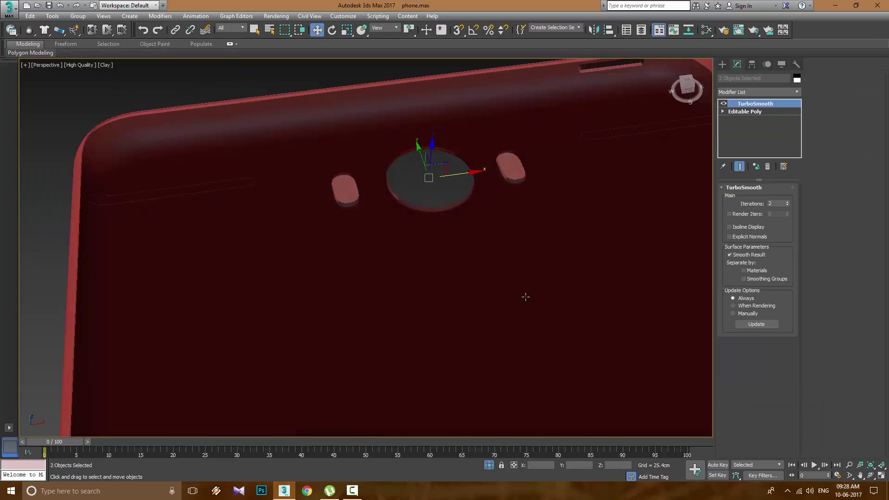
# Mirror the two panels so their ridged faces point outward through the slots, and inspect them in perspective.
pyautogui.keyDown('alt'); pyautogui.moveTo(526, 297); pyautogui.dragTo(215, 66, button='middle'); pyautogui.keyUp('alt')
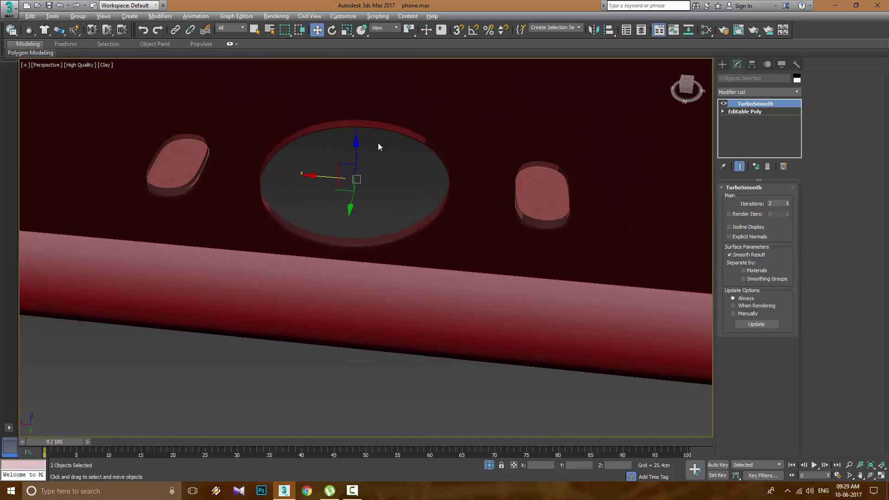
pyautogui.keyDown('alt'); pyautogui.moveTo(379, 147); pyautogui.dragTo(416, 92, button='middle'); pyautogui.keyUp('alt')
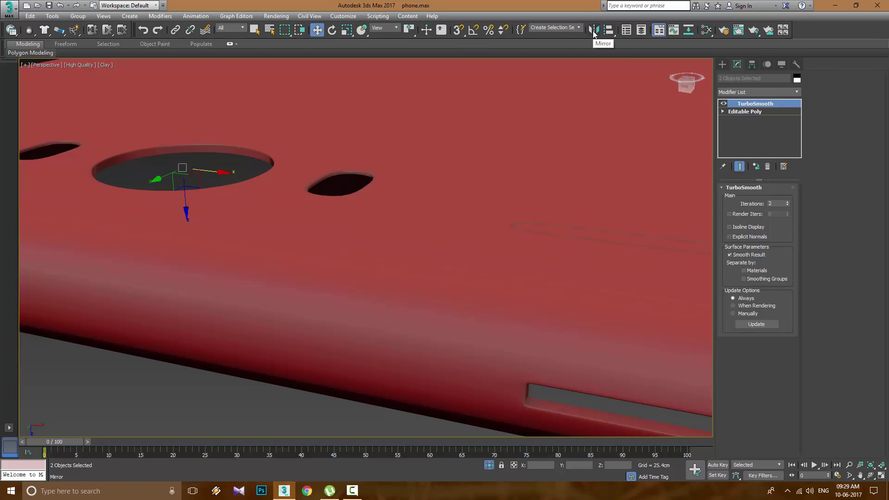
pyautogui.click(594, 30)
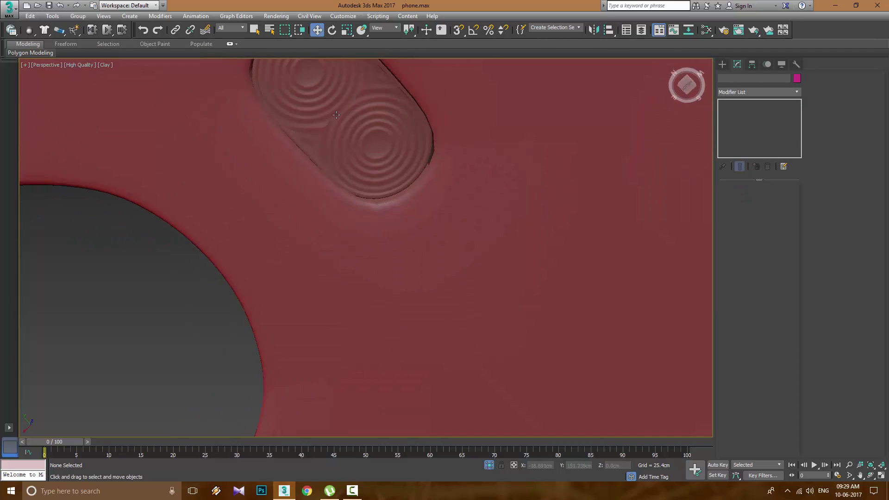
pyautogui.keyDown('alt'); pyautogui.moveTo(336, 115); pyautogui.dragTo(327, 288, button='middle'); pyautogui.keyUp('alt')
pyautogui.click(357, 218)
pyautogui.scroll(2, 329, 219)
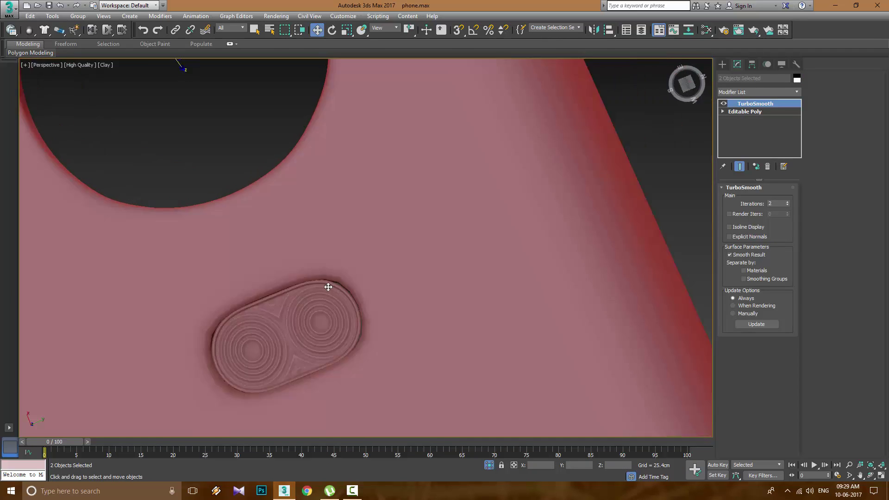
# Adjust the phone body's lower corner vertices at the right slot to sit closer to the panel's rounded end.
pyautogui.press('t')
pyautogui.scroll(4, 307, 188)
pyautogui.moveTo(509, 199); pyautogui.dragTo(669, 199, button='middle')
pyautogui.click(751, 113)
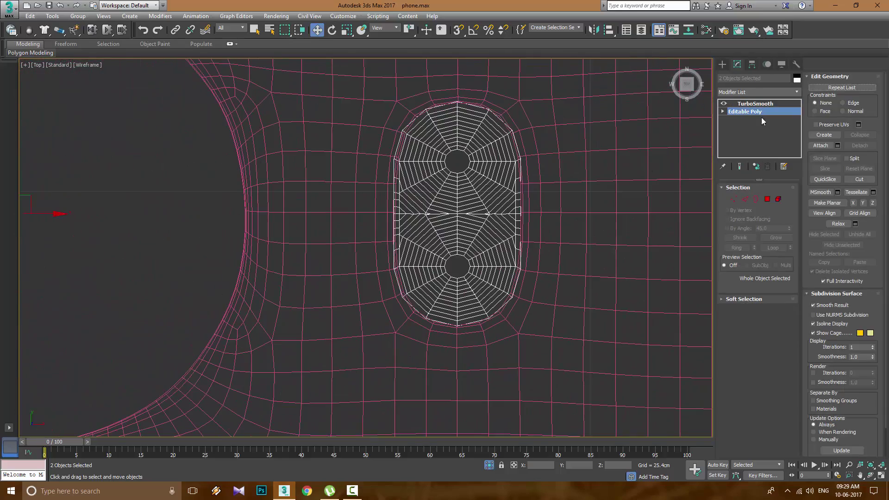
pyautogui.click(581, 153)
pyautogui.click(581, 153)
pyautogui.press('1')
pyautogui.moveTo(500, 351); pyautogui.dragTo(512, 300, button='middle')
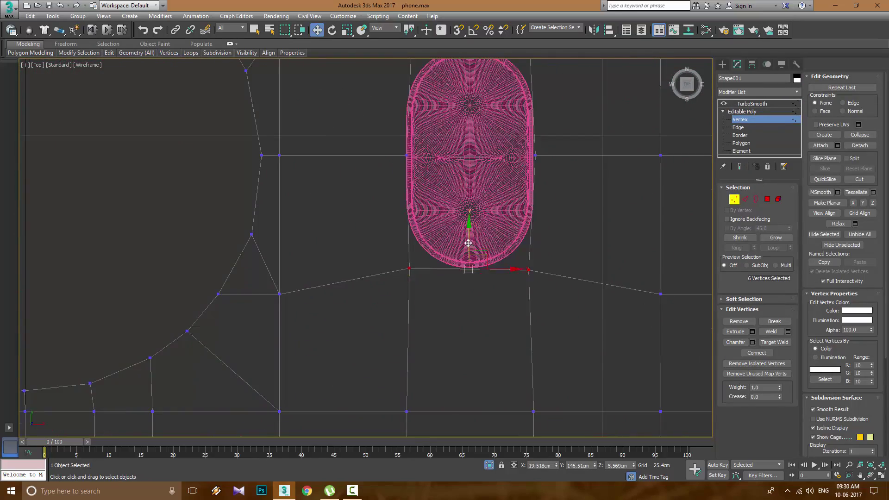
pyautogui.moveTo(469, 243); pyautogui.dragTo(473, 293, button='middle')
pyautogui.hotkey('ctrl', 'z')
pyautogui.hotkey('ctrl', 'z')
pyautogui.hotkey('shift', 'z')
pyautogui.hotkey('shift', 'z')
pyautogui.hotkey('shift', 'z')
pyautogui.hotkey('shift', 'z')
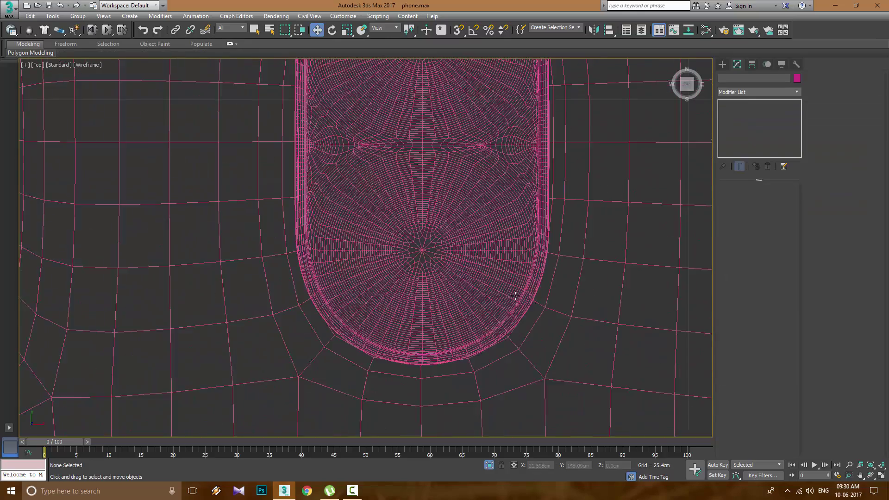
# Adjust the phone body's upper corner vertices at the right slot to fit the panel's rounded end.
pyautogui.click(740, 120)
pyautogui.hotkey('shift', 'z')
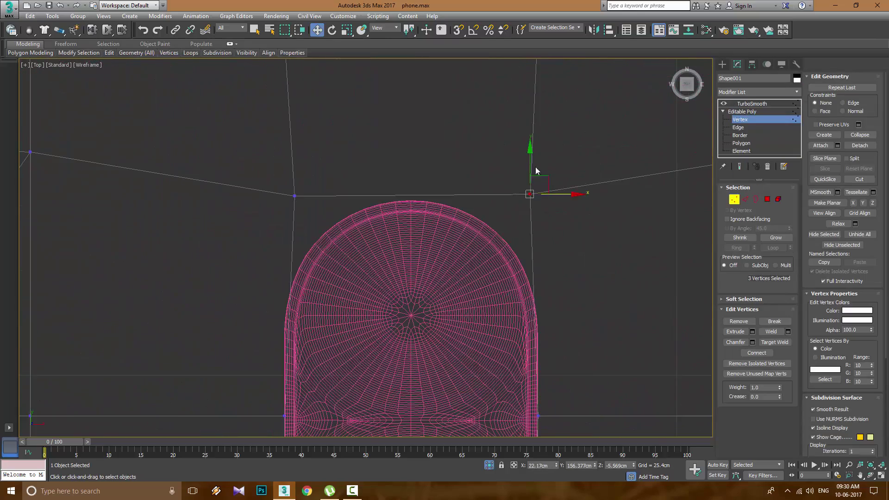
pyautogui.hotkey('ctrl', 'z')
pyautogui.hotkey('shift', 'z')
pyautogui.hotkey('ctrl', 'y')
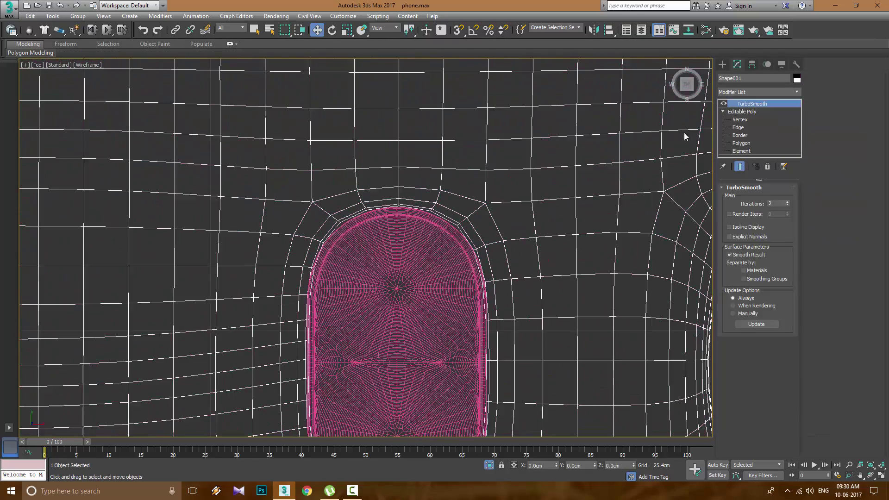
# Move the phone body's lower and upper corner vertices at the slot toward the panel's rounded ends, and restore the TurboSmooth result.
pyautogui.hotkey('shift', 'z')
pyautogui.hotkey('shift', 'z')
pyautogui.moveTo(525, 298); pyautogui.dragTo(547, 329)
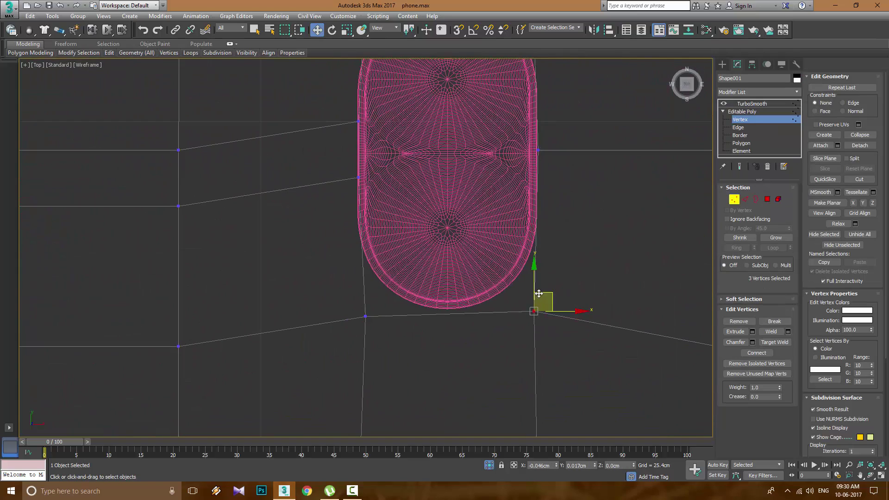
pyautogui.hotkey('shift', 'z')
pyautogui.moveTo(351, 95); pyautogui.dragTo(377, 134)
pyautogui.click(752, 103)
pyautogui.hotkey('shift', 'z')
pyautogui.hotkey('shift', 'z')
pyautogui.hotkey('shift', 'z')
pyautogui.hotkey('shift', 'z')
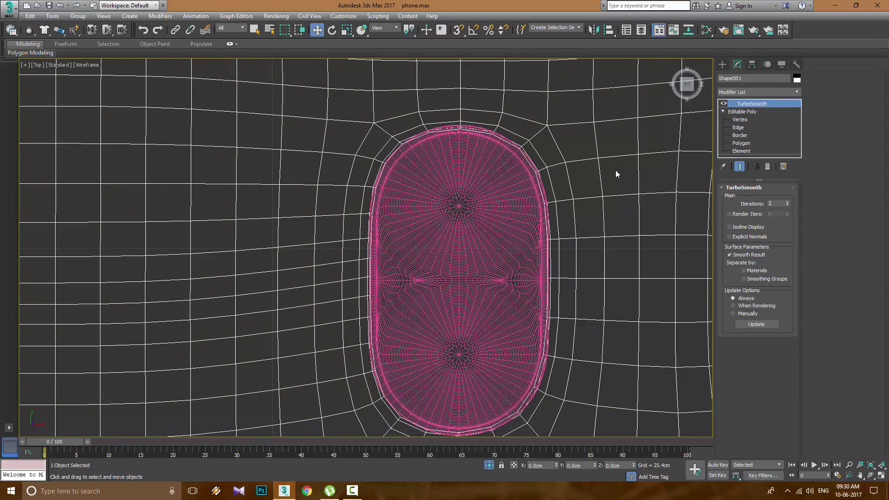
# Render a perspective close-up of the ridged panel in its slot to check the fit.
pyautogui.hotkey('shift', 'z')
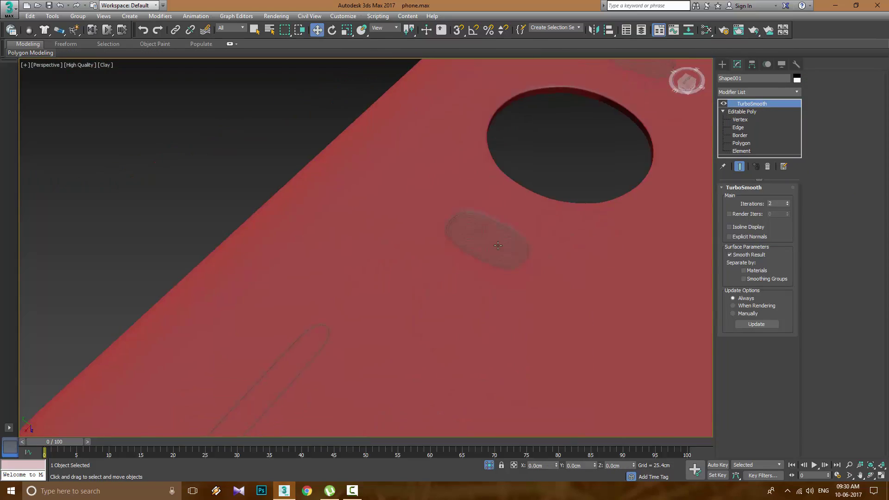
pyautogui.hotkey('shift', 'z')
pyautogui.click(490, 229)
pyautogui.hotkey('shift', 'q')
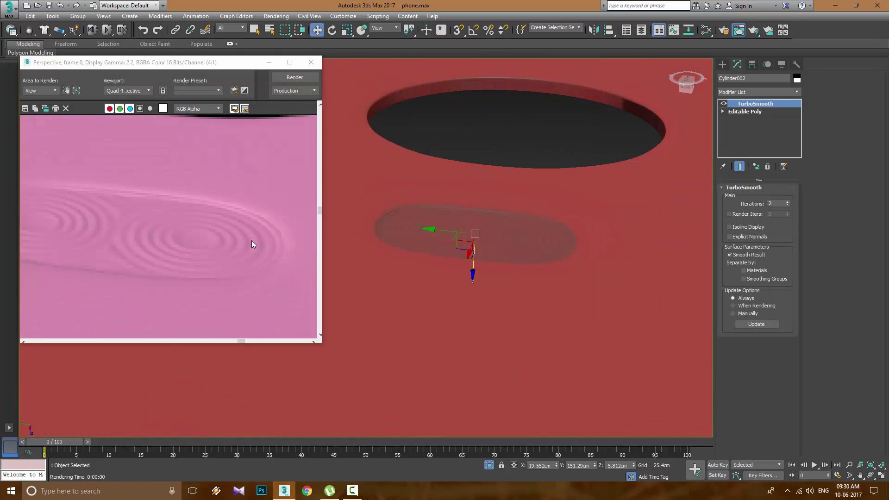
pyautogui.click(311, 62)
# Move both ridged panels about 0.19 cm along Z to recess them in their slots, and clear the selection.
pyautogui.hotkey('shift', 'z')
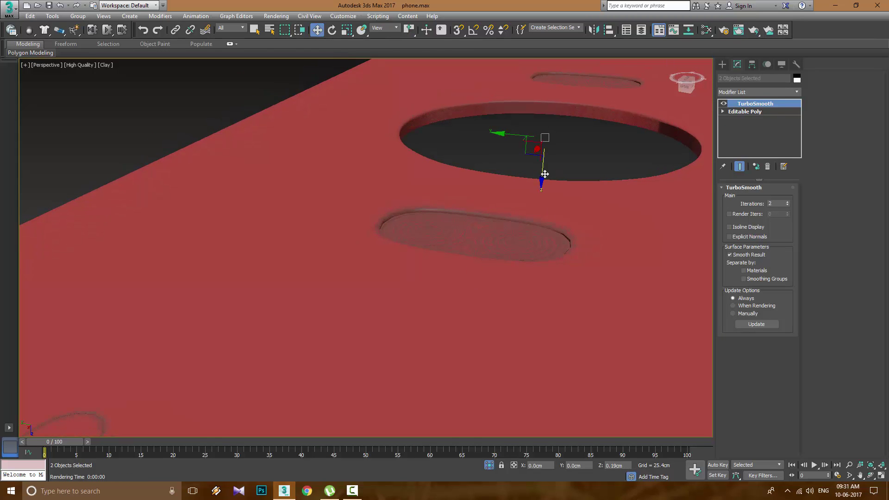
pyautogui.click(585, 161)
# Examine the phone's back from several angles, focusing on the round opening and the two ridged panels beside it.
pyautogui.hotkey('shift', 'z')
pyautogui.hotkey('shift', 'z')
pyautogui.hotkey('shift', 'z')
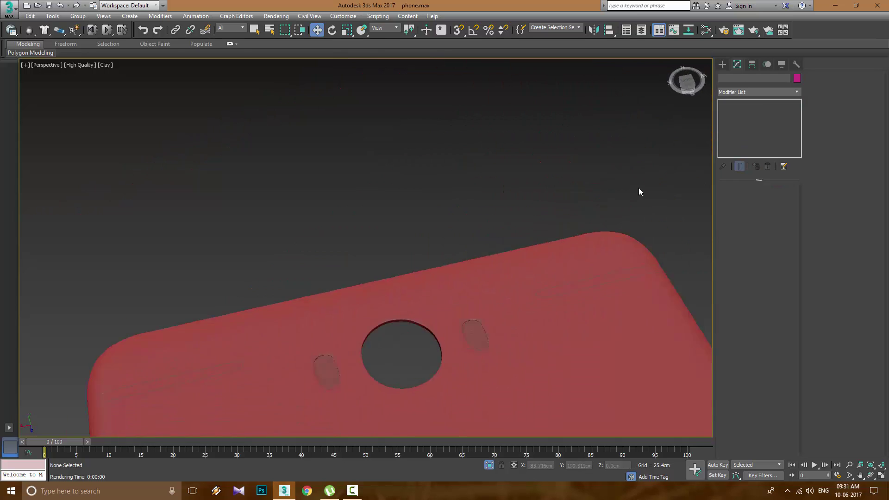
pyautogui.hotkey('shift', 'z')
pyautogui.hotkey('shift', 'z')
pyautogui.hotkey('shift', 'z')
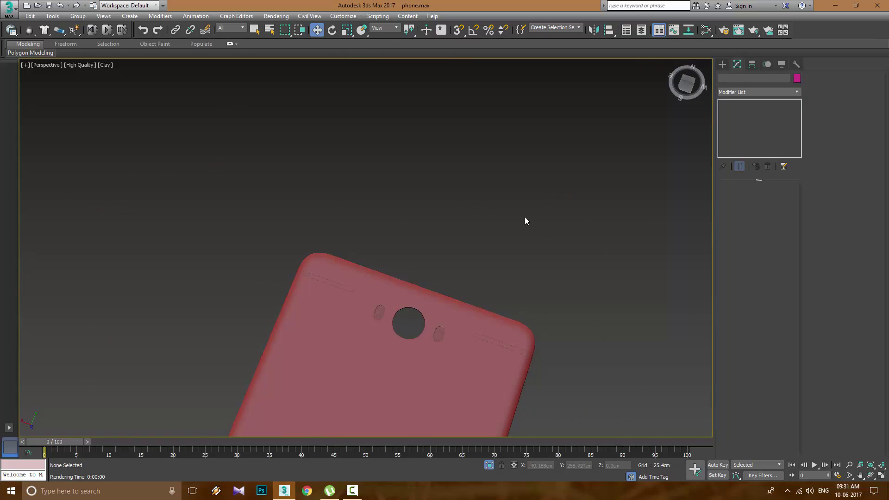
pyautogui.moveTo(527, 221); pyautogui.dragTo(453, 202, button='middle')
pyautogui.scroll(6, 453, 202)
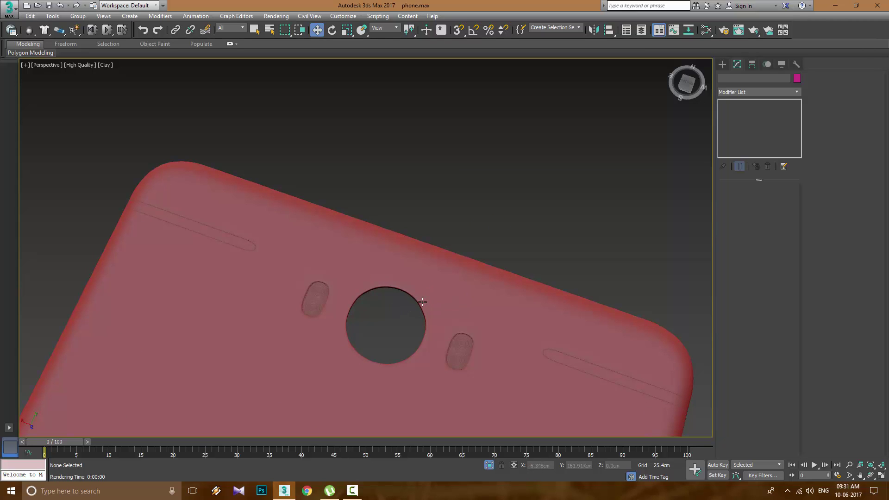
pyautogui.click(406, 305)
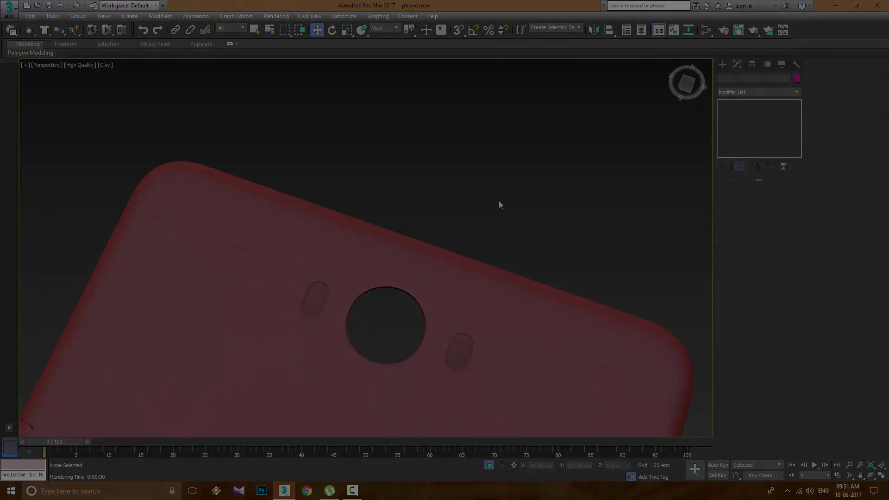